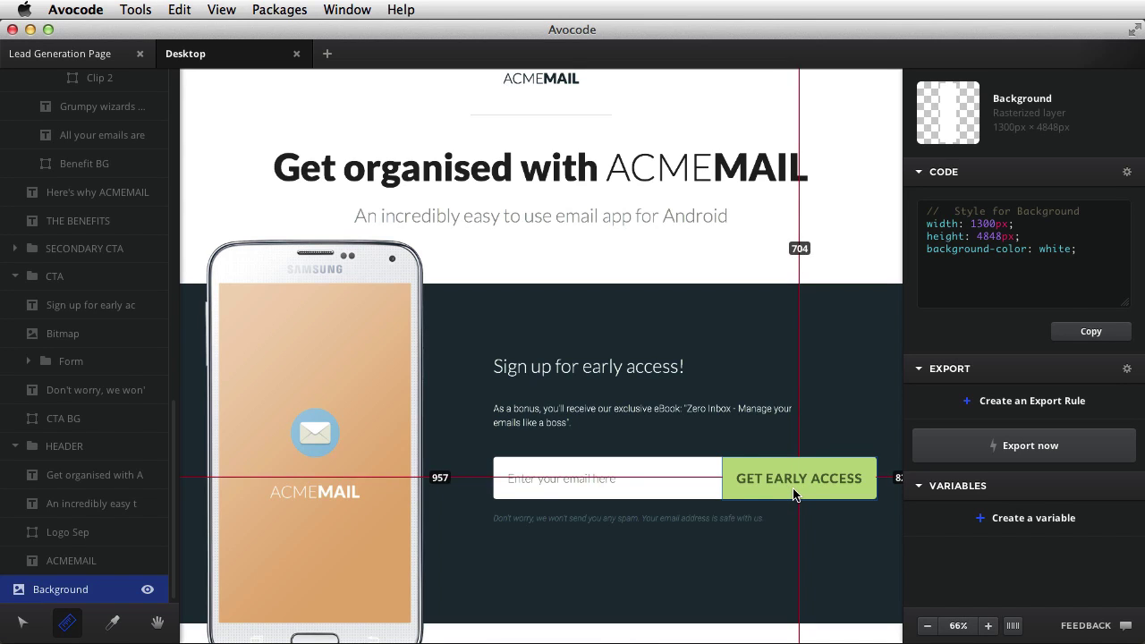
- Select the green button's Btn BG layer and check its 261×72px size, #bdd684 colour and border-radius code
click(793, 495)
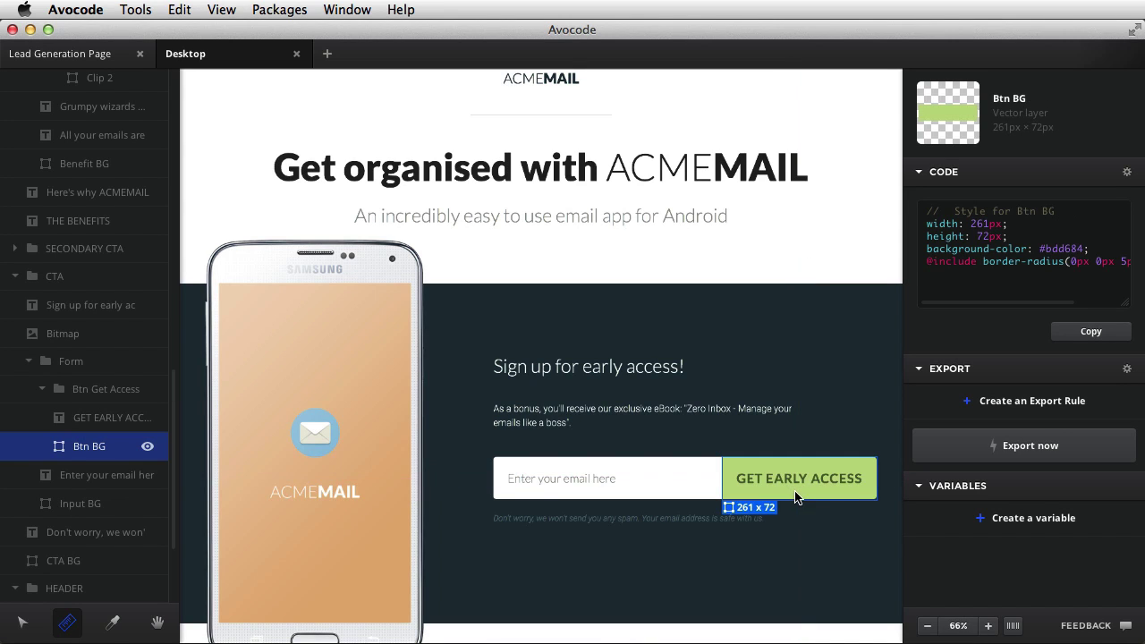
double_click(985, 224)
double_click(989, 236)
drag(984, 249, 1106, 249)
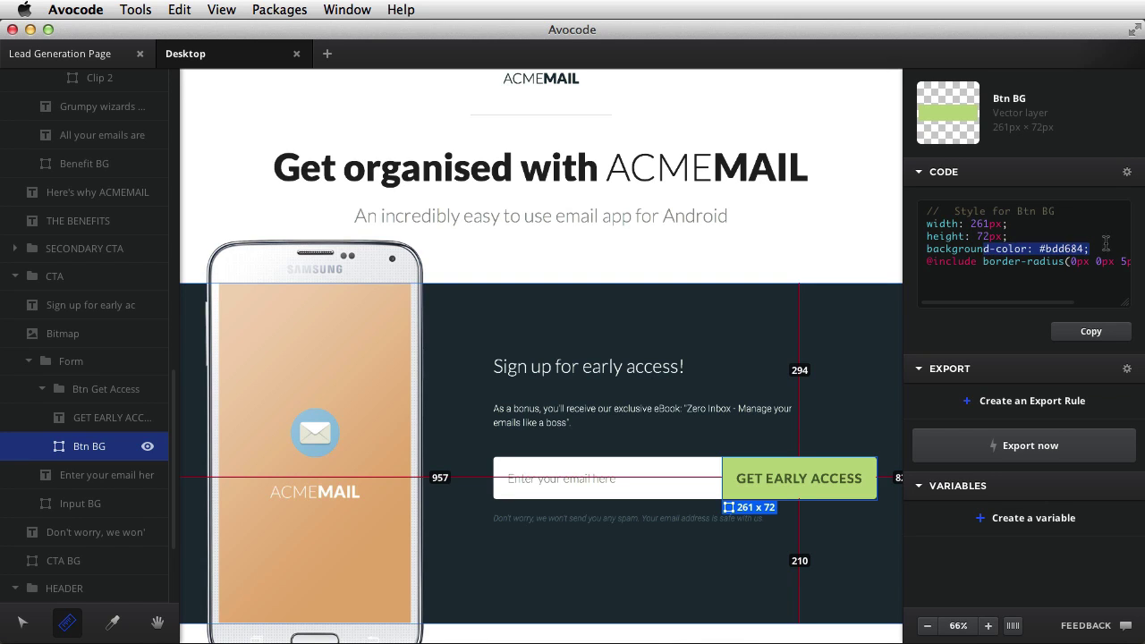
drag(952, 261, 1084, 261)
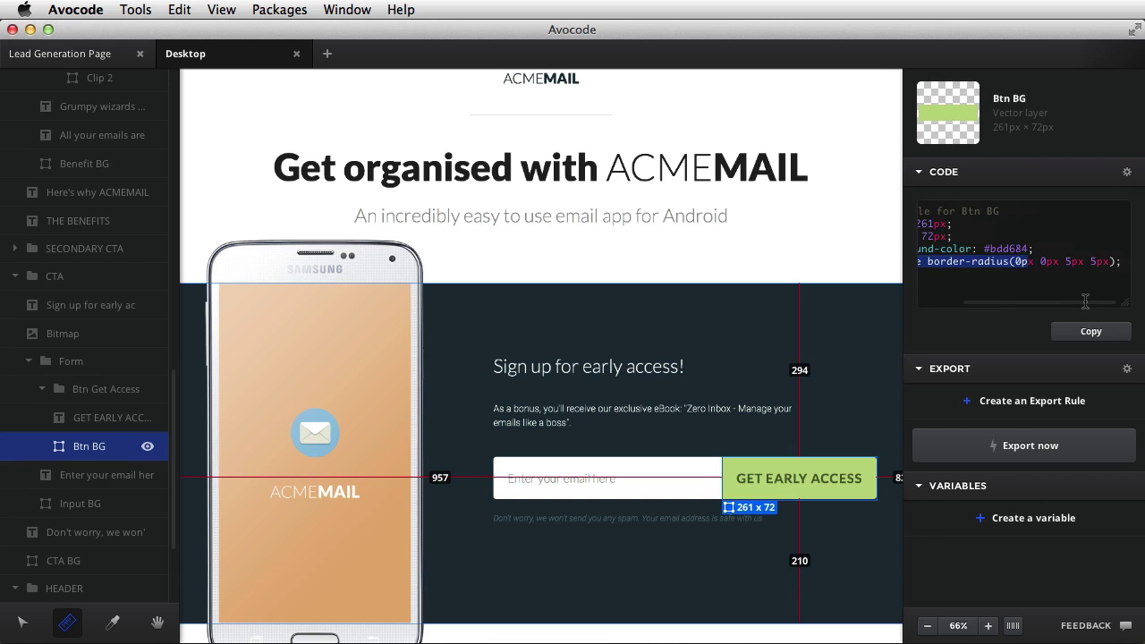
click(1127, 172)
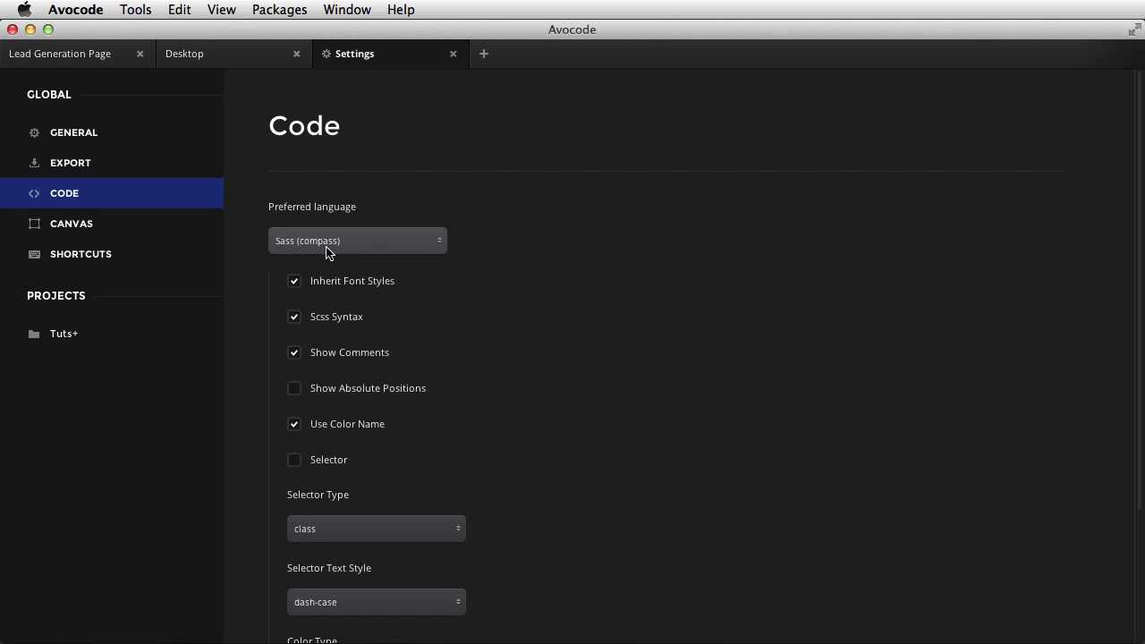
click(235, 60)
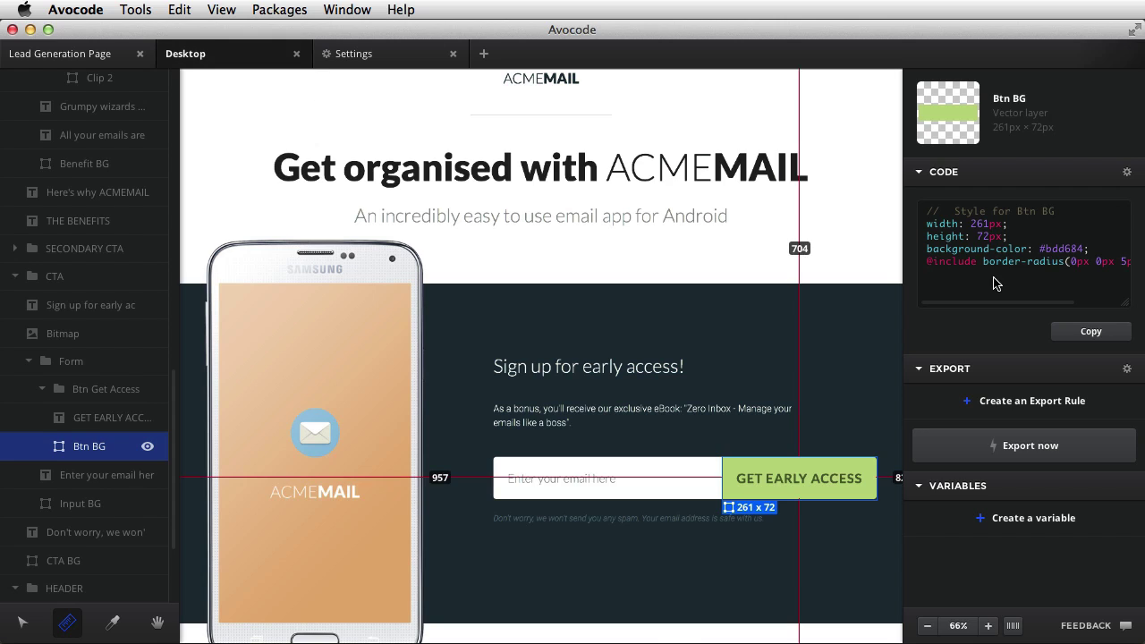
drag(931, 262, 1036, 291)
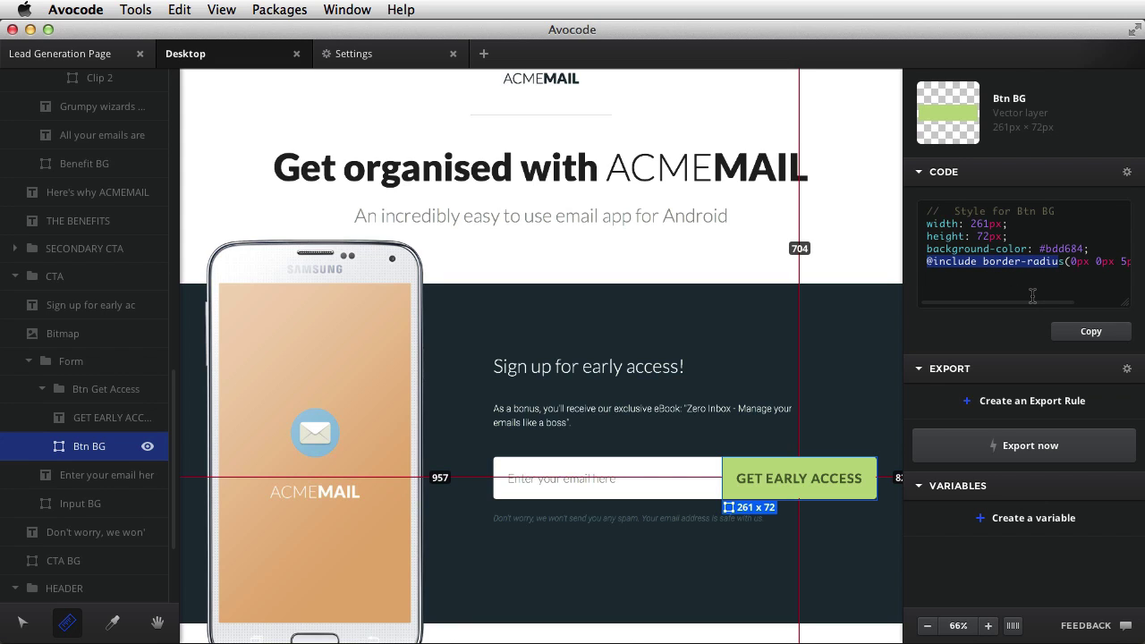
click(1022, 259)
drag(983, 261, 1055, 303)
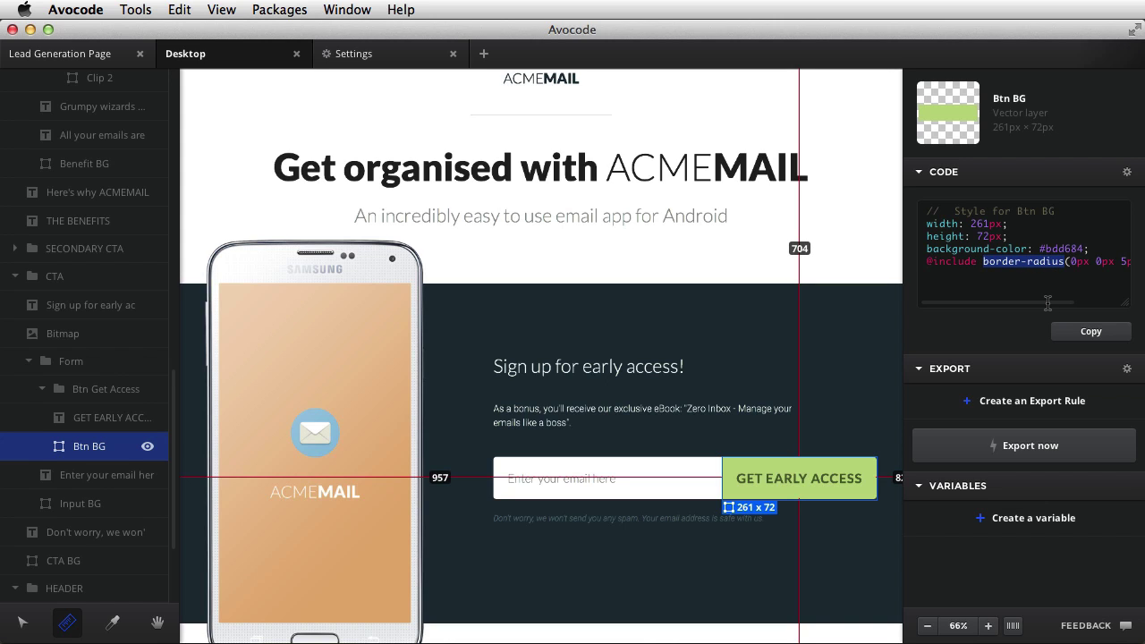
- Switch the preferred code language to Sass (bourbon) and inspect the regenerated border-radius line
click(345, 54)
click(369, 241)
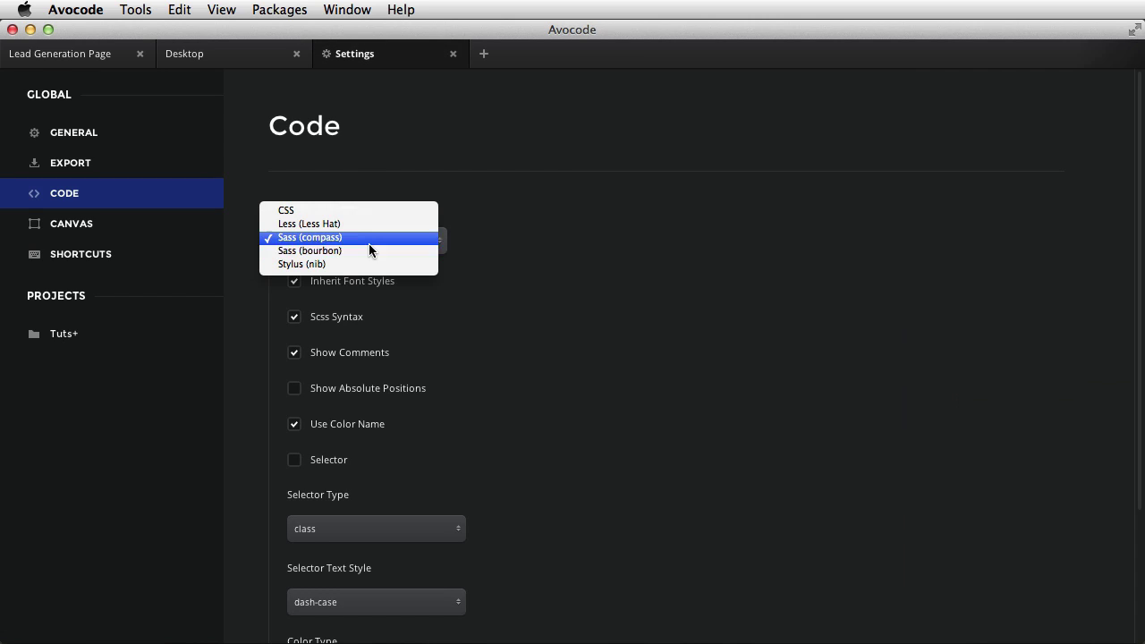
click(366, 250)
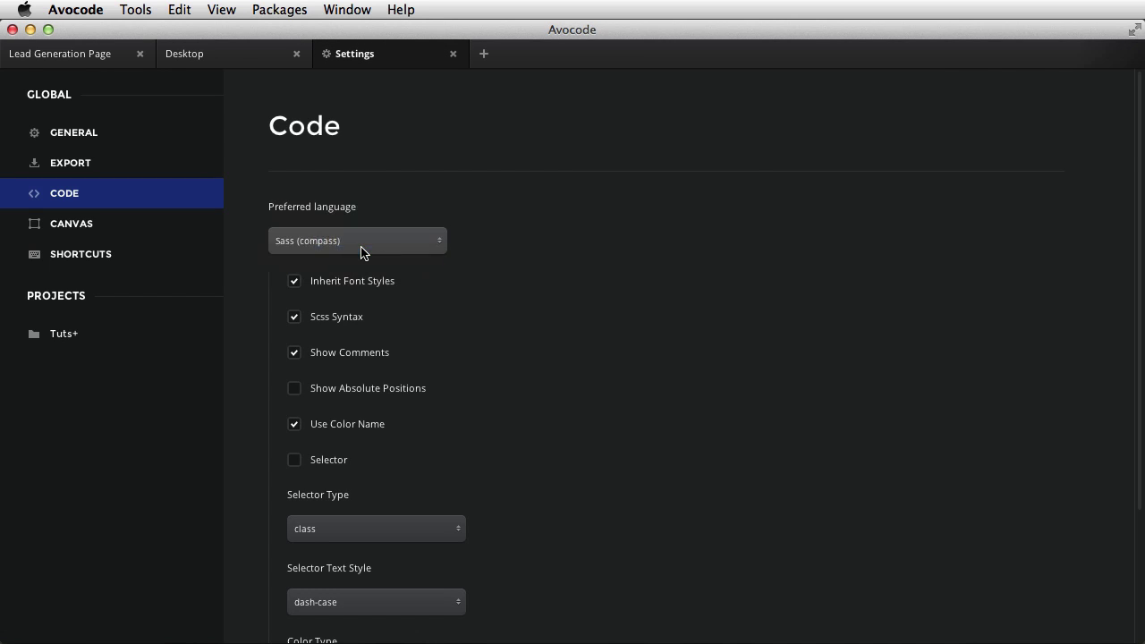
click(184, 54)
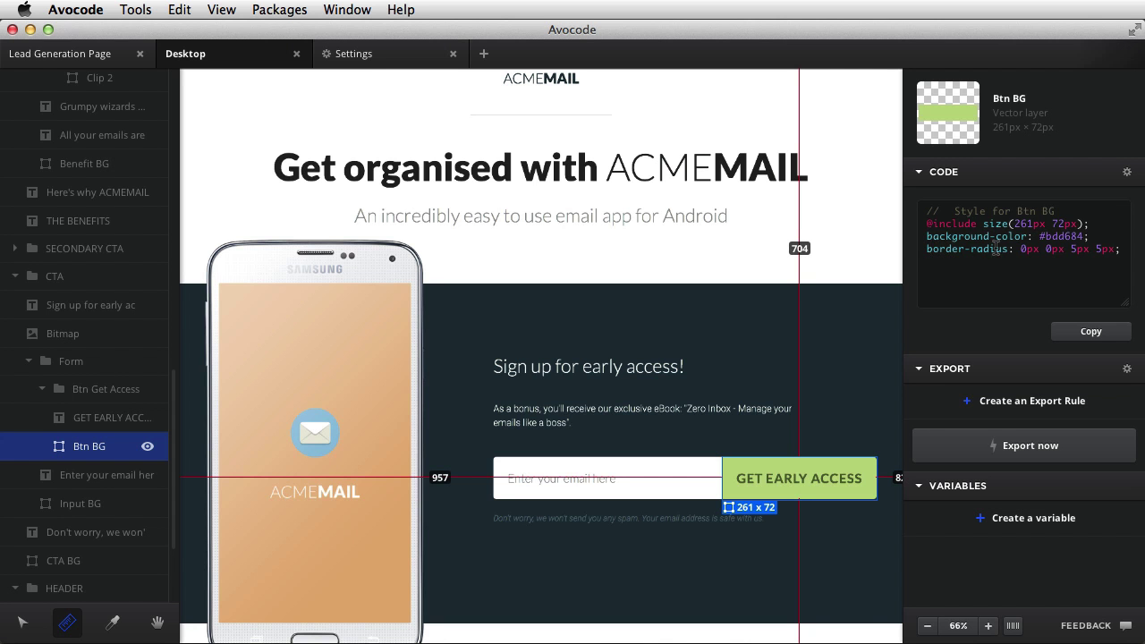
drag(928, 250, 1122, 254)
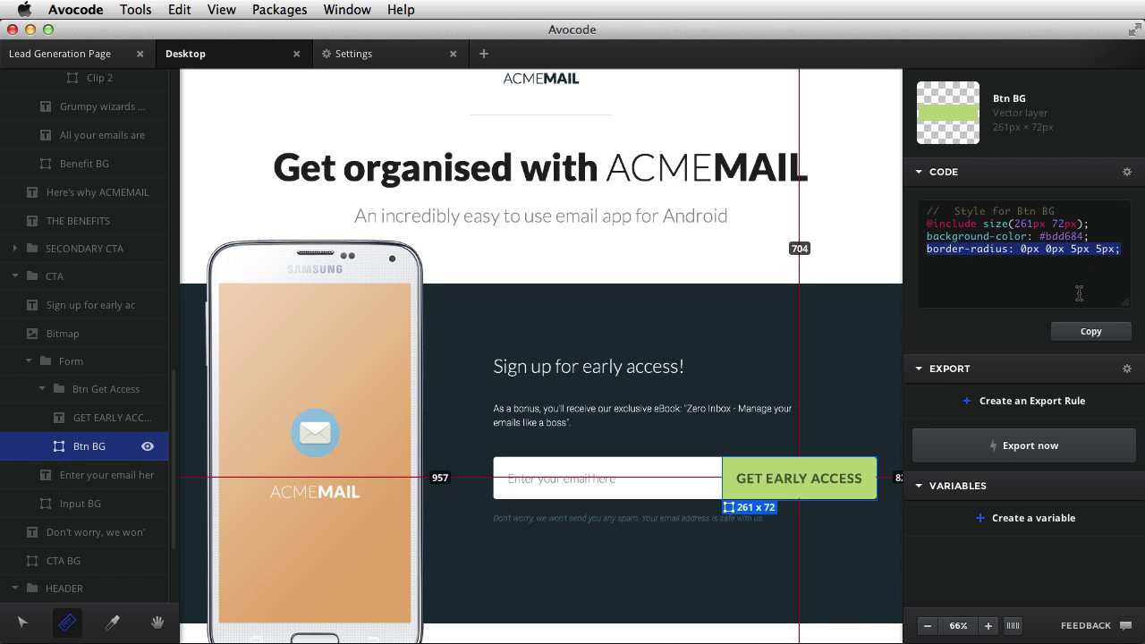
- Switch the preferred language to Less (Less Hat) and inspect its .border-radius mixin
click(344, 54)
click(327, 236)
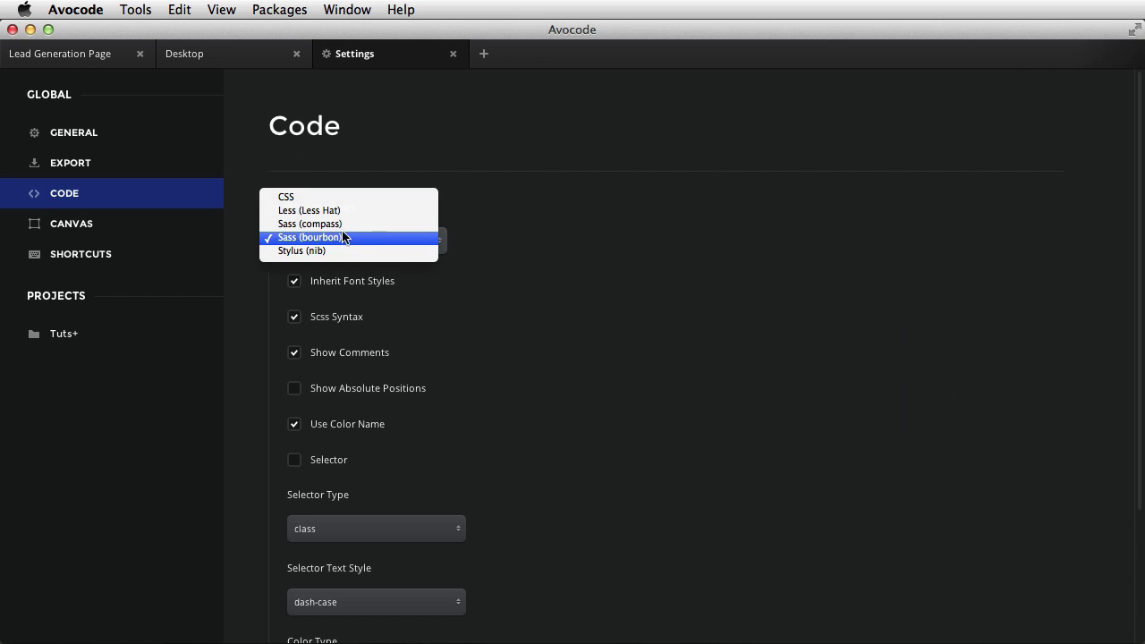
click(356, 211)
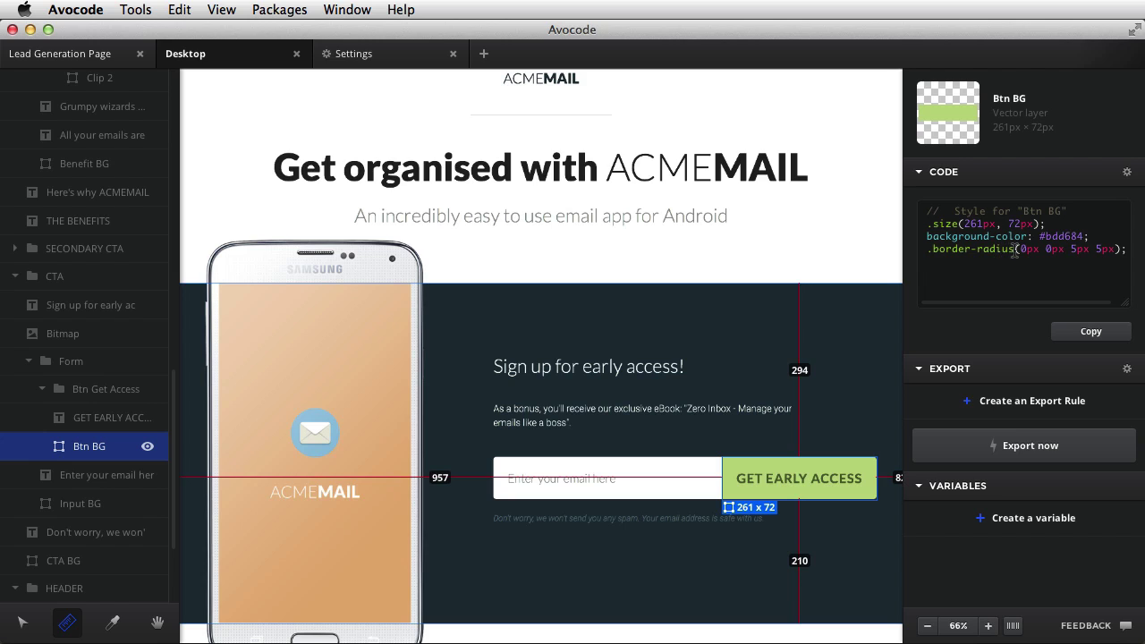
drag(1017, 251, 982, 252)
- Set the preferred code language back to Sass (compass) and return to the design
click(354, 53)
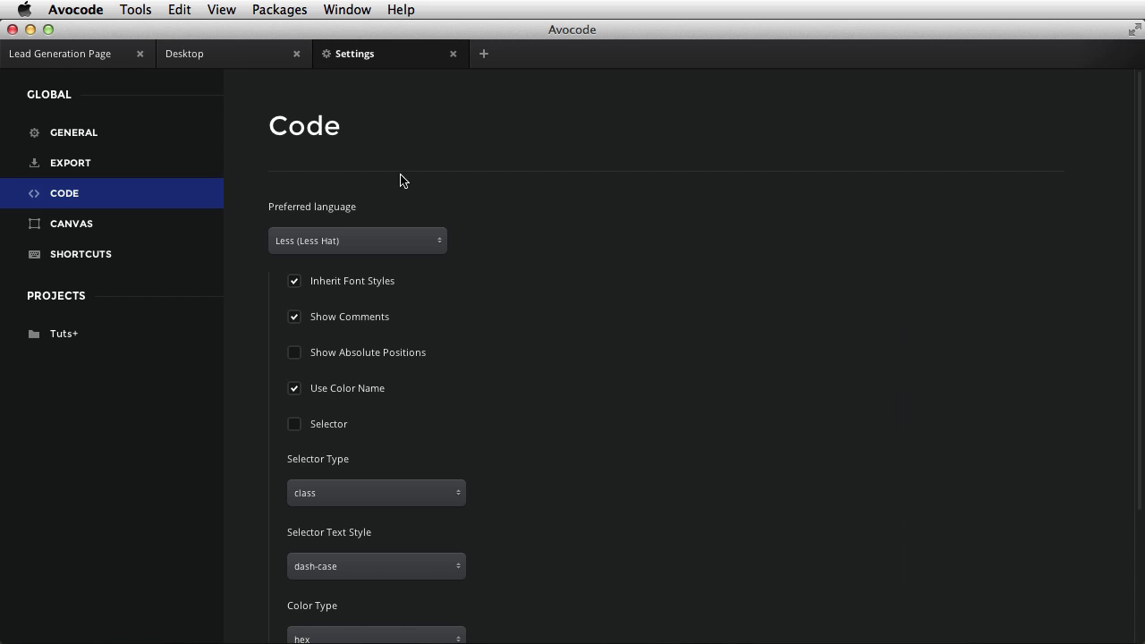
click(356, 240)
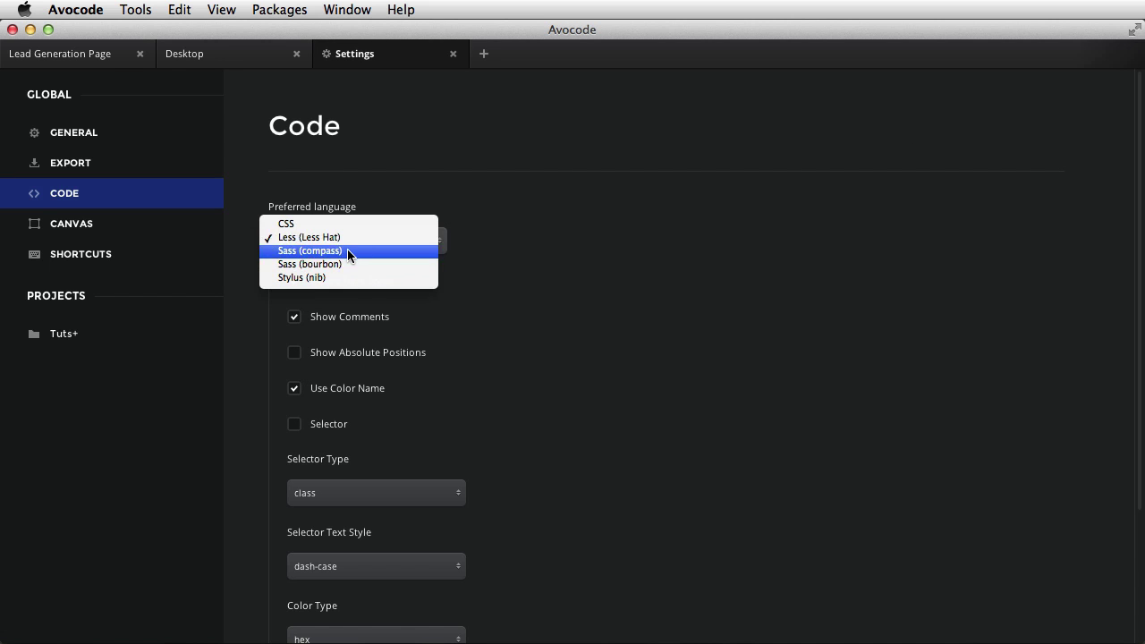
click(347, 250)
click(243, 55)
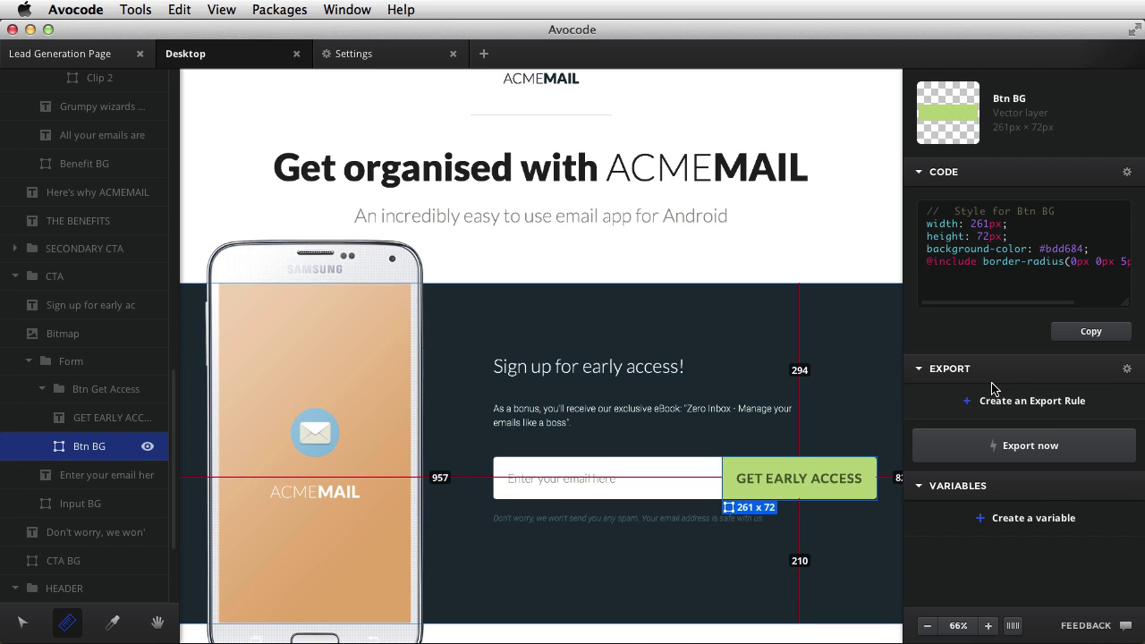
- Copy the Btn BG code, then copy the dark CTA BG section's code as Sass (compass)
key(super+c)
click(850, 326)
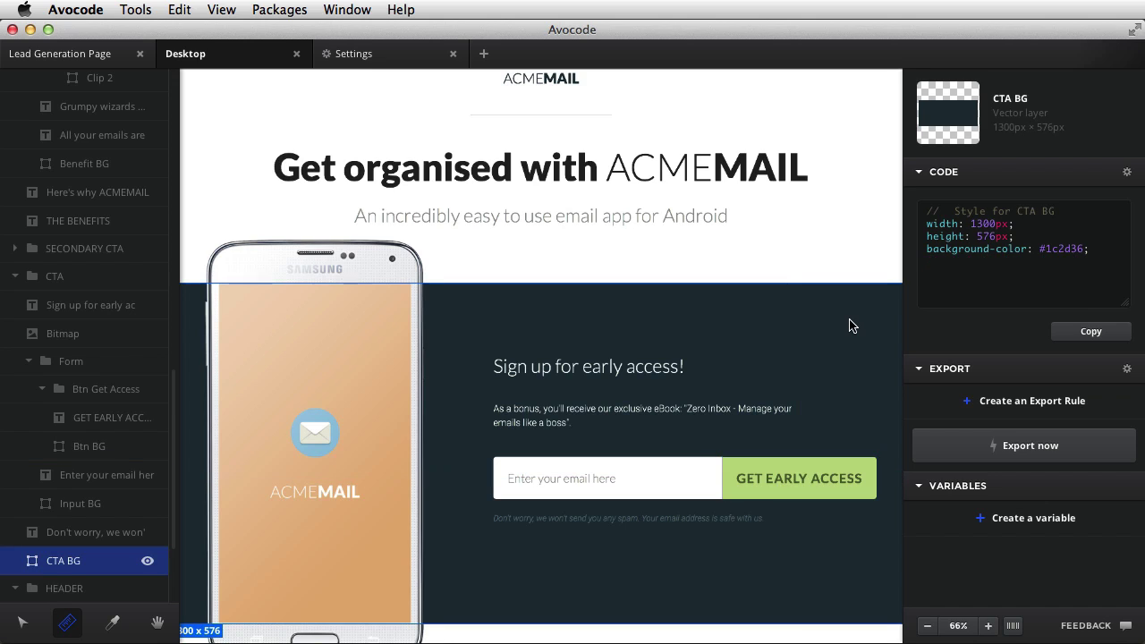
key(super+c)
right_click(798, 318)
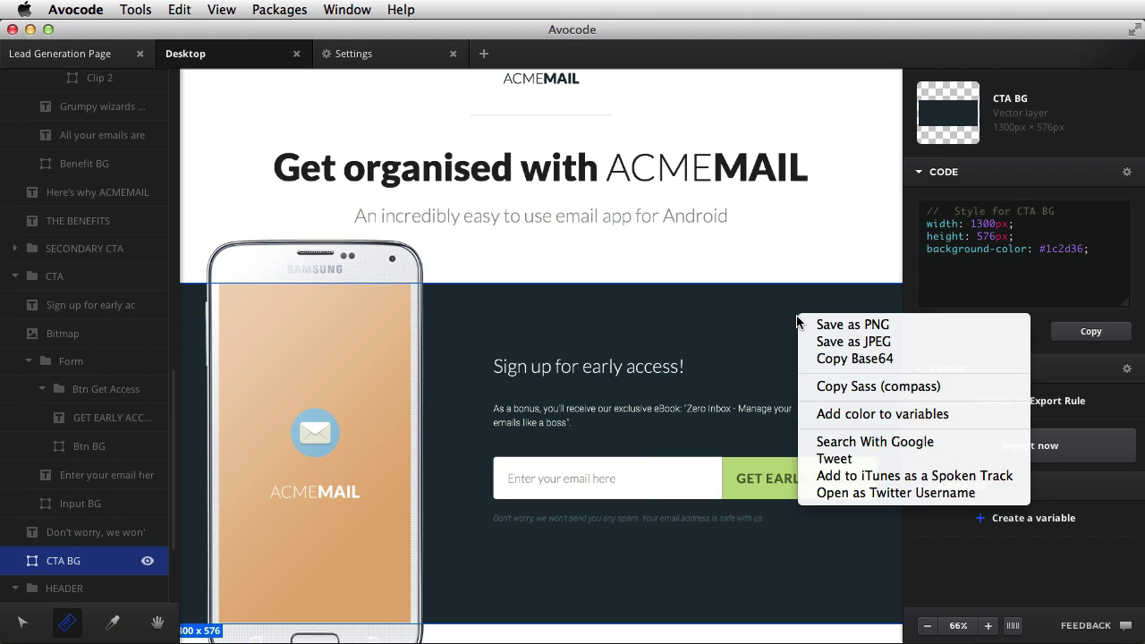
click(939, 388)
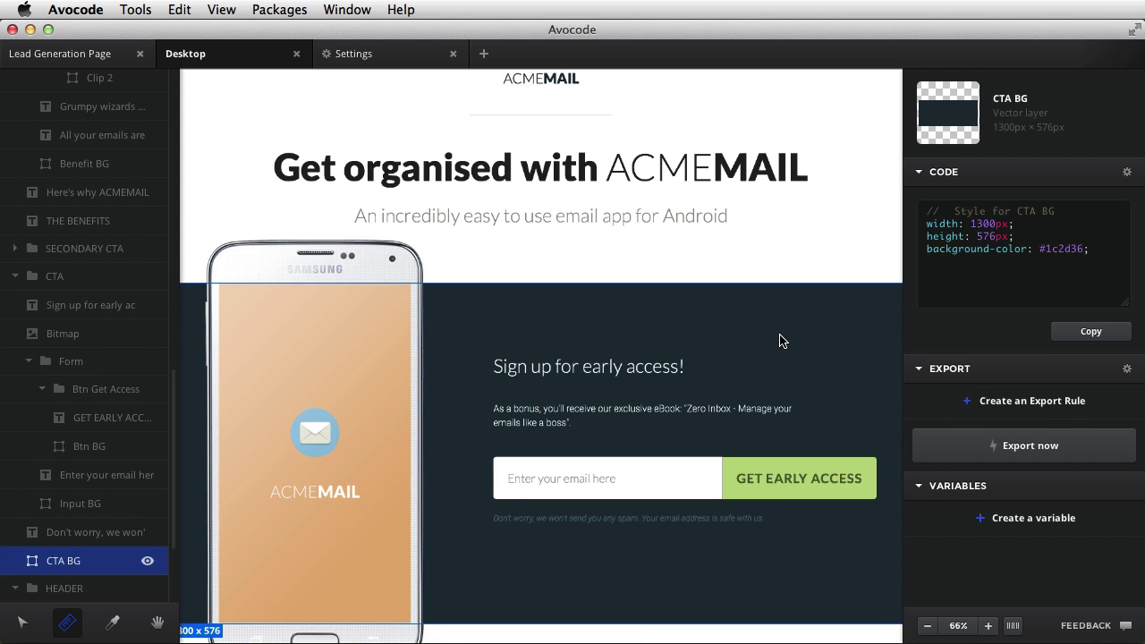
- Marquee-select both header text layers and enlarge the code box to read their #1f1f1f Lato 64px styles
drag(852, 131, 679, 234)
drag(1125, 301, 1137, 355)
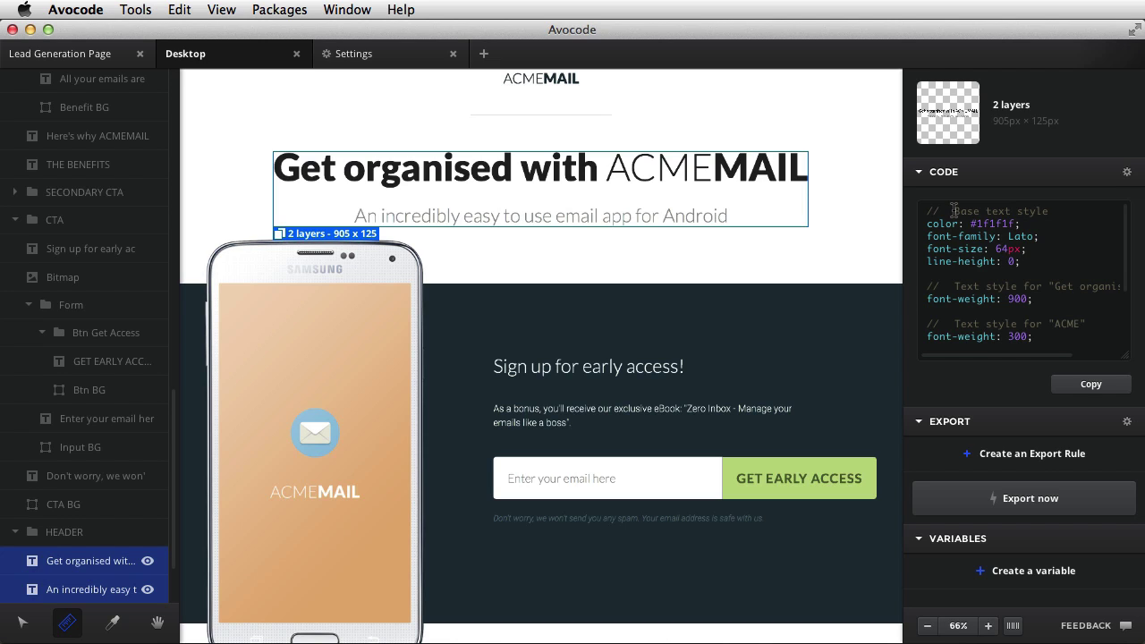
drag(954, 211, 1052, 212)
scroll(990, 271, down, 1)
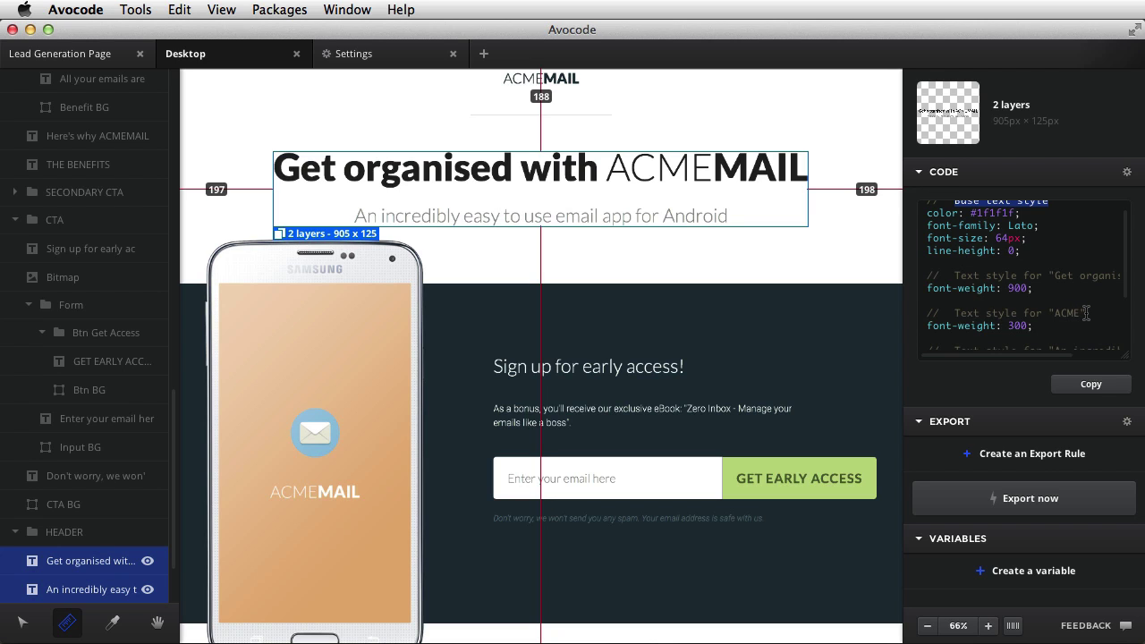
scroll(1102, 304, down, 2)
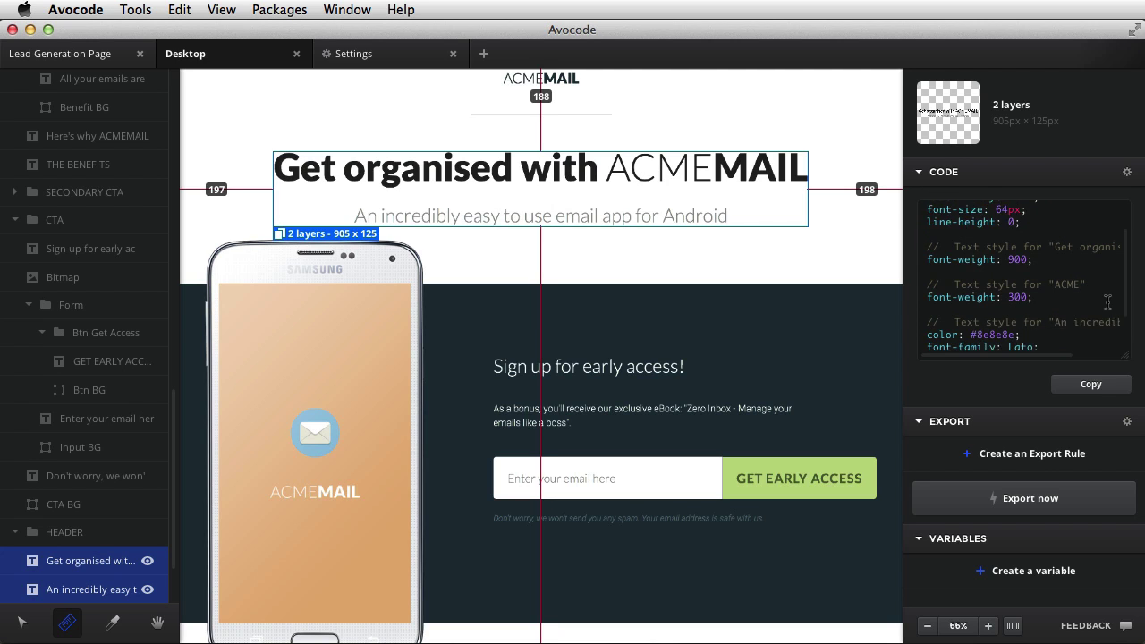
scroll(1108, 304, down, 2)
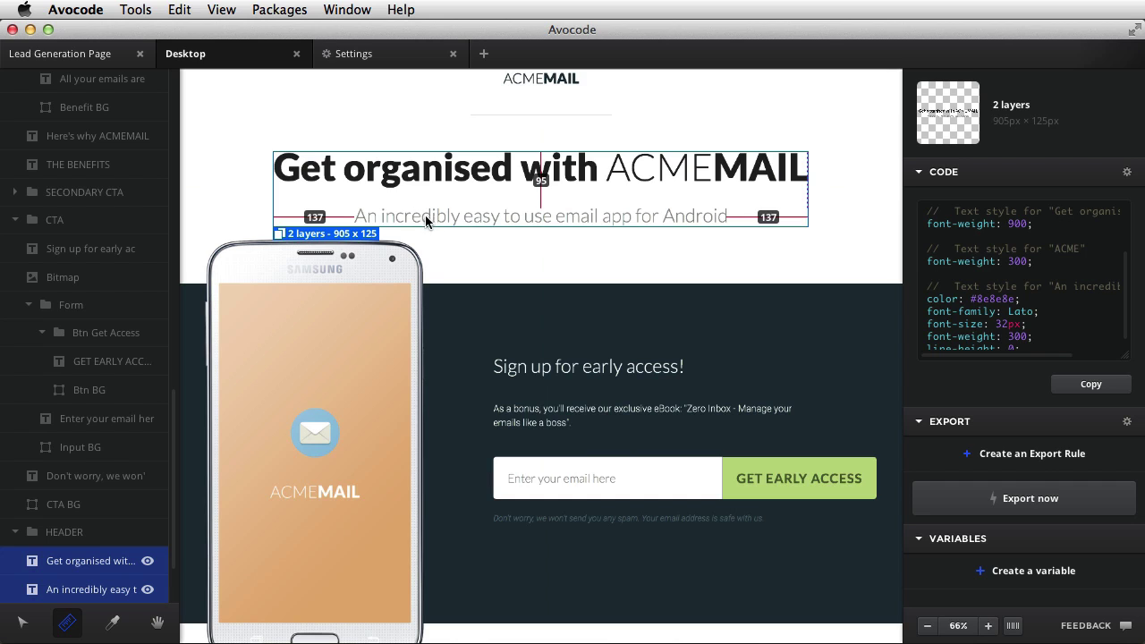
scroll(1088, 282, up, 3)
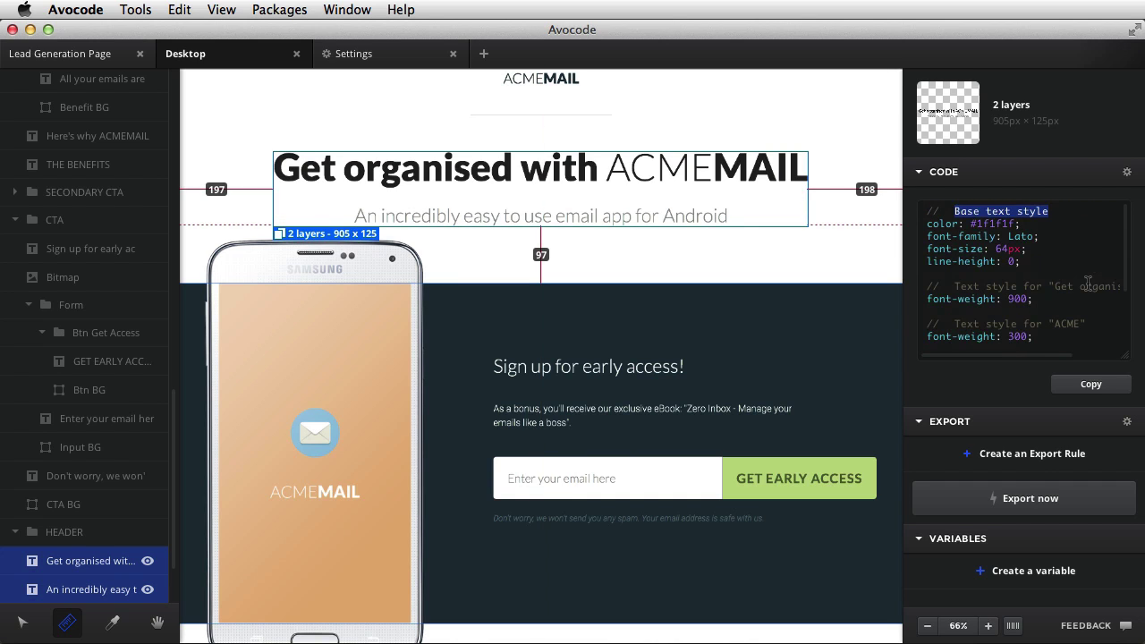
- Turn on selectors in the generated code settings
click(1127, 172)
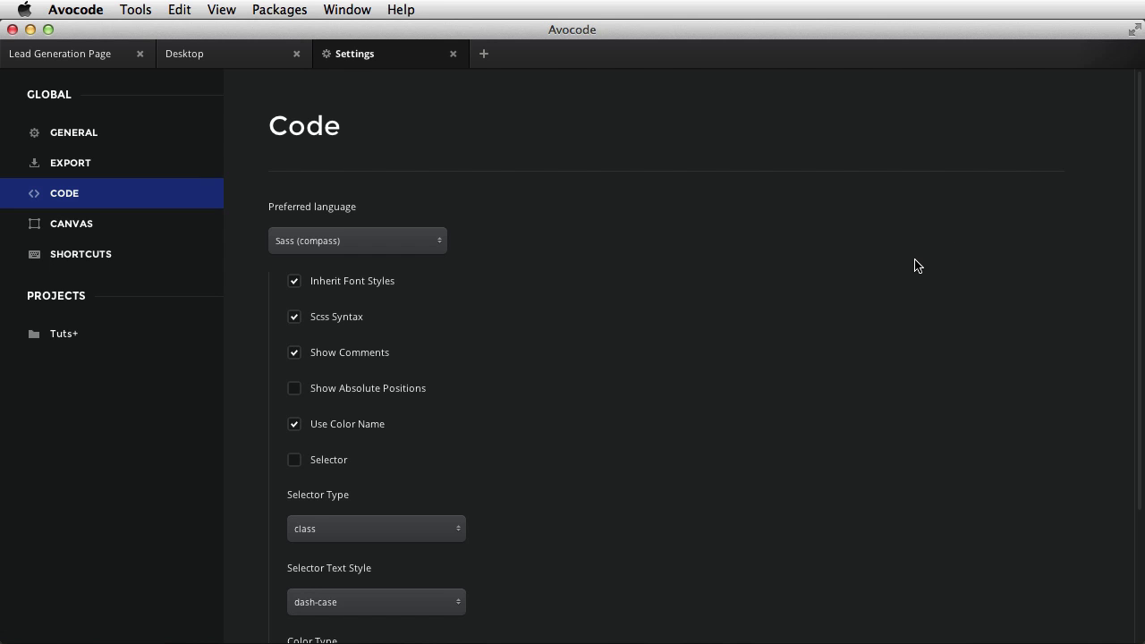
click(294, 460)
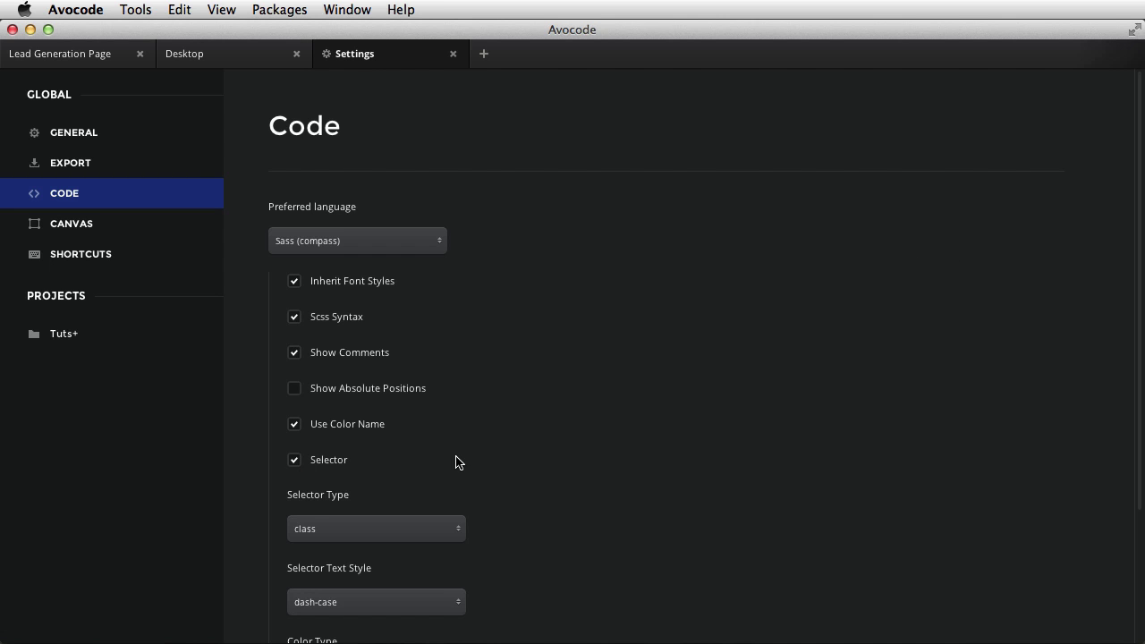
click(262, 60)
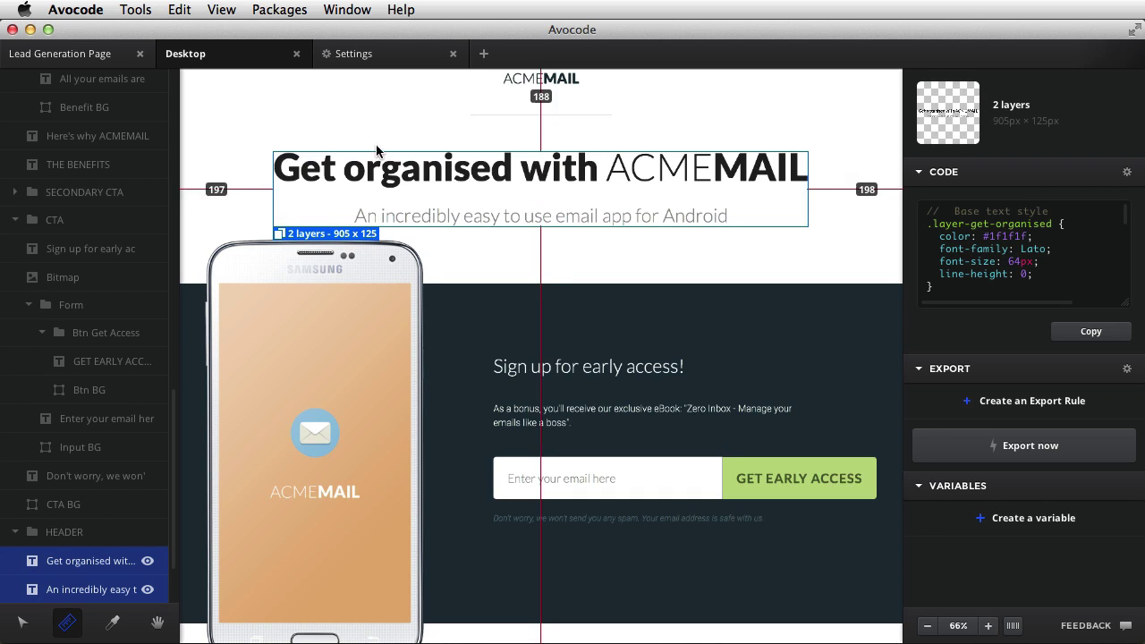
- Select the subtitle layer to read its text style and class name, then marquee the form layers
click(694, 268)
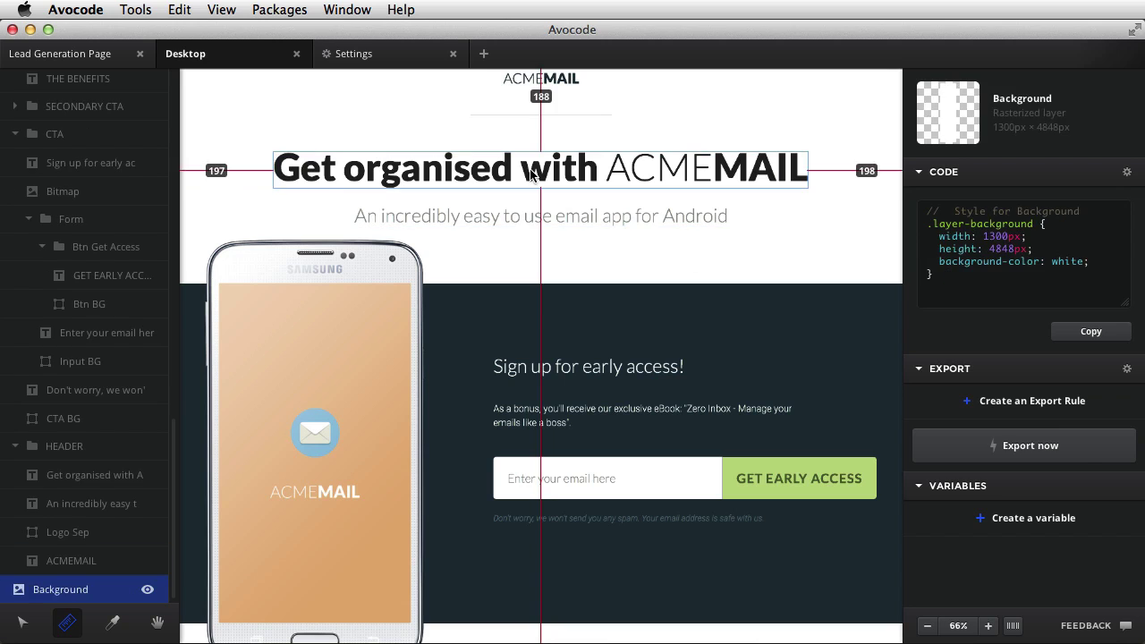
click(573, 175)
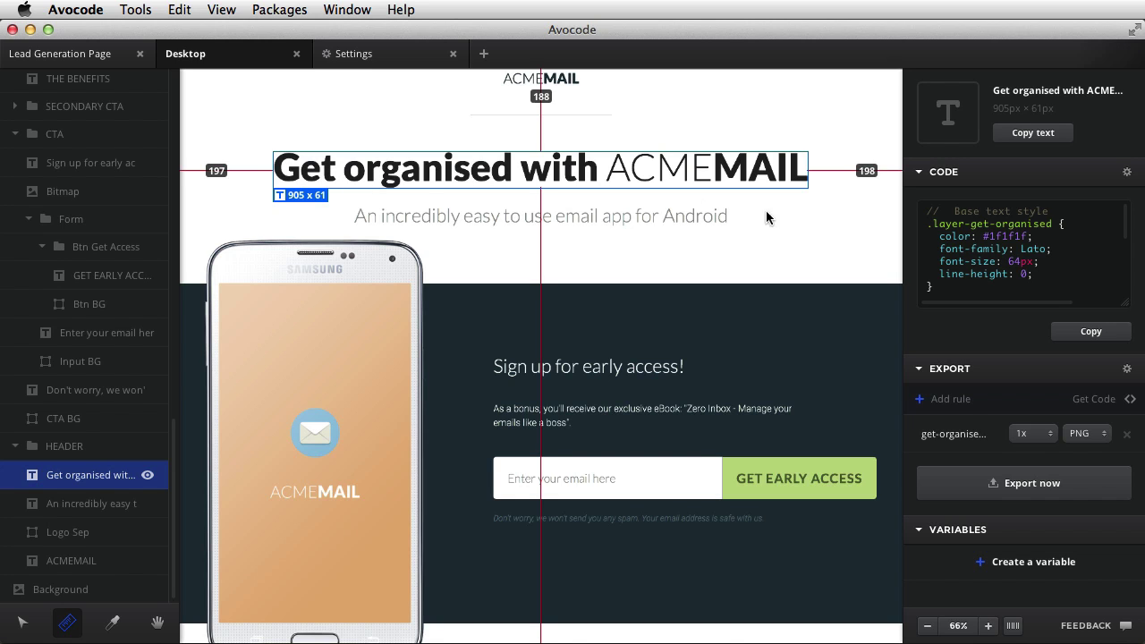
click(453, 219)
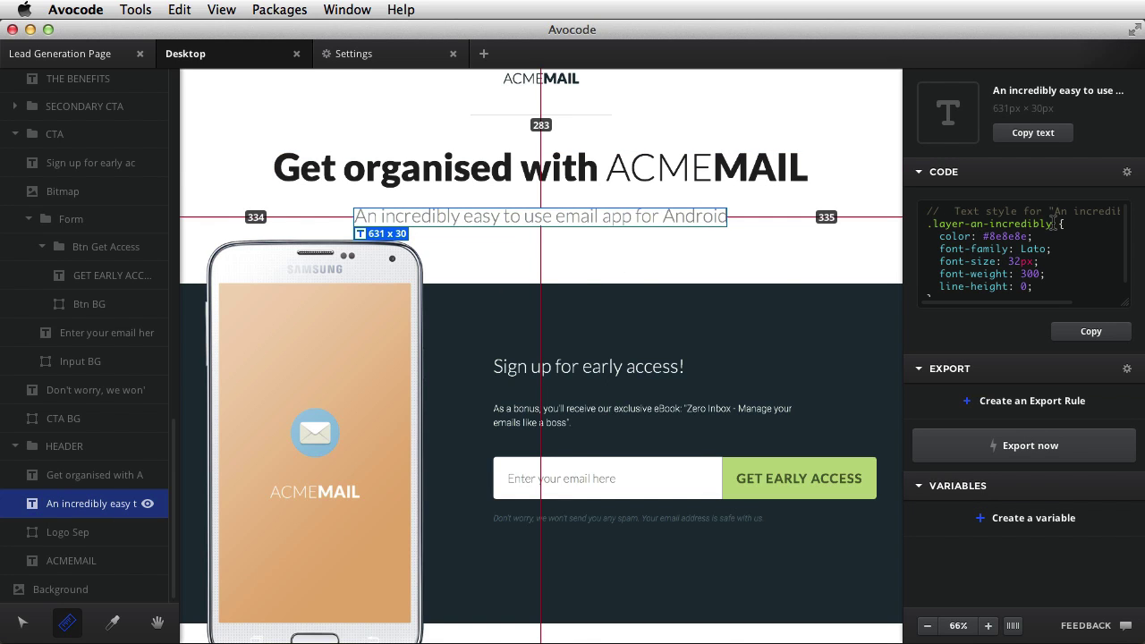
drag(1044, 225, 996, 225)
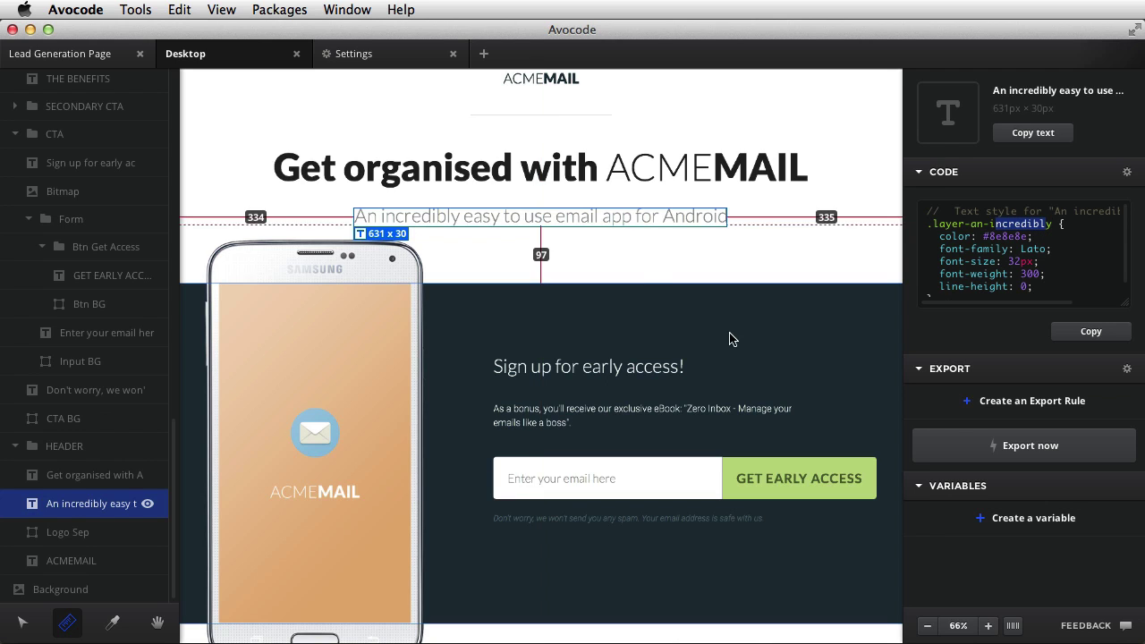
drag(479, 587, 791, 361)
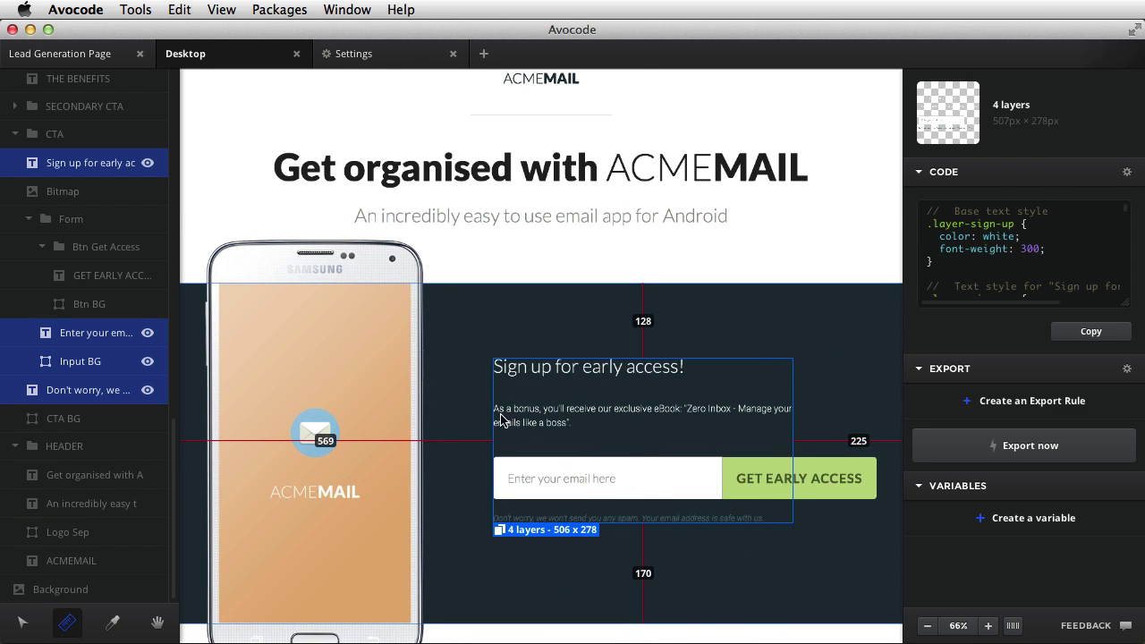
- Review the four form layers' combined code, briefly select the disclaimer, then reselect all four layers
scroll(1042, 232, down, 3)
scroll(1028, 246, up, 1)
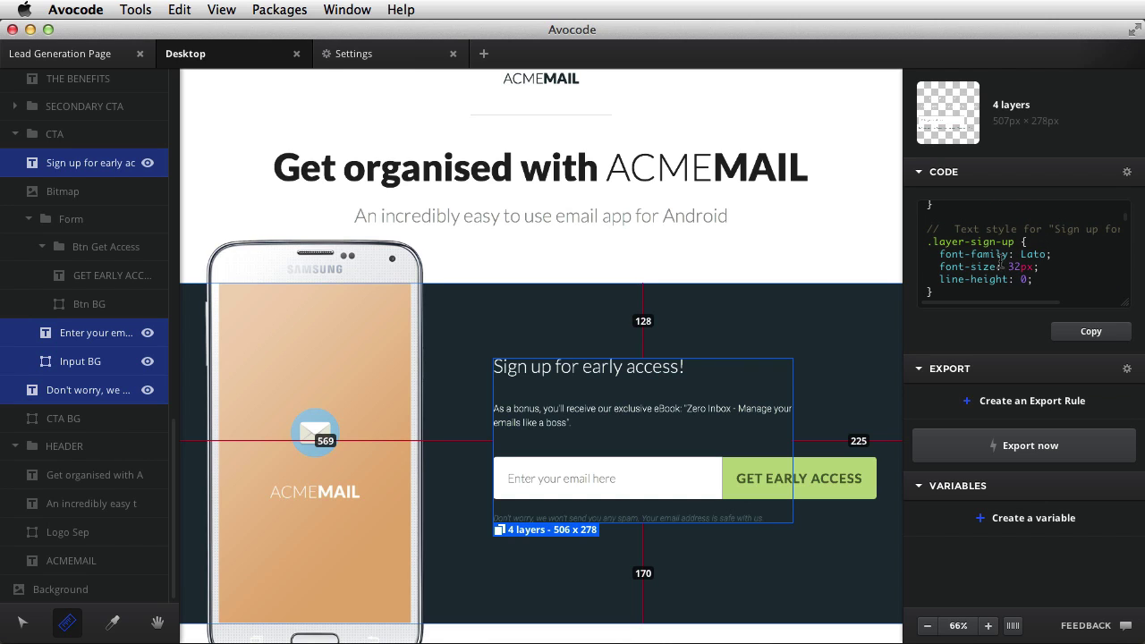
scroll(1002, 260, down, 3)
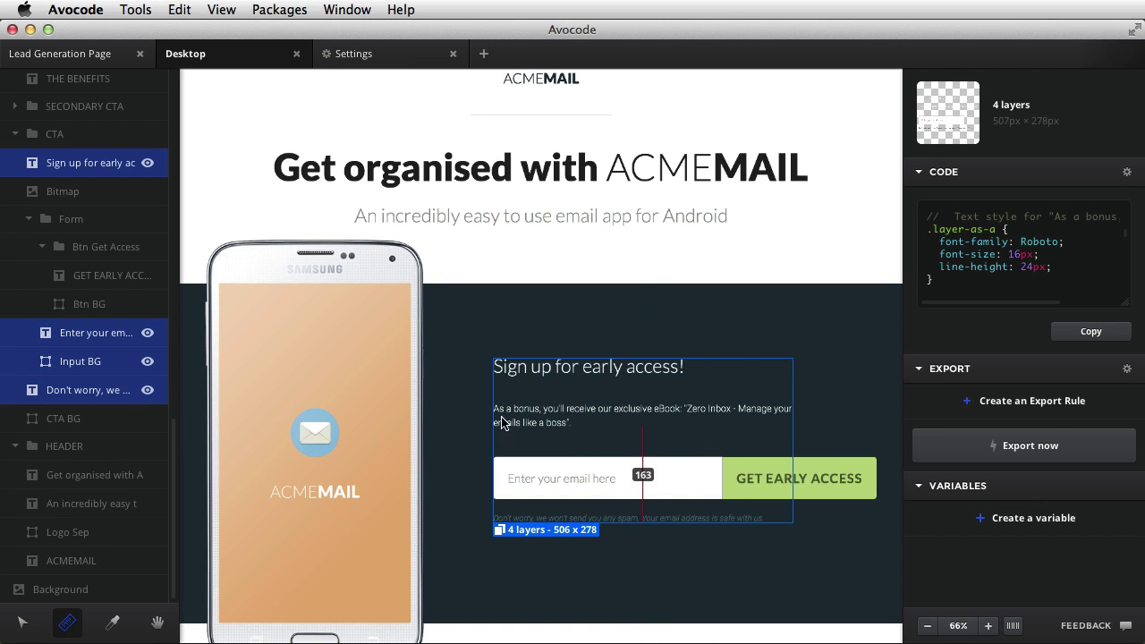
scroll(1081, 248, down, 3)
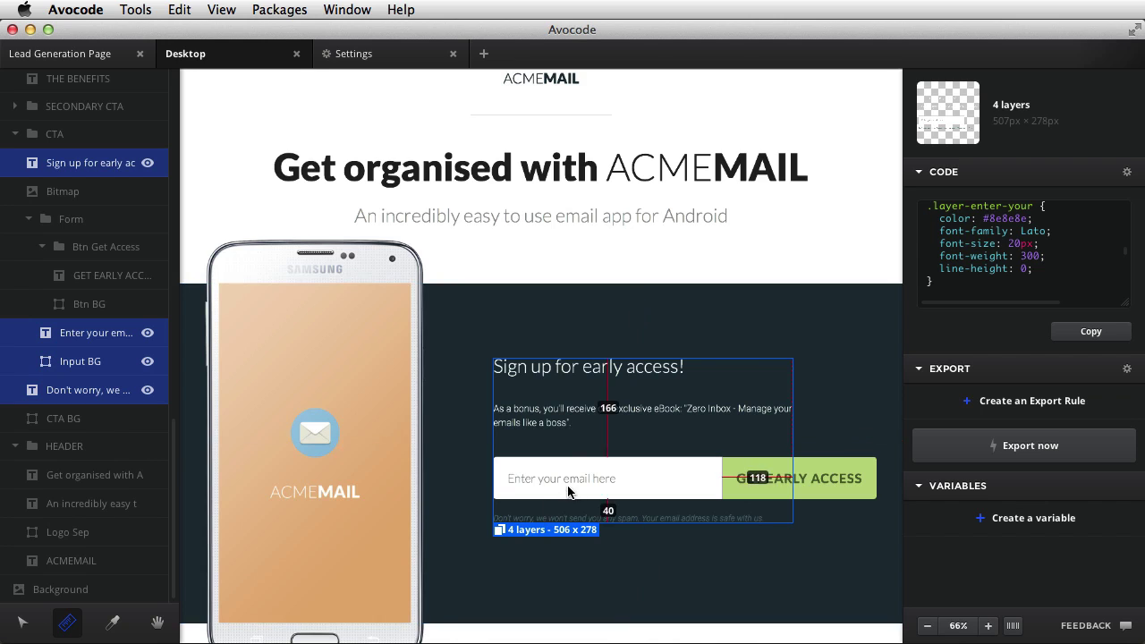
scroll(1064, 268, down, 5)
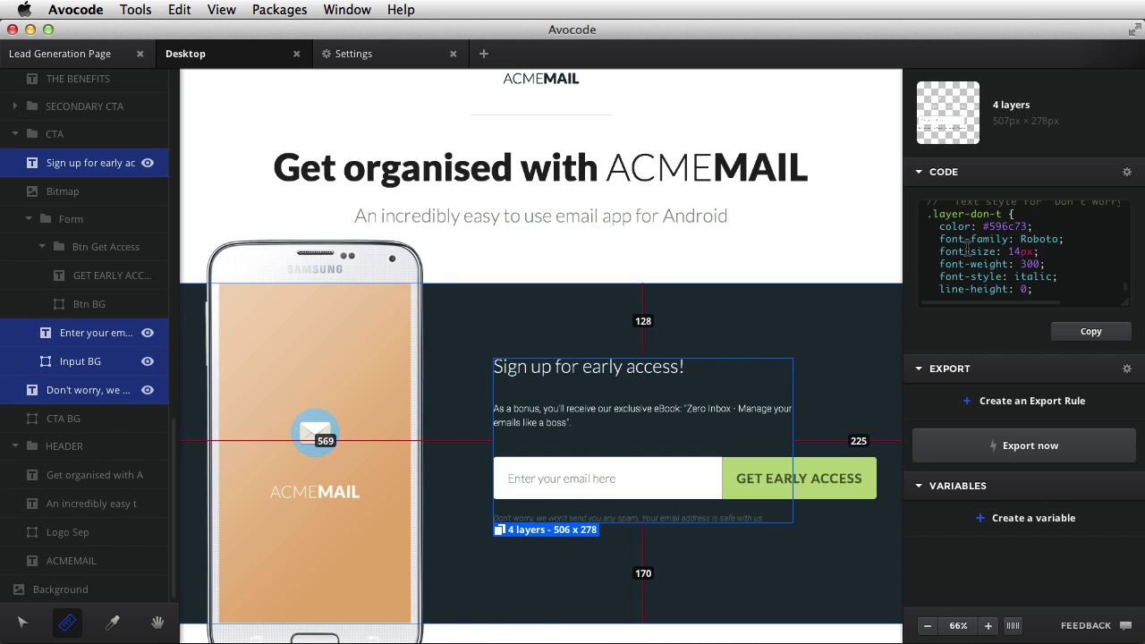
click(668, 555)
click(659, 521)
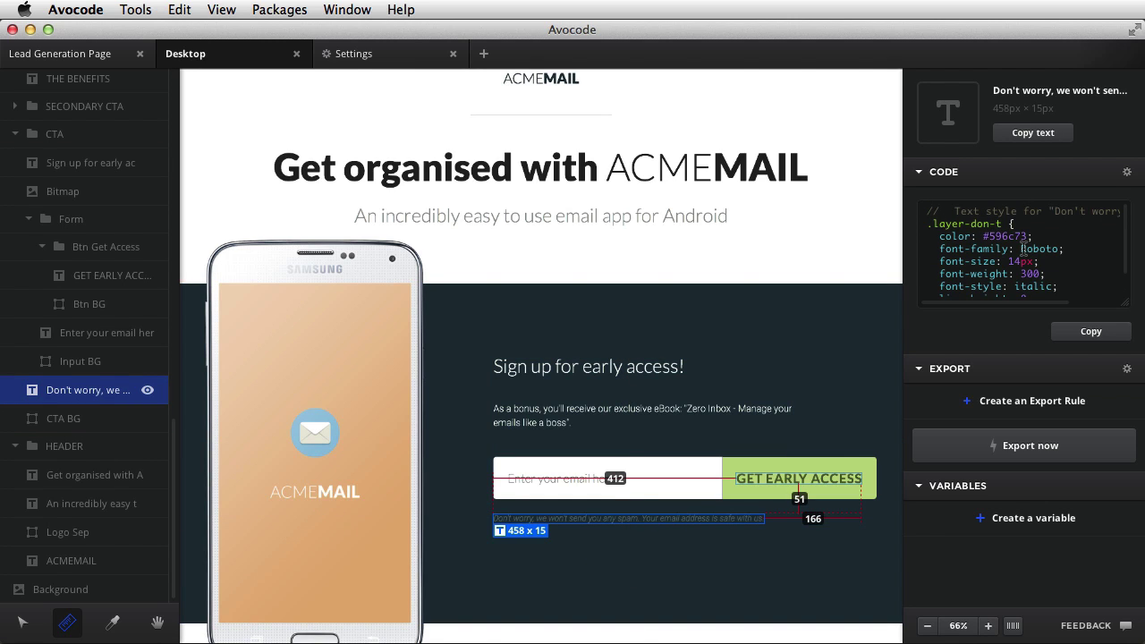
drag(555, 578, 566, 483)
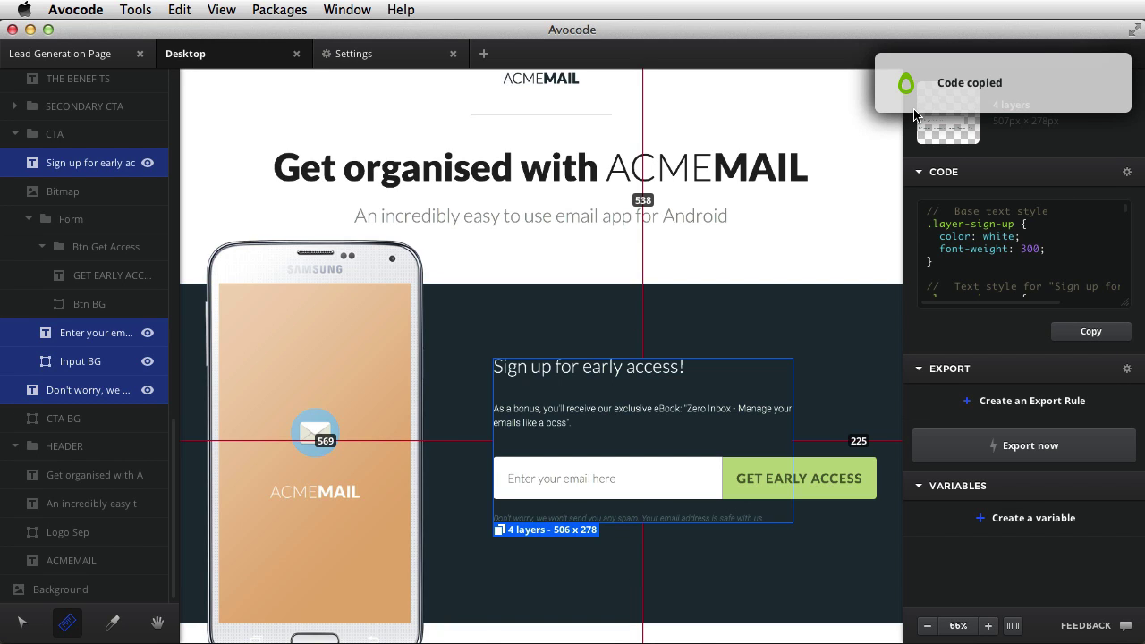
- Select the 'Get organised with ACMEMAIL' heading and copy its text
click(814, 301)
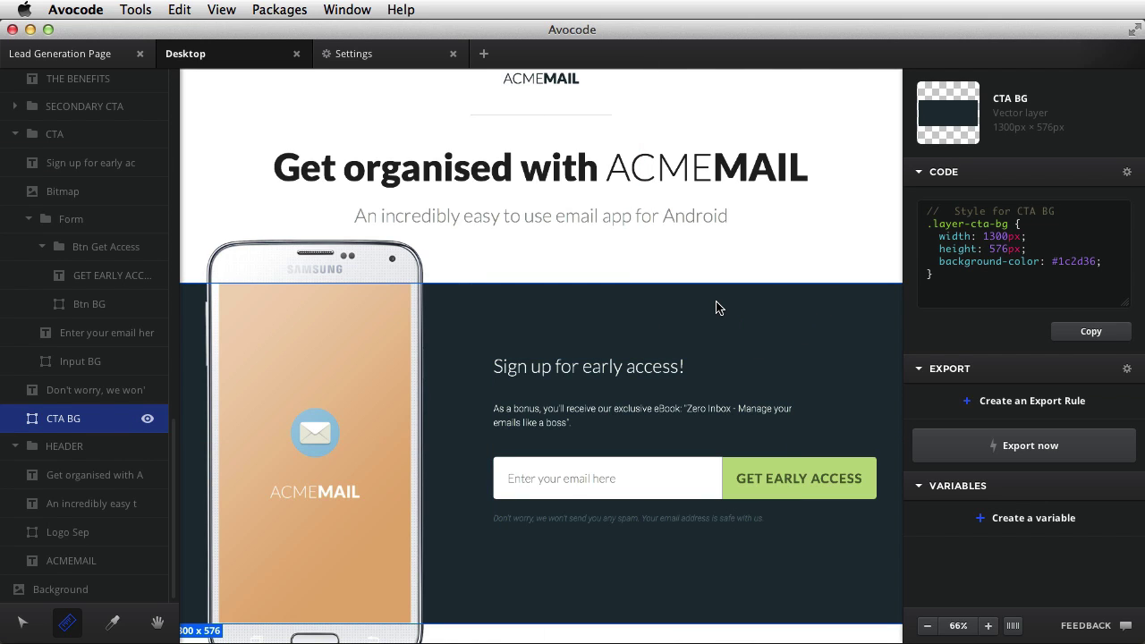
double_click(729, 171)
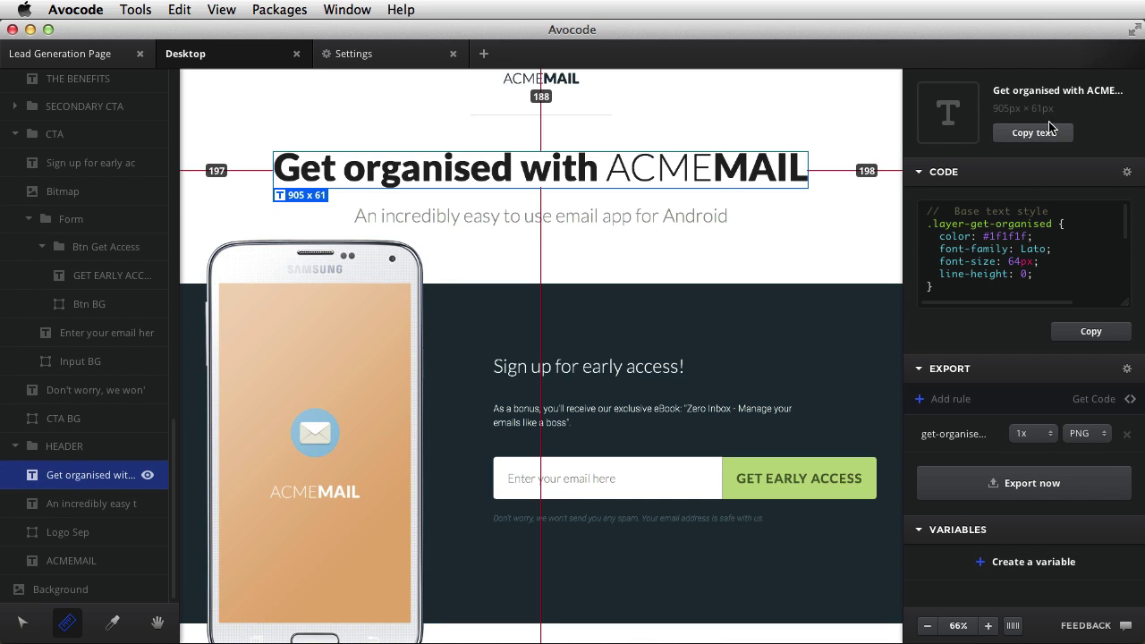
click(1027, 141)
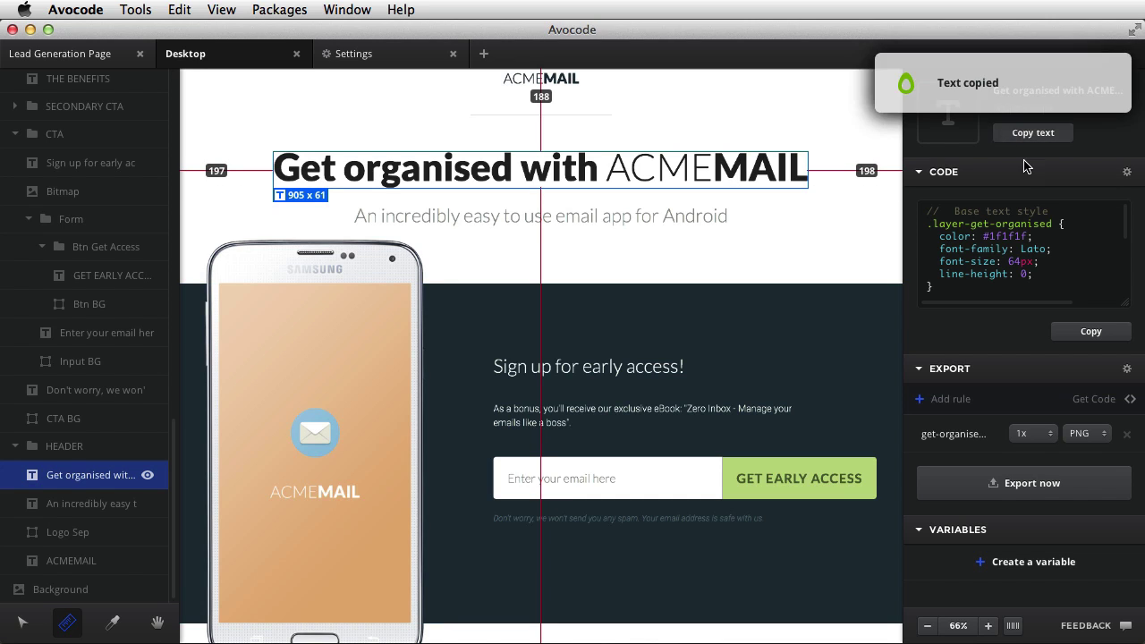
- Select the subtitle text layer, then clear the selection onto the page background
click(732, 226)
click(707, 216)
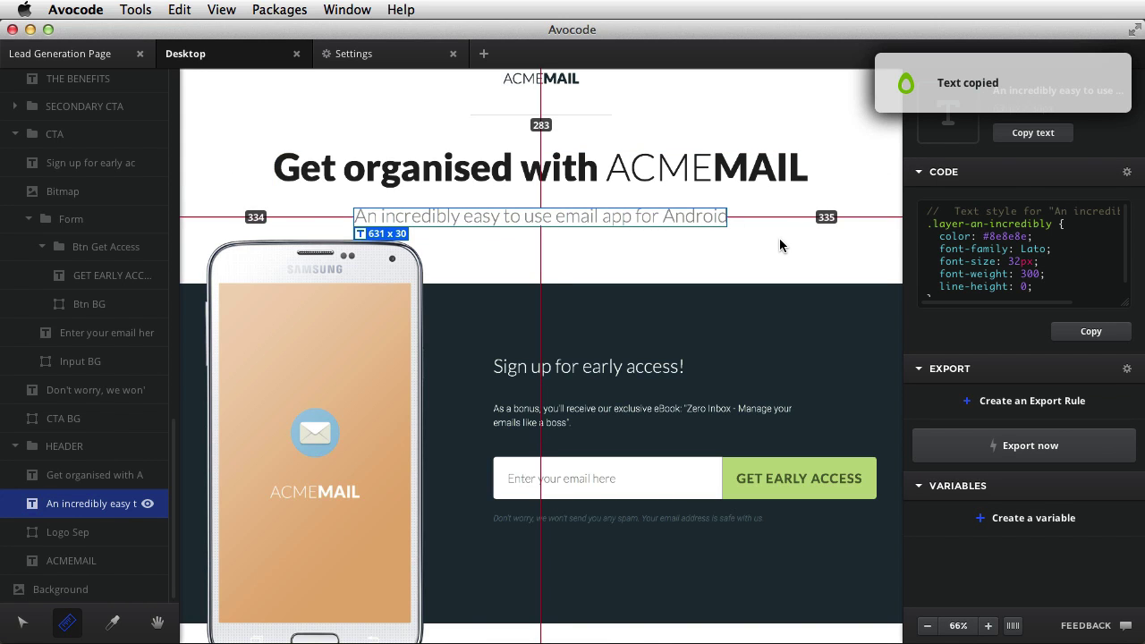
click(842, 234)
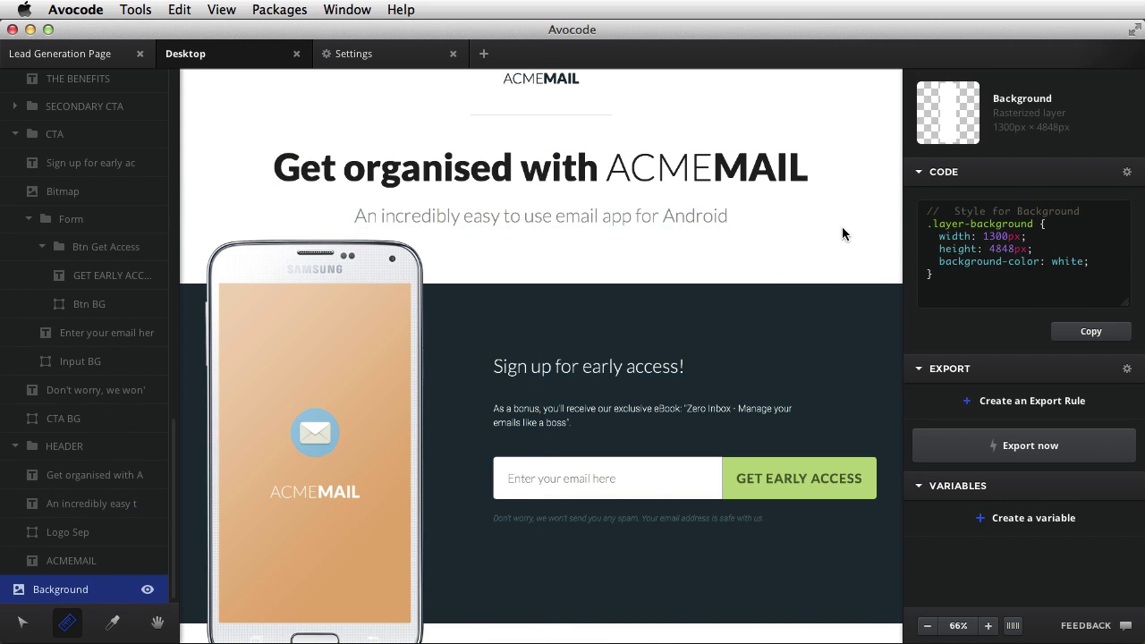
click(1127, 172)
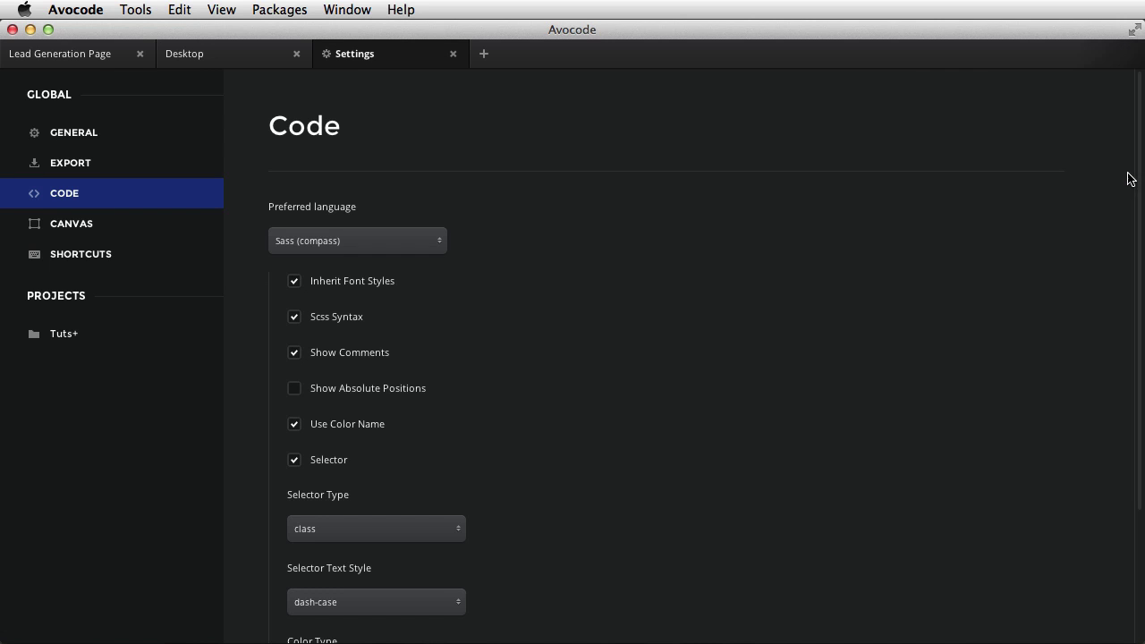
- Confirm Sass (compass) as the preferred code language and close the Settings tab
click(336, 239)
click(382, 240)
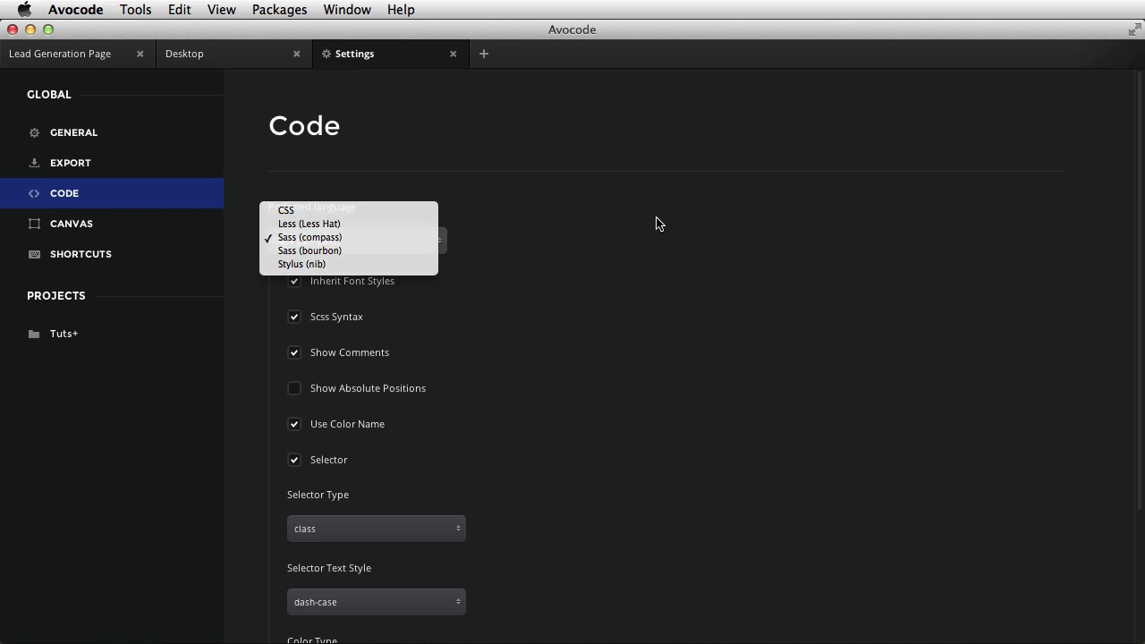
click(453, 54)
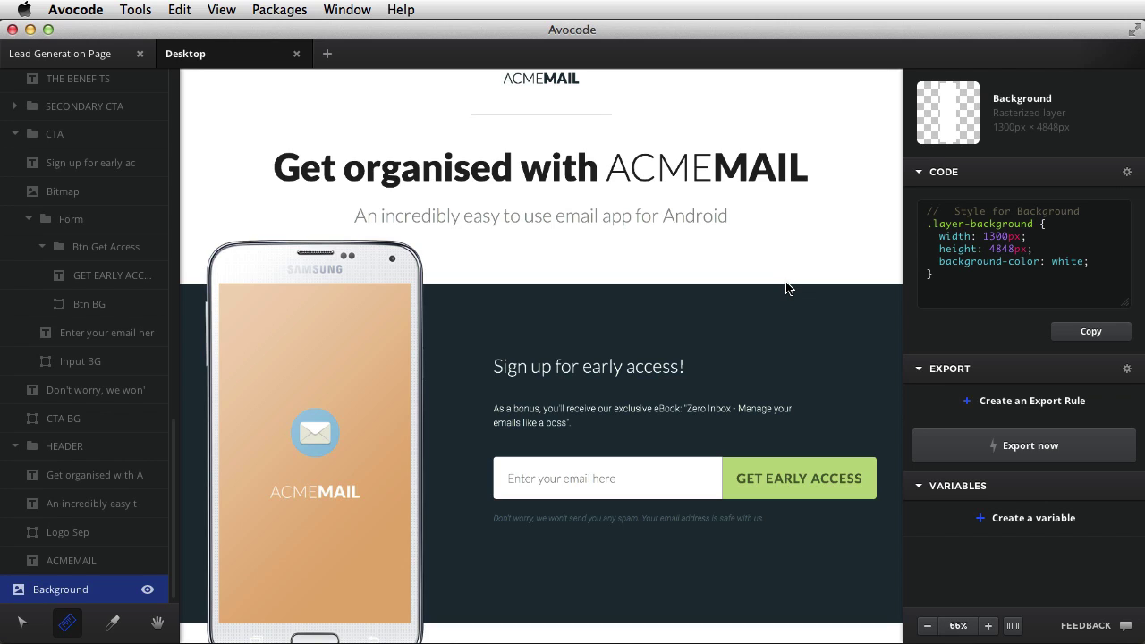
- Scroll to the benefits section and select the 'Here's why ACMEMAIL is good for you' heading to see its 45px Lato code
scroll(783, 268, up, 3)
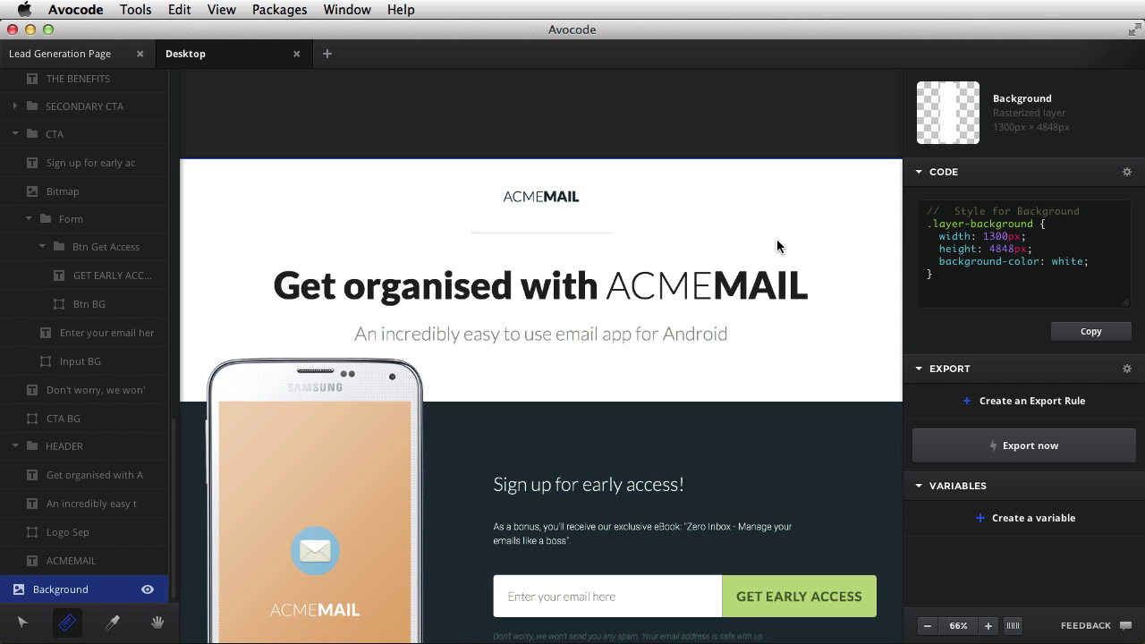
scroll(777, 239, down, 1)
scroll(778, 246, down, 5)
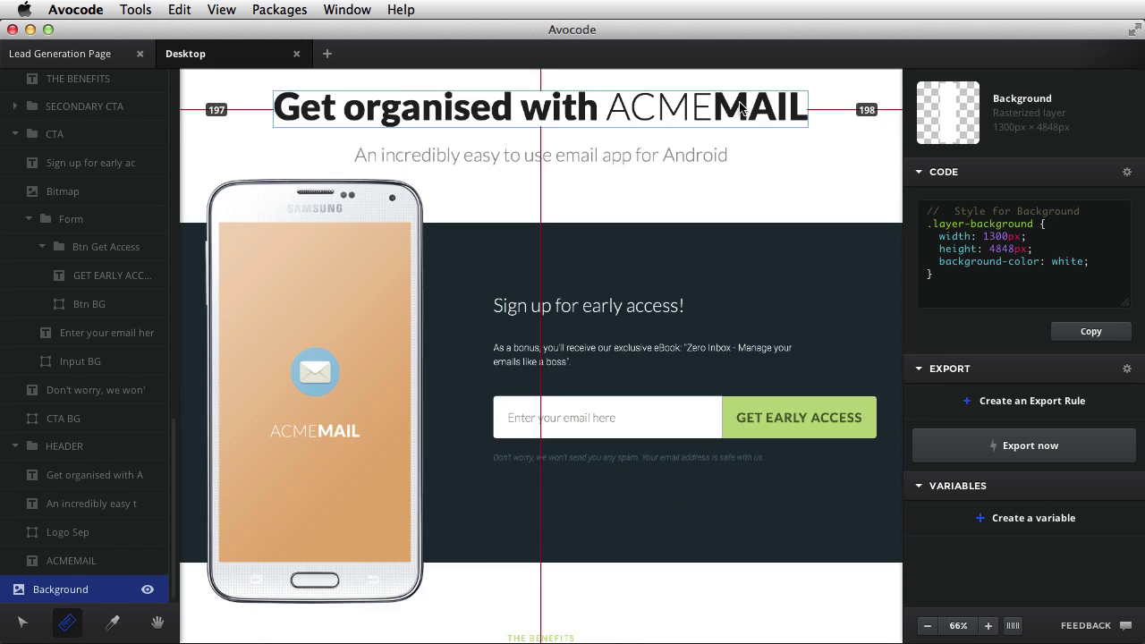
click(743, 109)
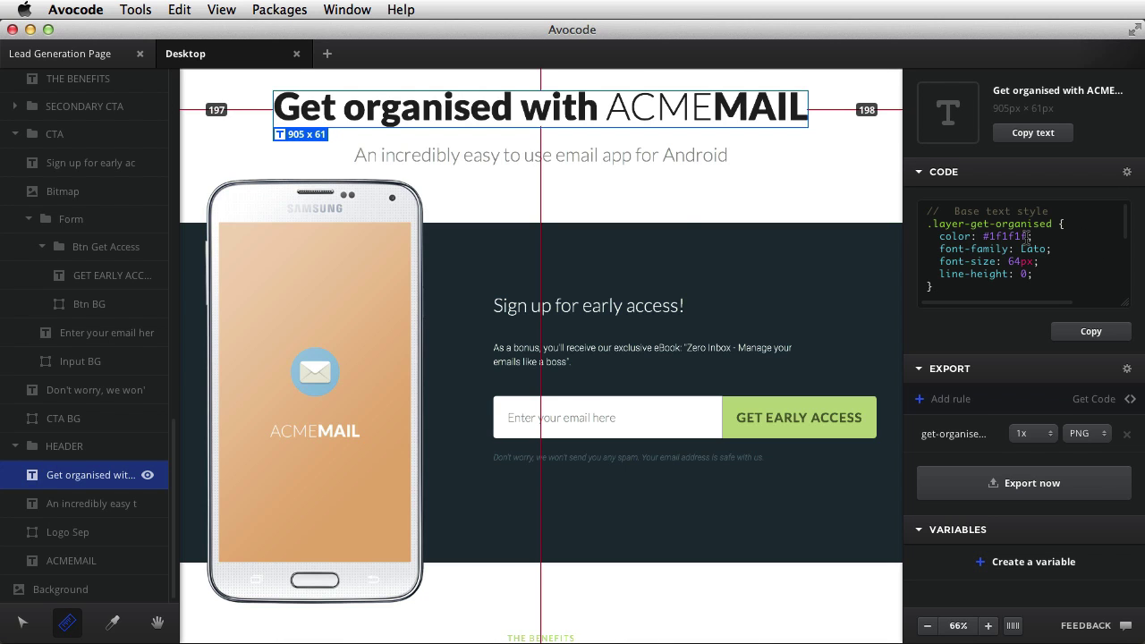
scroll(666, 233, down, 14)
click(660, 259)
click(658, 275)
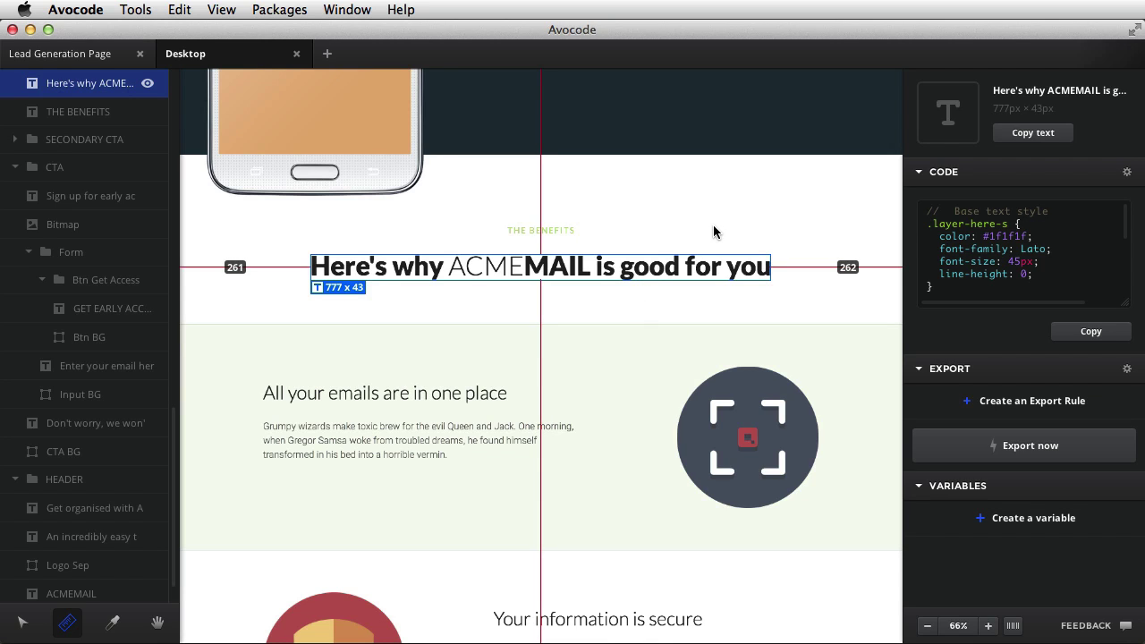
key(i)
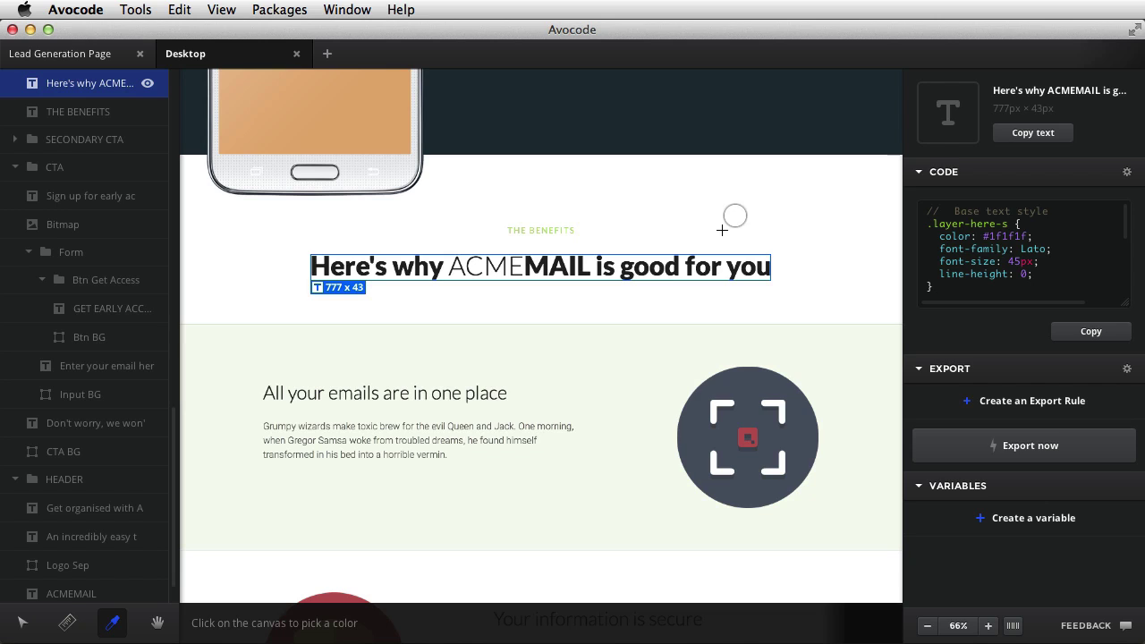
- Sample the headline's #1f1f1f colour and save it as the variable heading-color
click(714, 267)
click(208, 627)
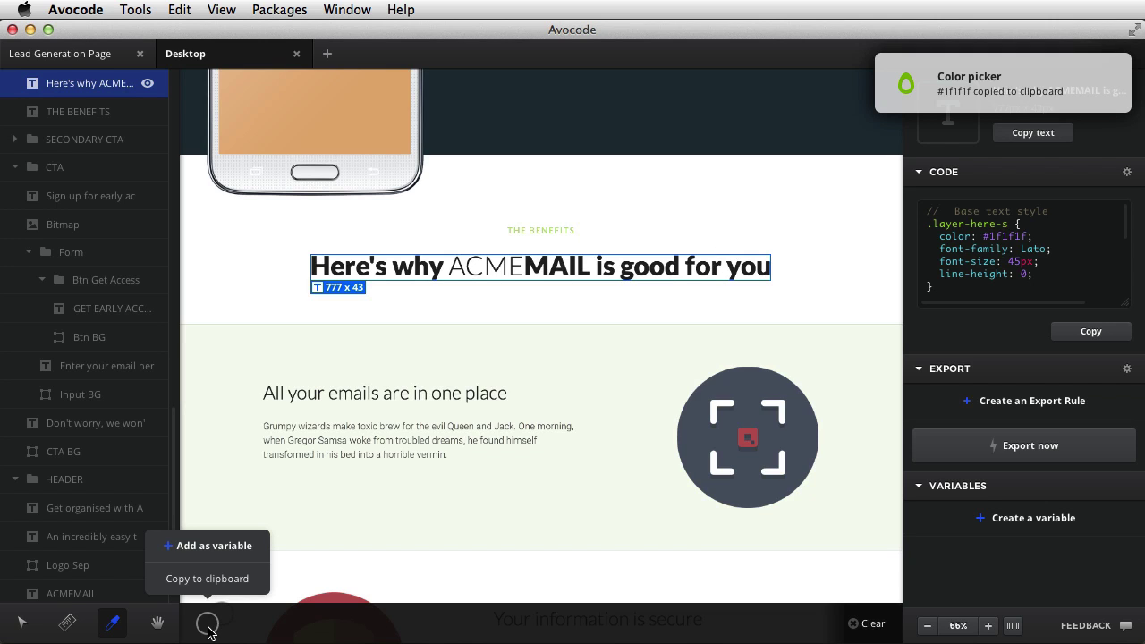
click(195, 549)
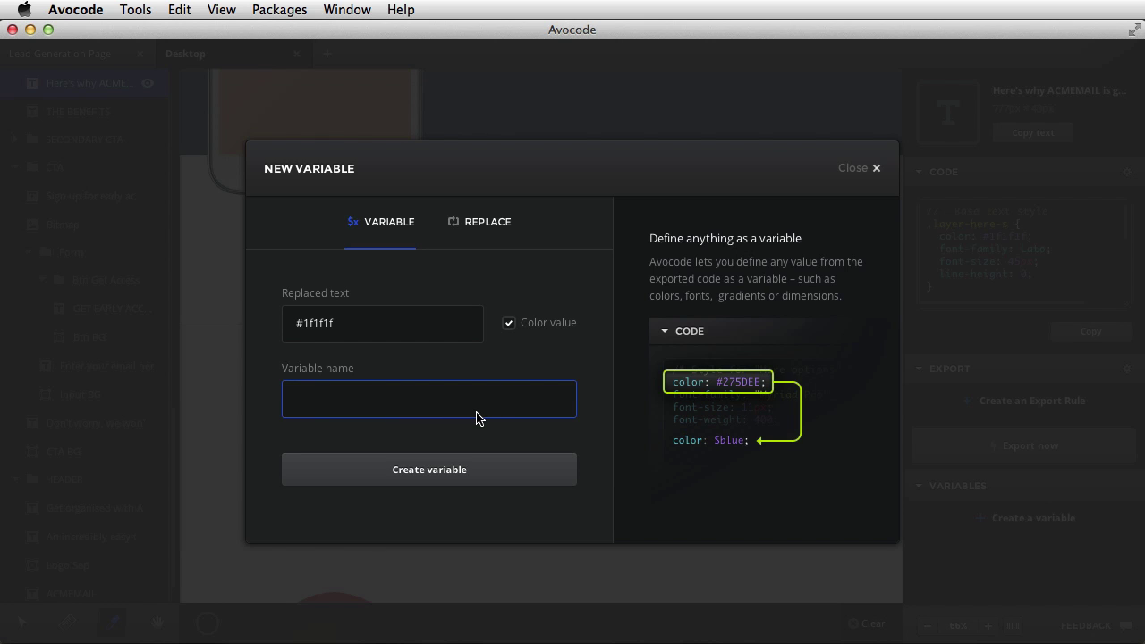
text(heading-color)
click(511, 321)
click(454, 476)
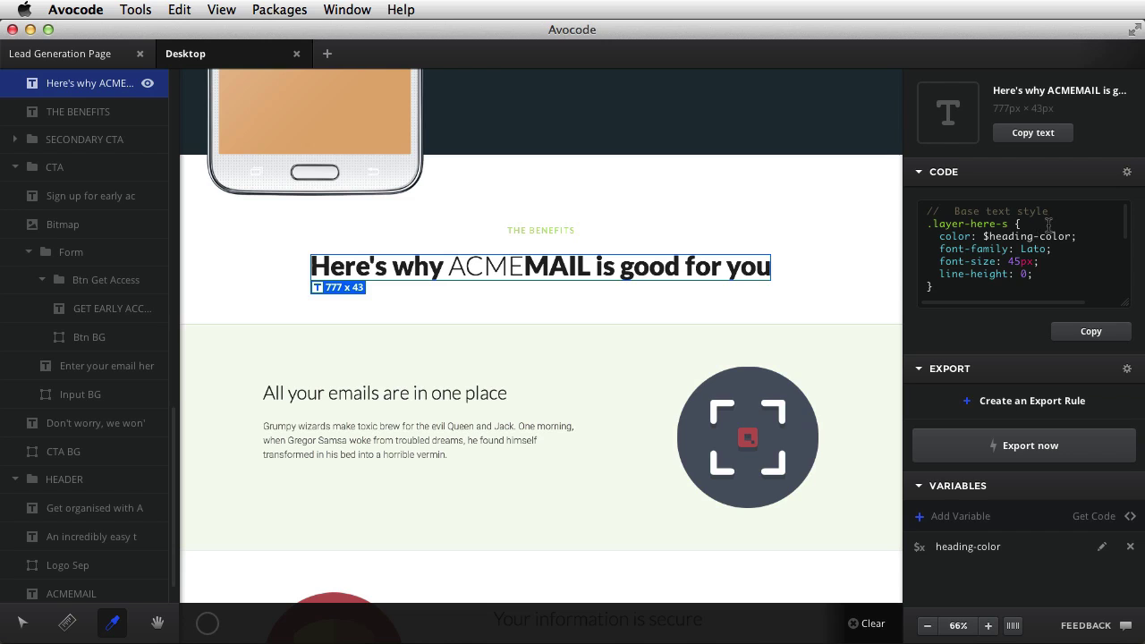
- Verify that both headings' code now uses $heading-color instead of #1f1f1f
drag(983, 237, 1070, 236)
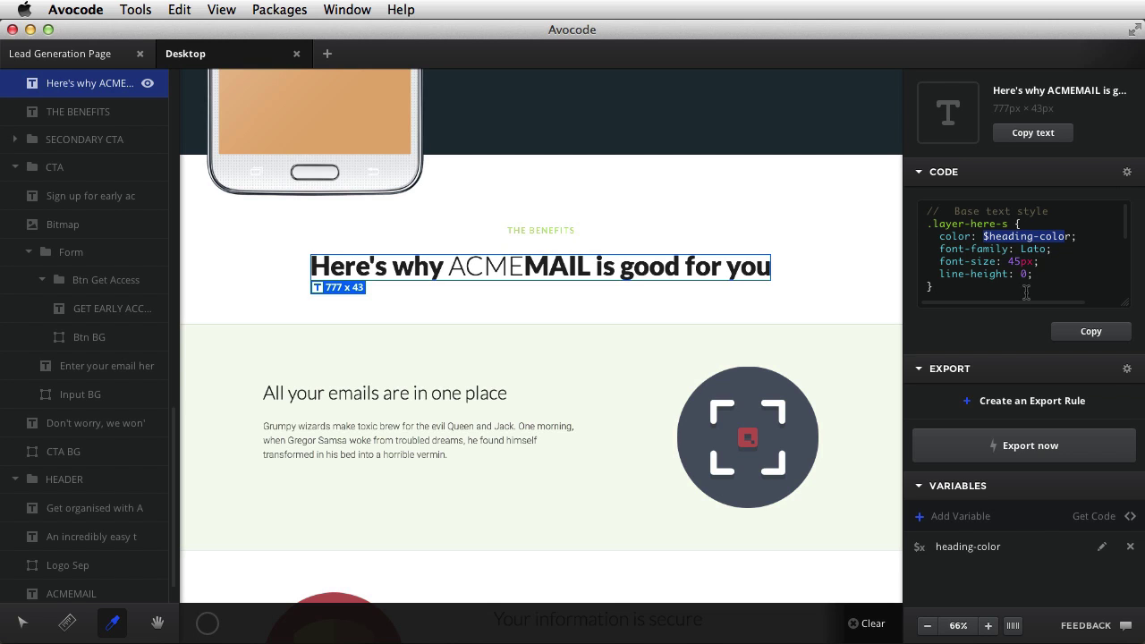
key(Escape)
click(710, 247)
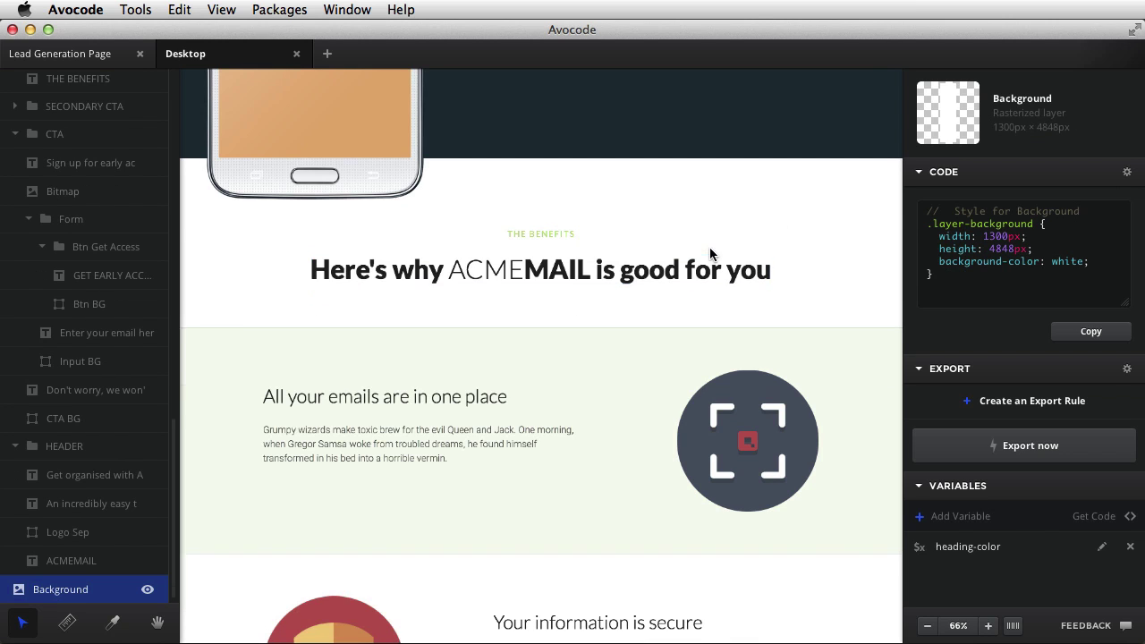
scroll(716, 244, up, 5)
click(711, 98)
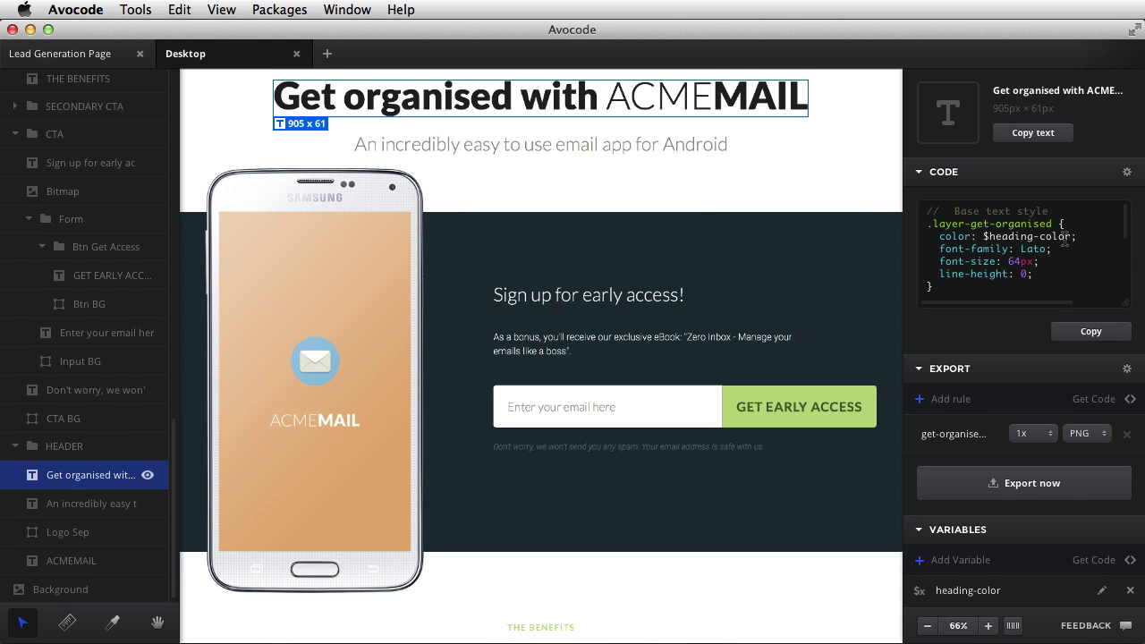
click(772, 173)
scroll(772, 173, down, 5)
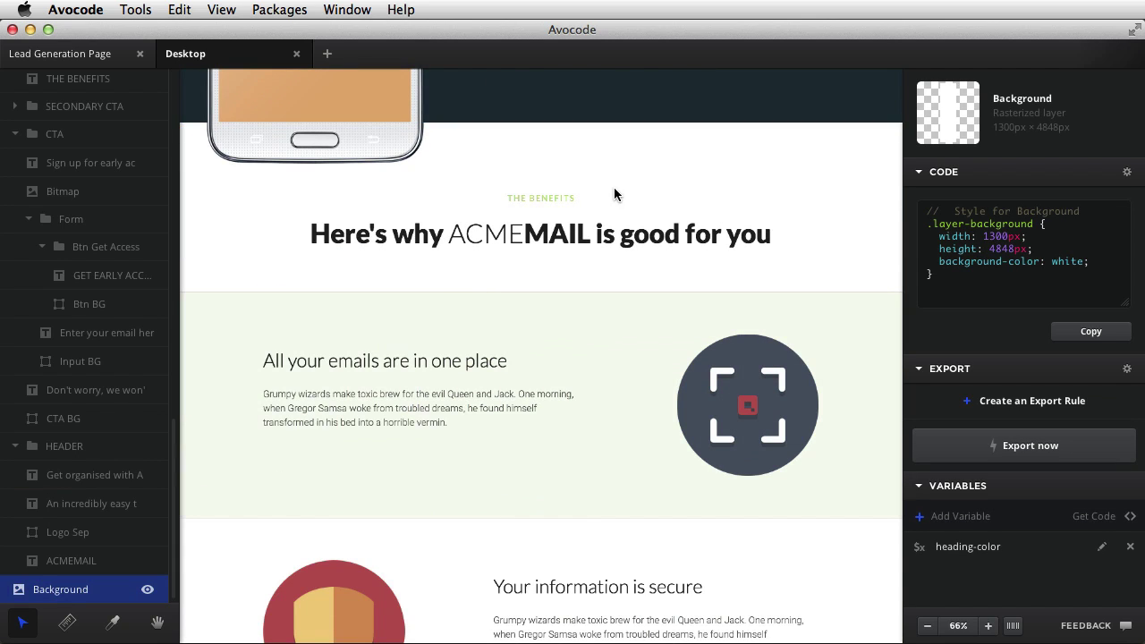
- Replace THE BENEFITS label's #bdd684 colour with a new colour variable named small-heading-color
click(537, 199)
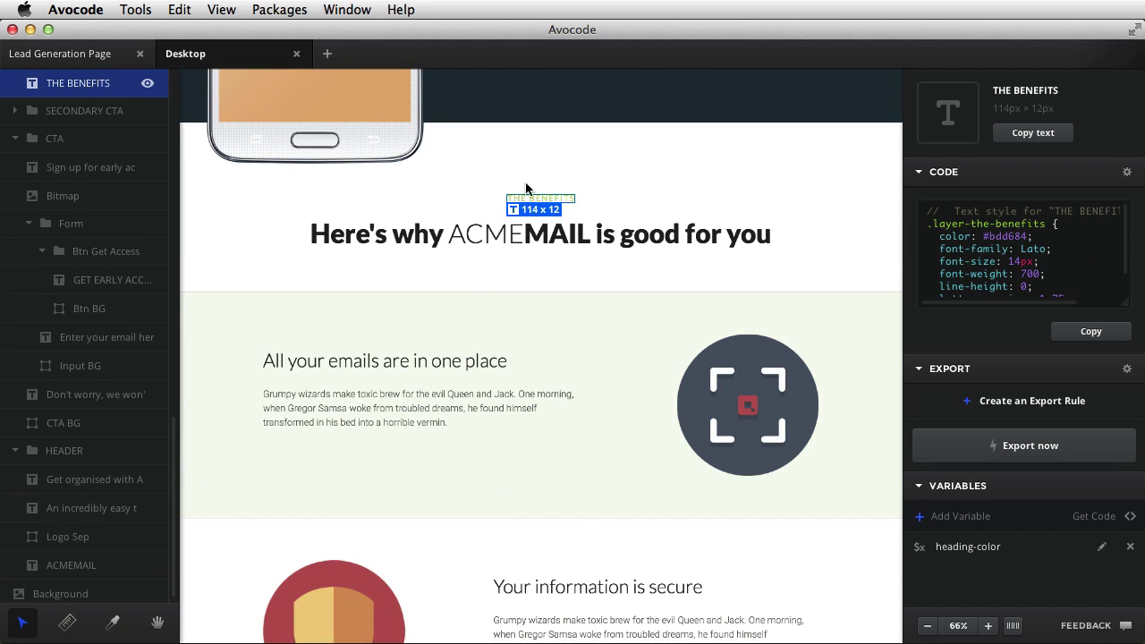
double_click(1011, 236)
click(960, 519)
click(345, 332)
key(ctrl+v)
click(548, 329)
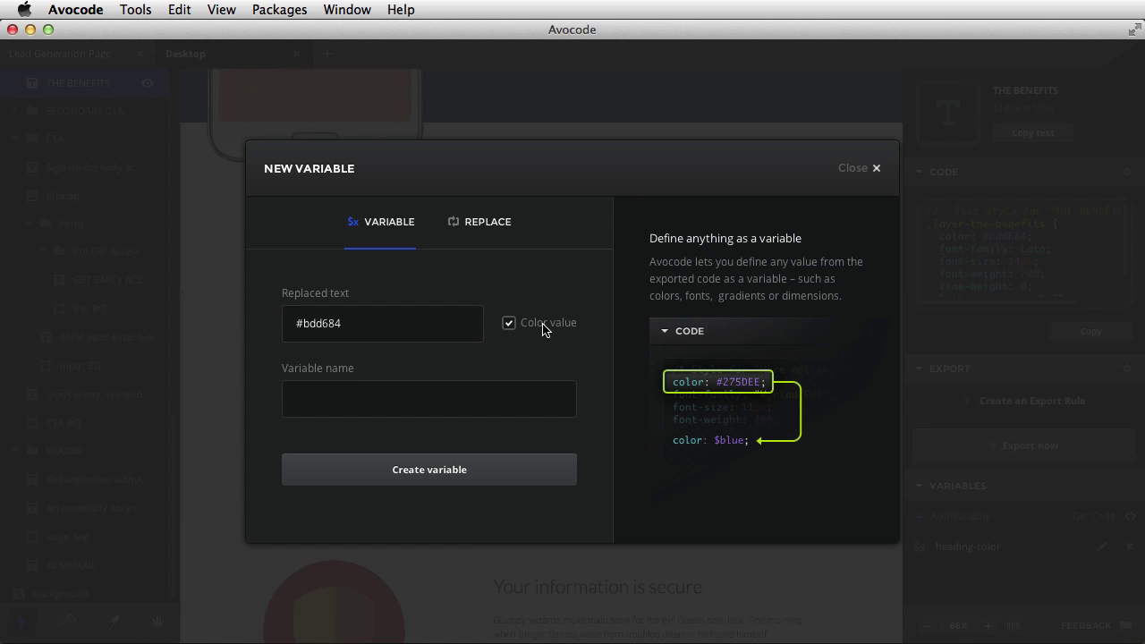
click(447, 408)
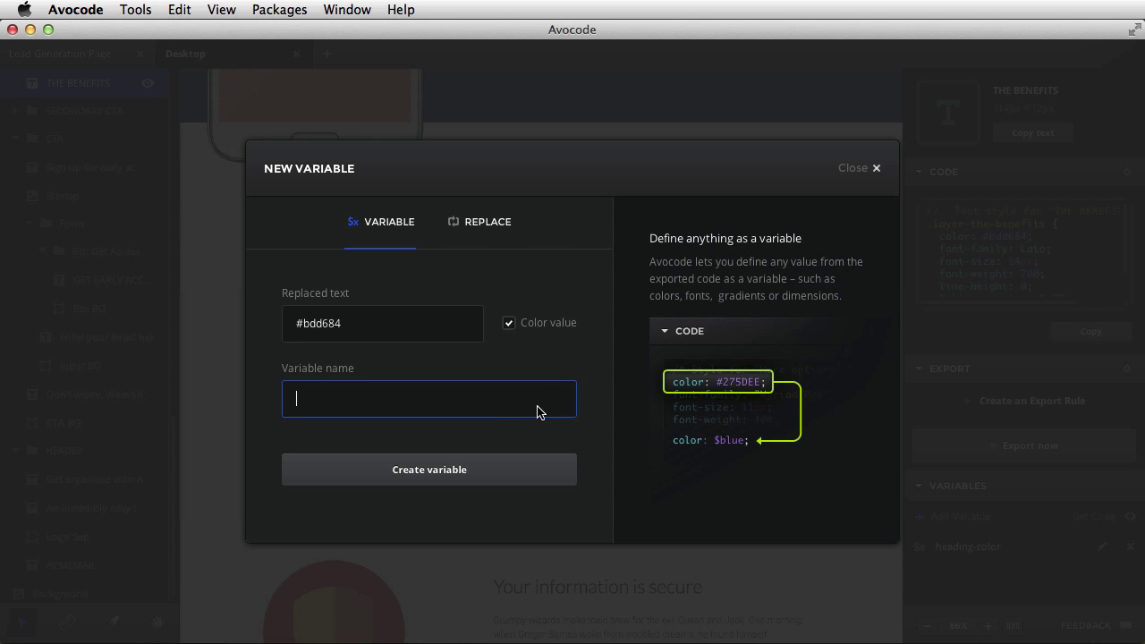
text(small-heading-color)
key(Return)
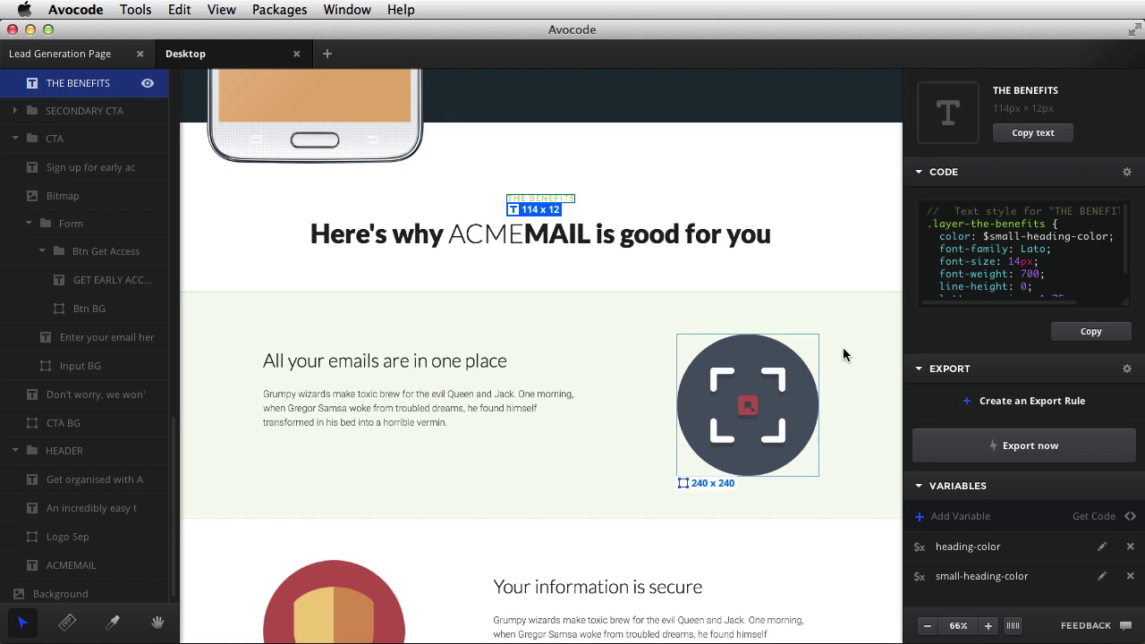
click(966, 519)
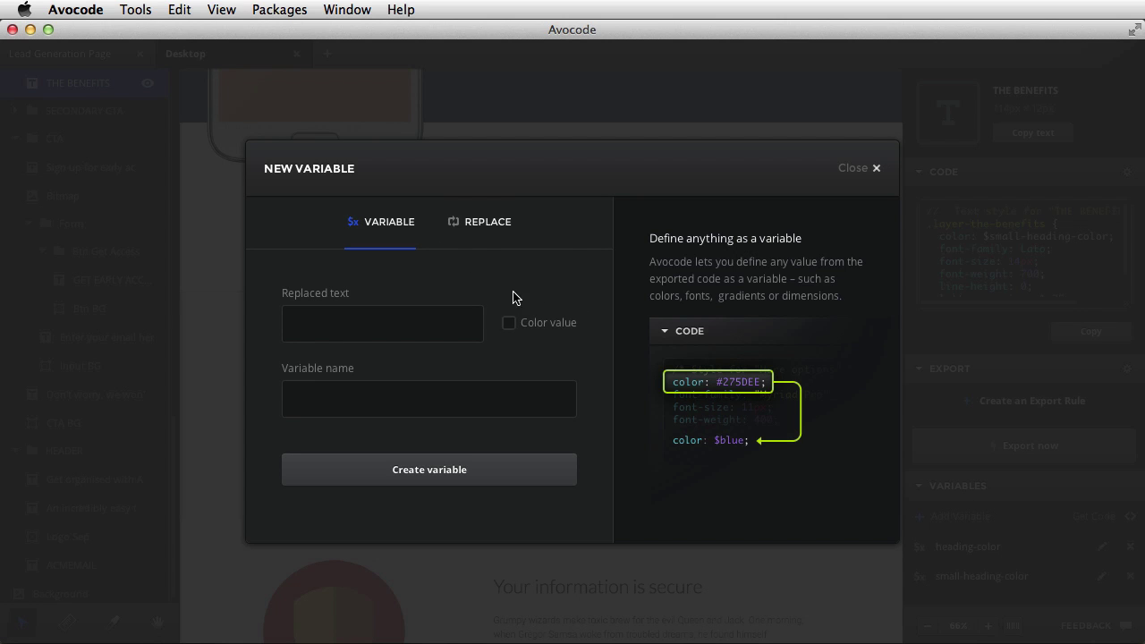
click(496, 231)
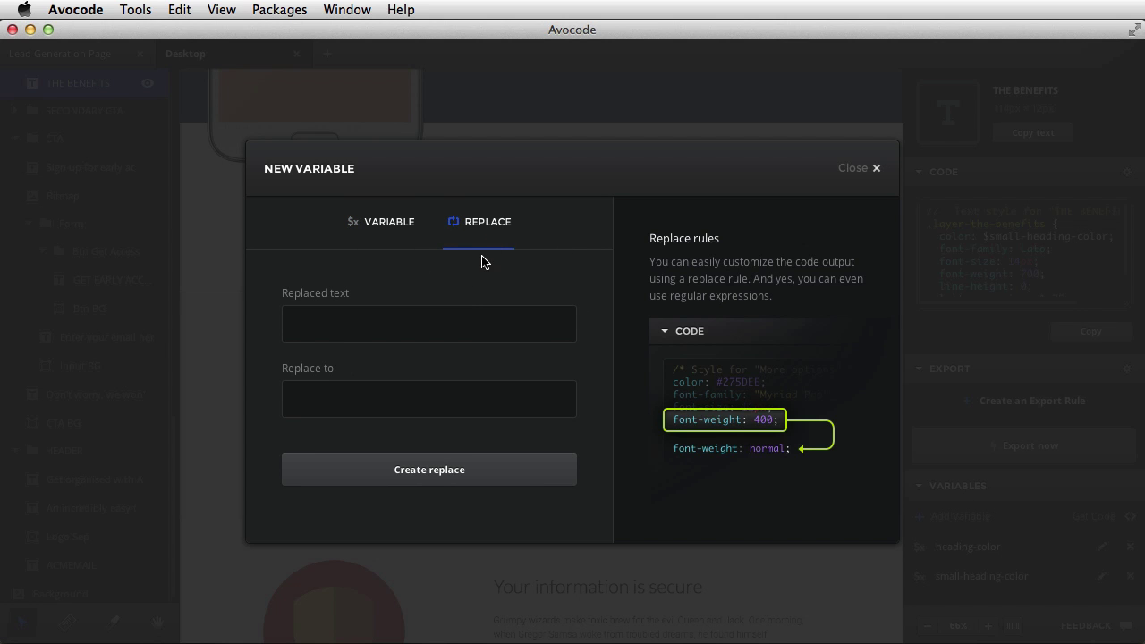
click(349, 326)
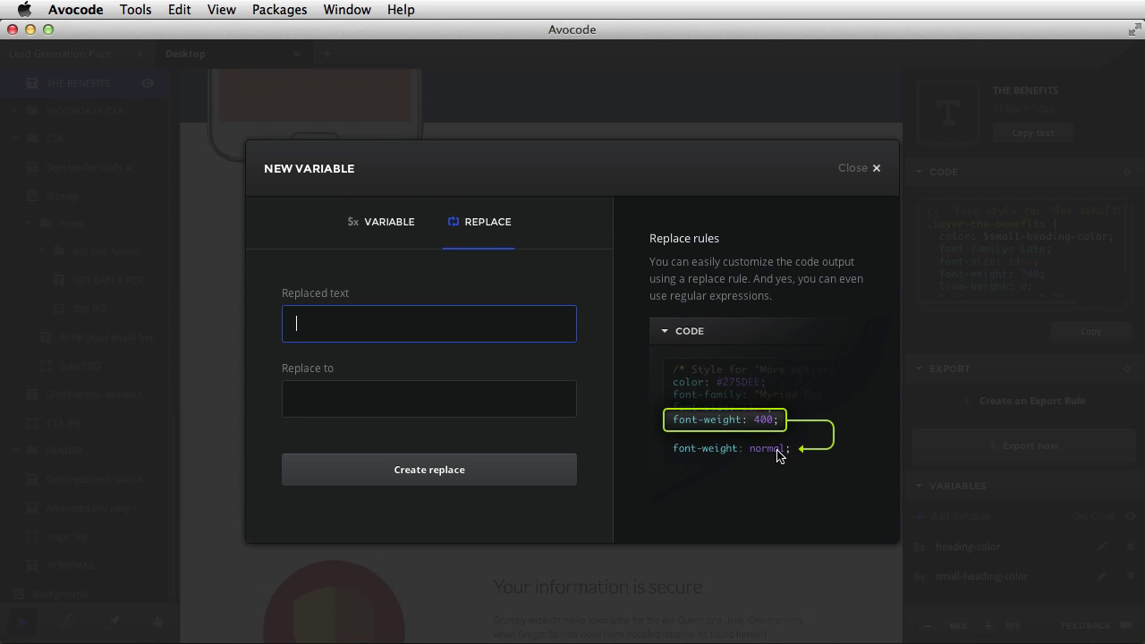
text(font-weight: 700)
key(Tab)
text(font-weight)
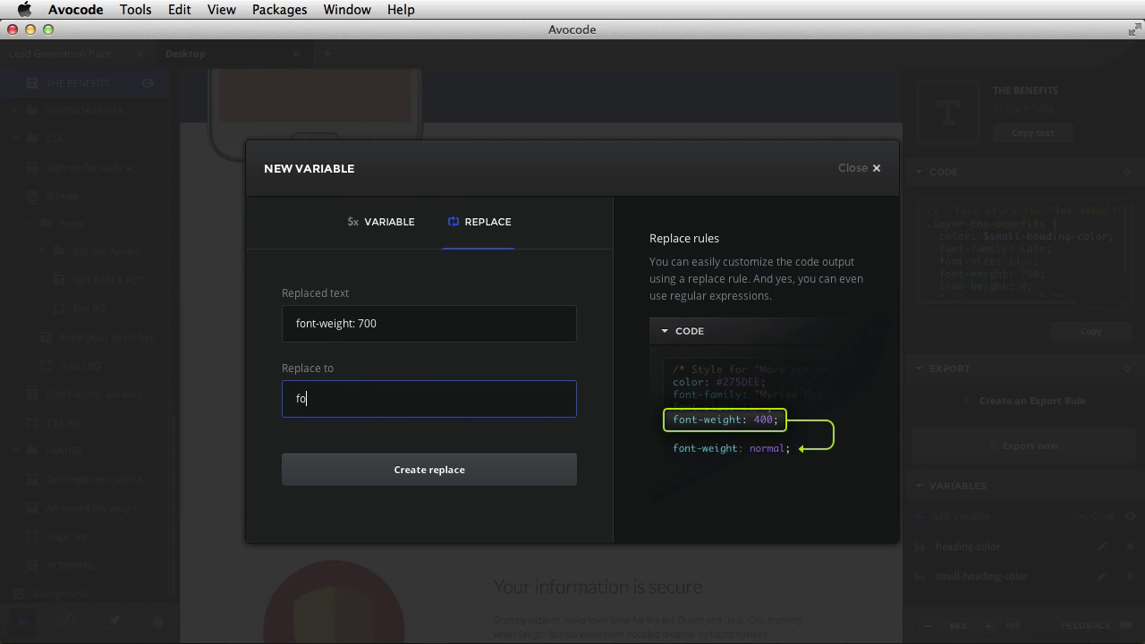
text(: bold)
click(481, 473)
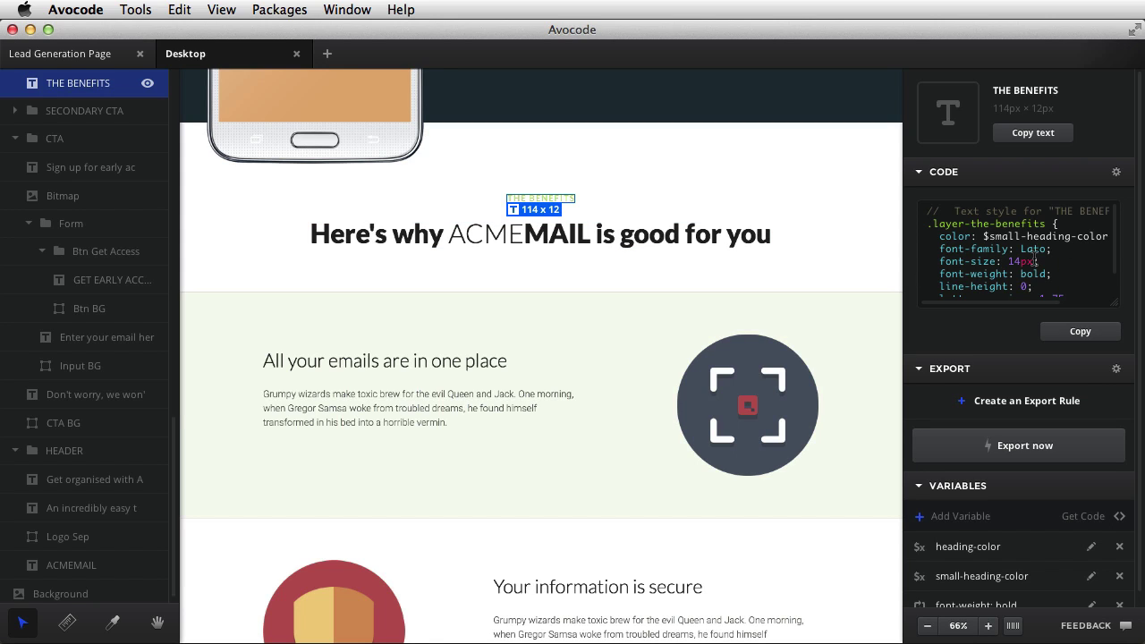
drag(1021, 274, 1046, 273)
click(606, 198)
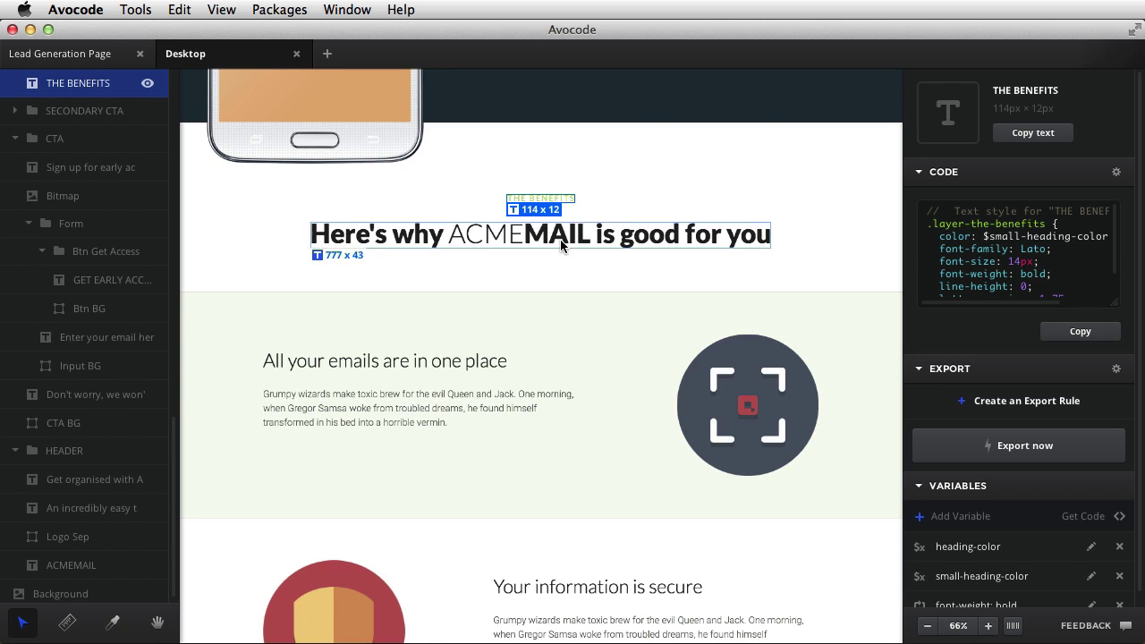
drag(939, 274, 1063, 275)
scroll(1060, 579, down, 1)
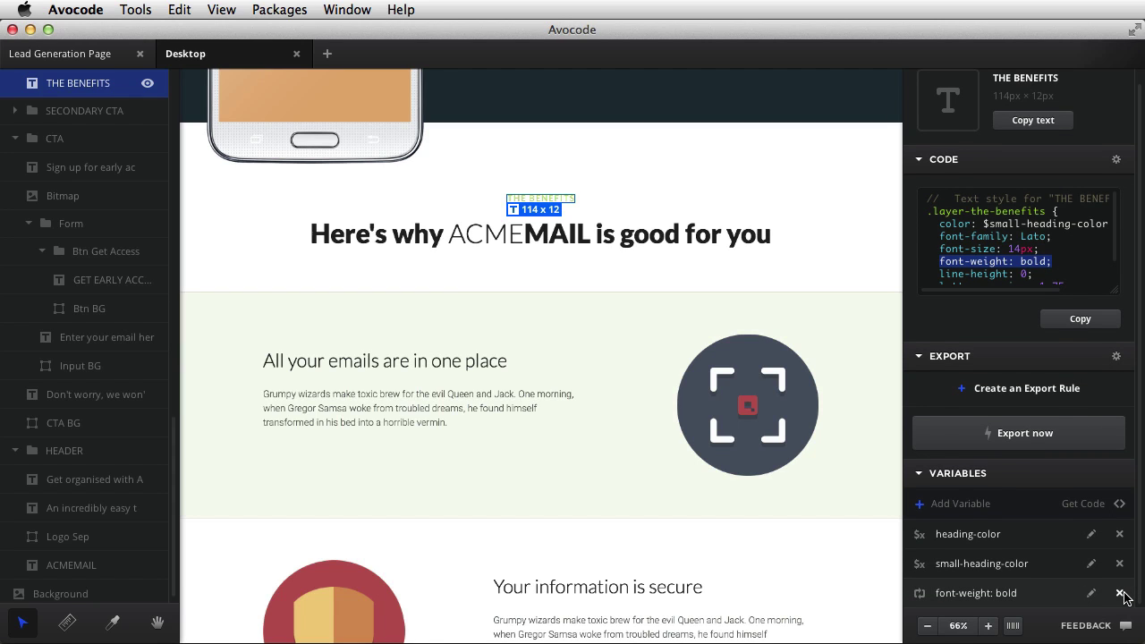
click(1120, 593)
drag(939, 274, 1052, 278)
click(846, 197)
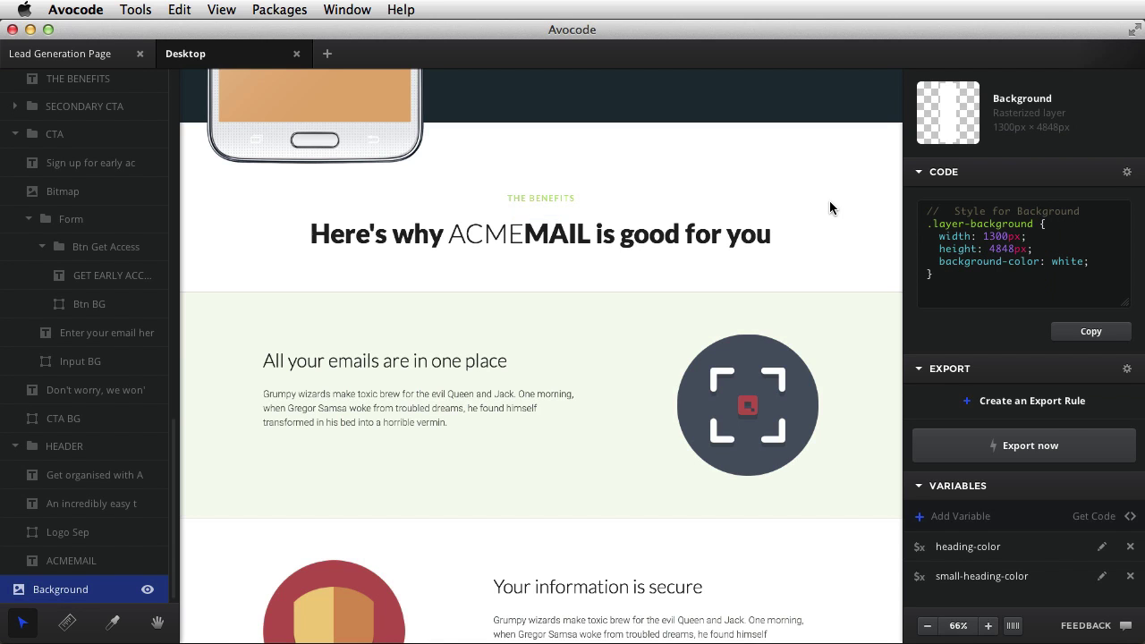
key(Escape)
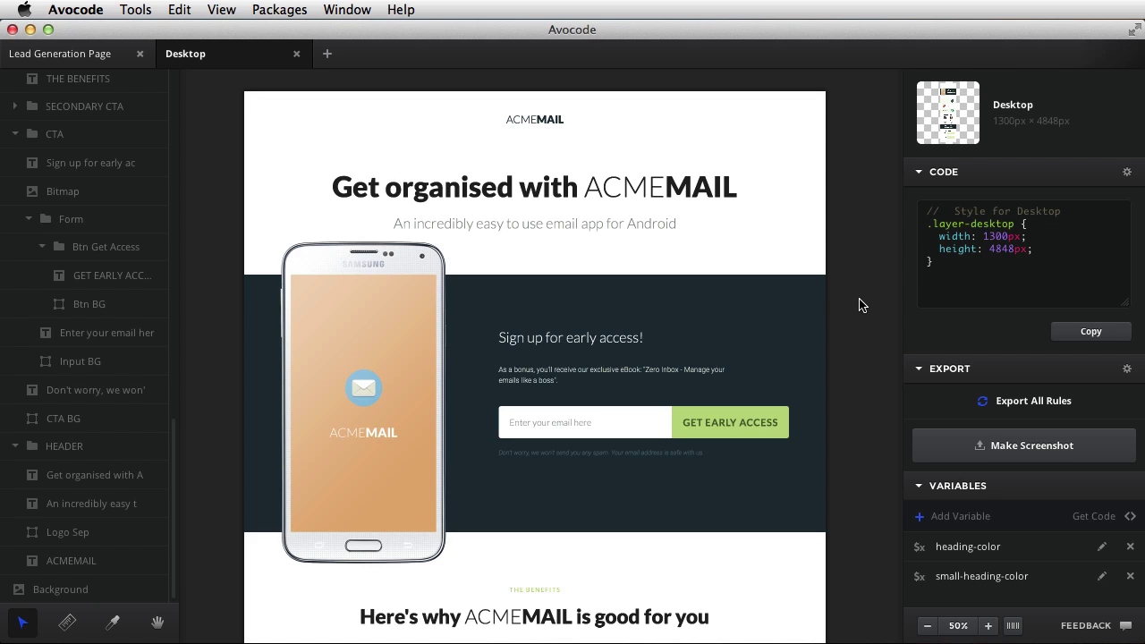
- Quick-export the phone Bitmap layer as bitmap.png at 1x, overwriting the existing file
click(376, 355)
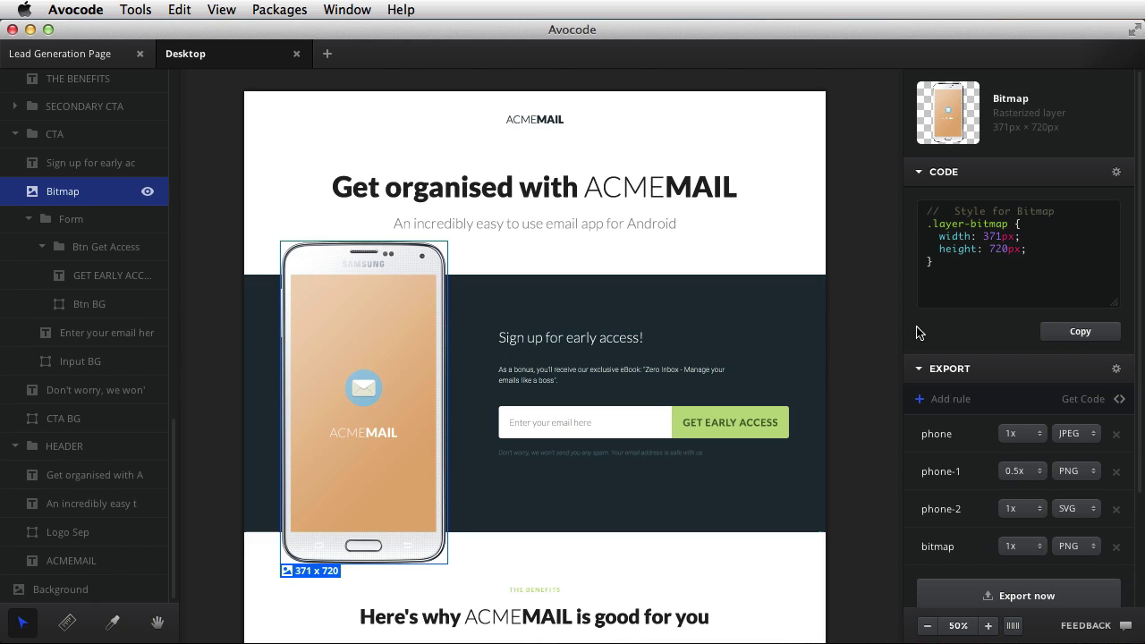
key(super+e)
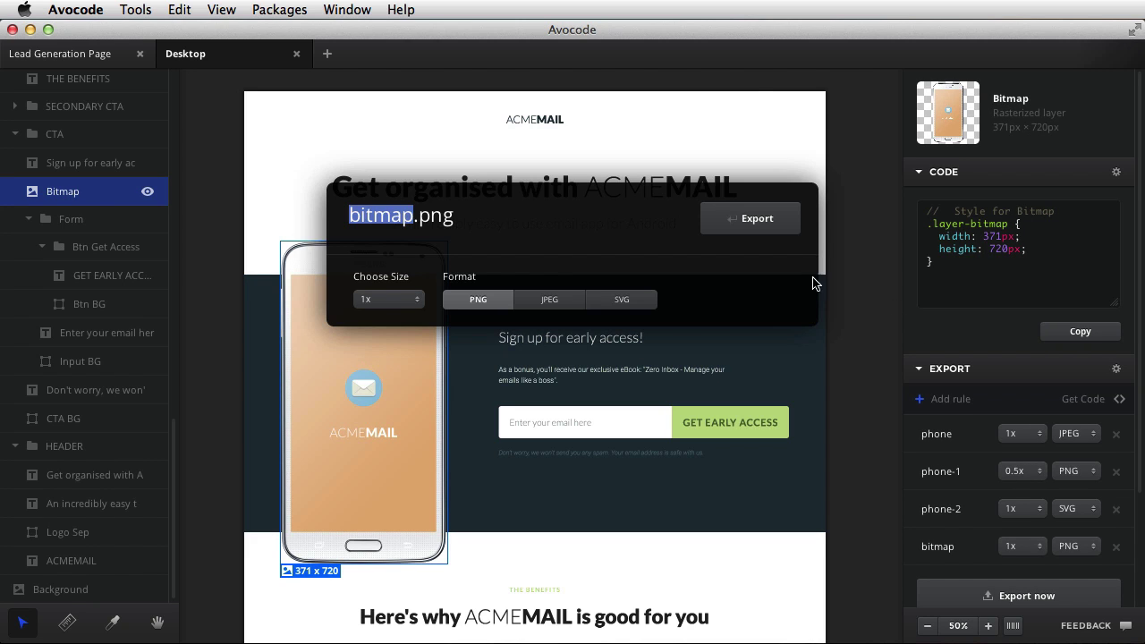
click(760, 219)
click(706, 130)
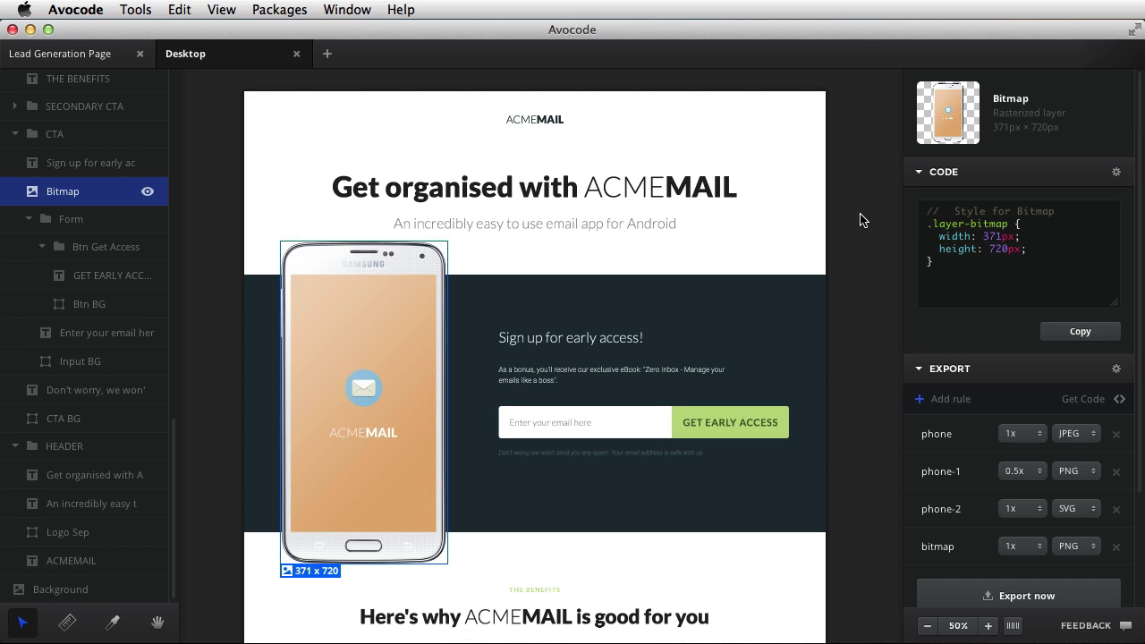
click(1117, 175)
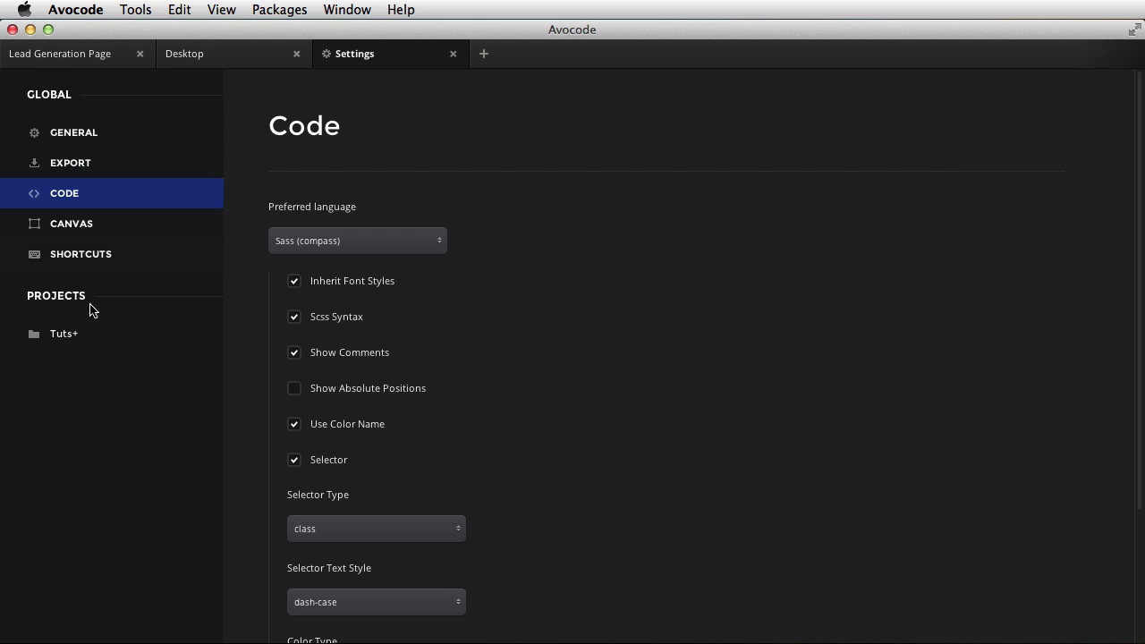
click(69, 342)
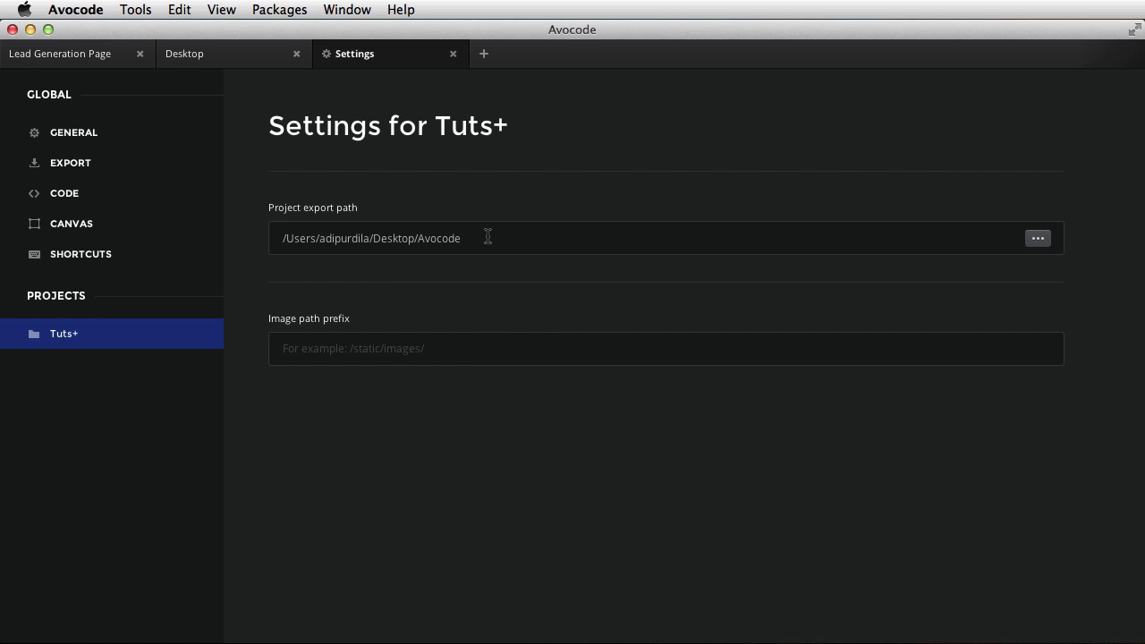
click(454, 249)
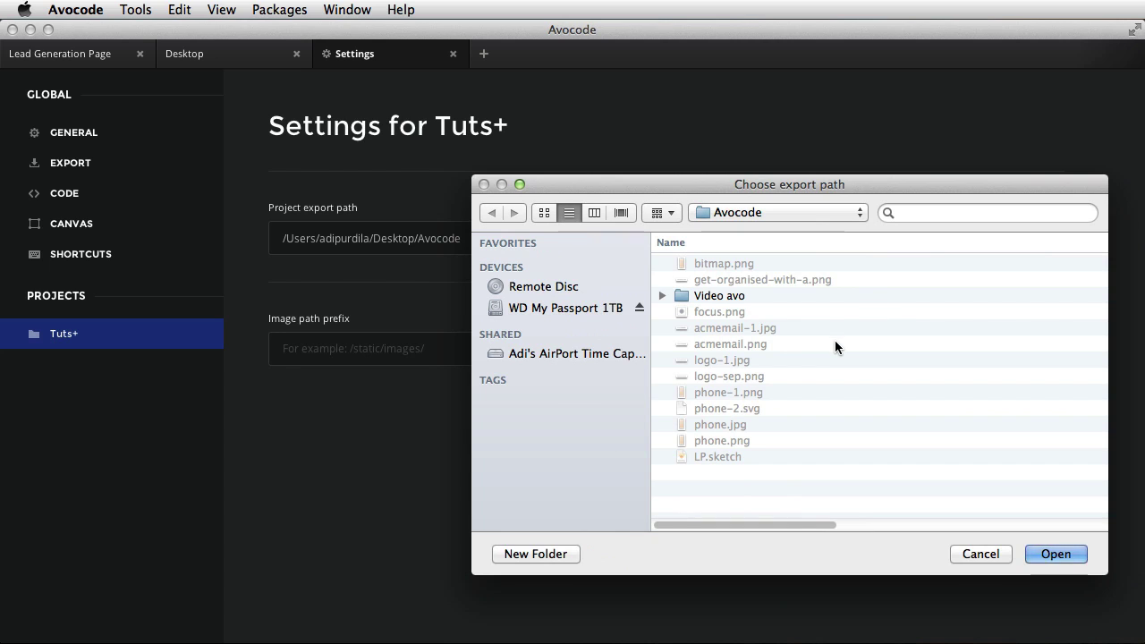
key(Return)
click(453, 55)
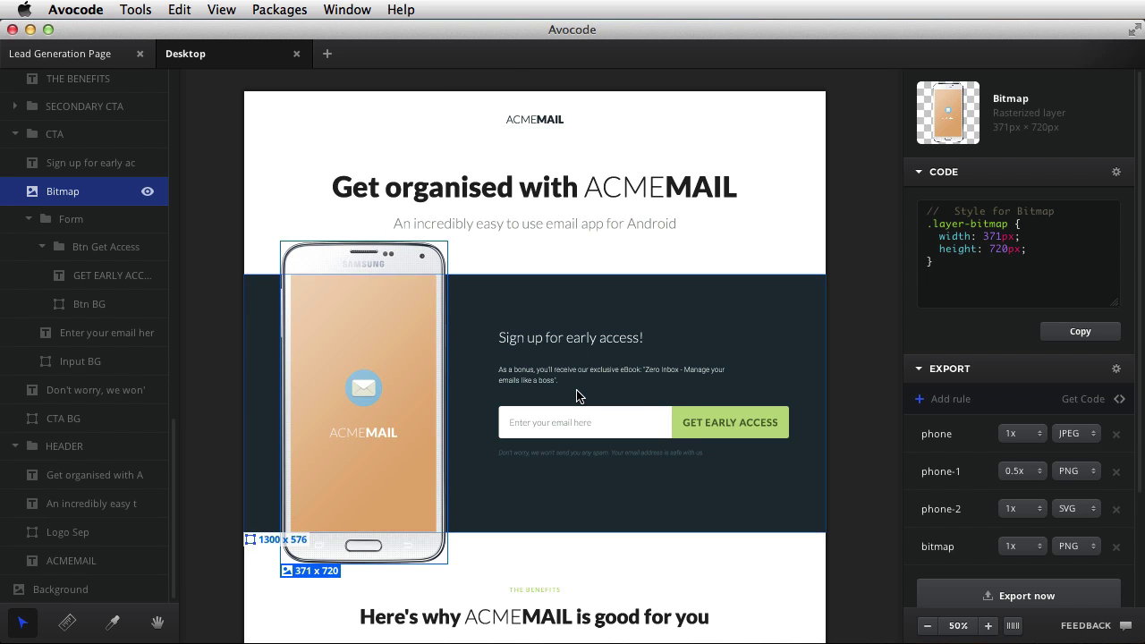
click(1105, 403)
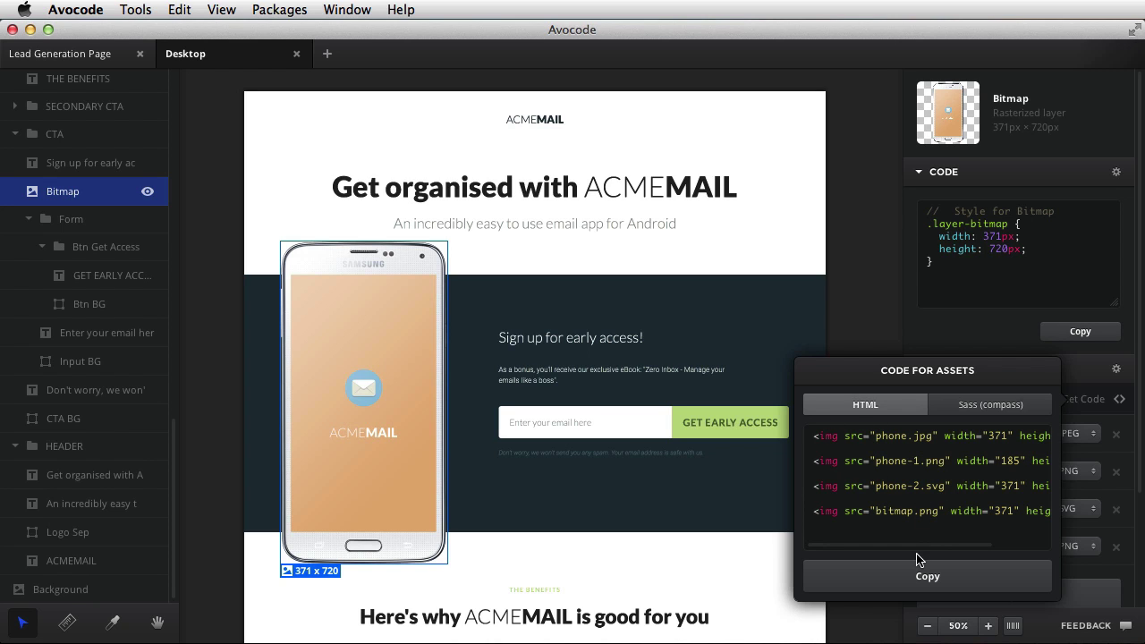
click(996, 410)
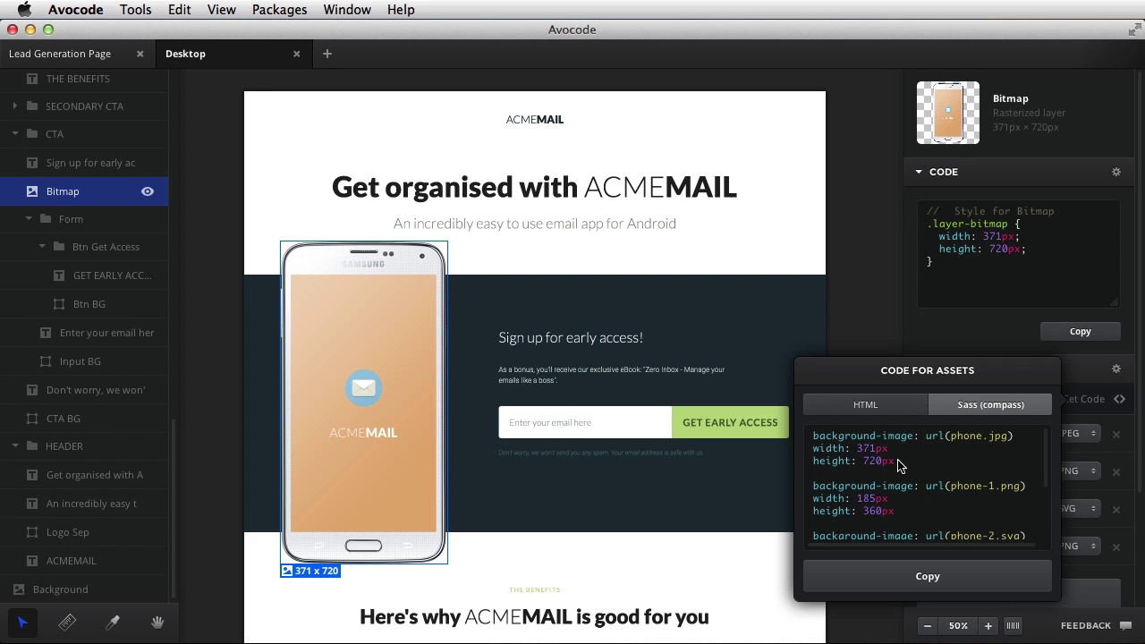
click(924, 408)
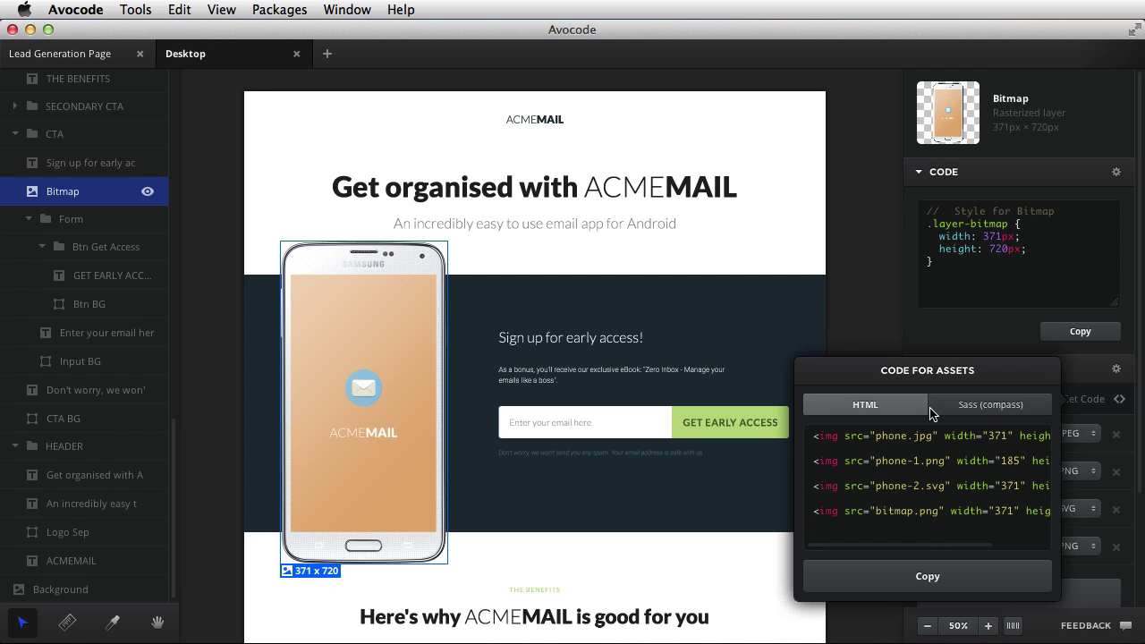
click(1117, 370)
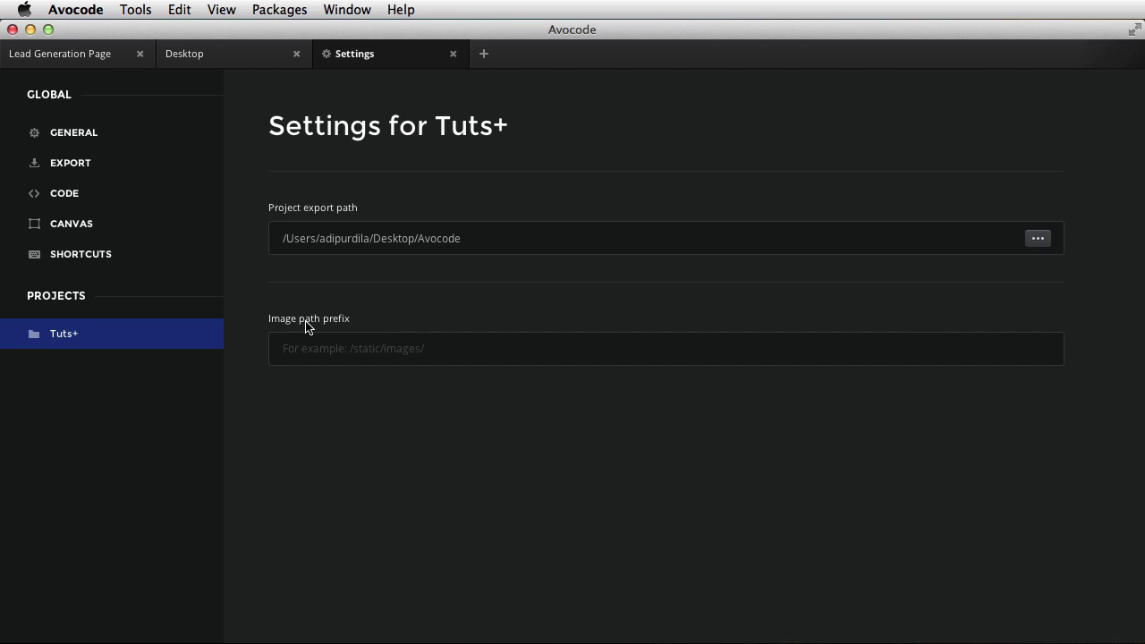
- Set the image path prefix to /img/, then check the asset code in HTML and Sass
click(341, 355)
text(/img/)
click(453, 55)
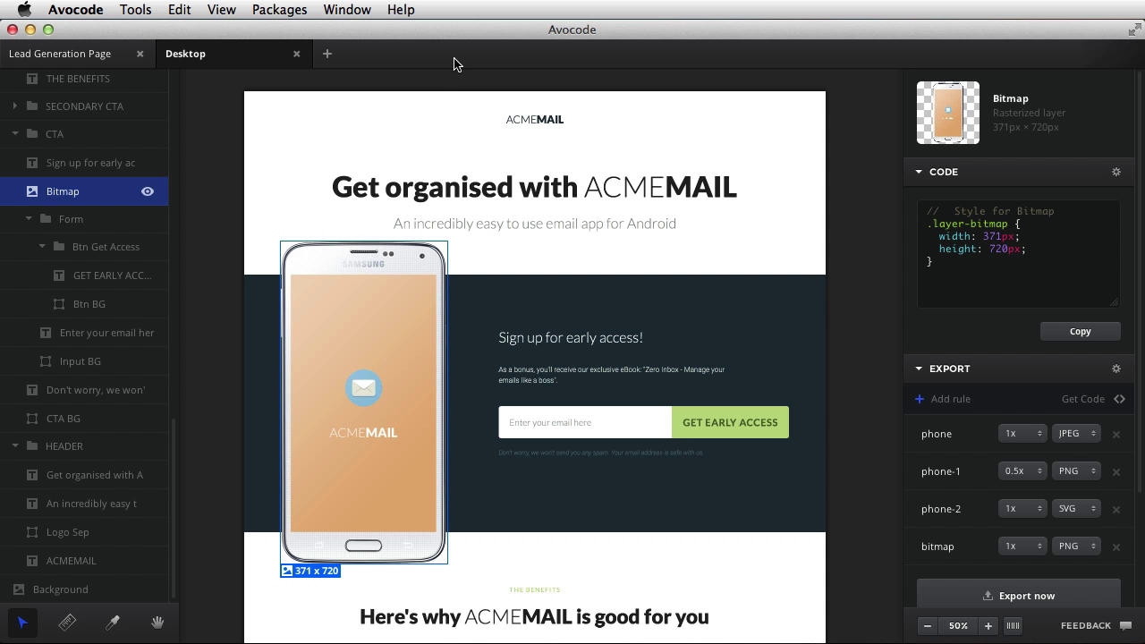
click(1080, 402)
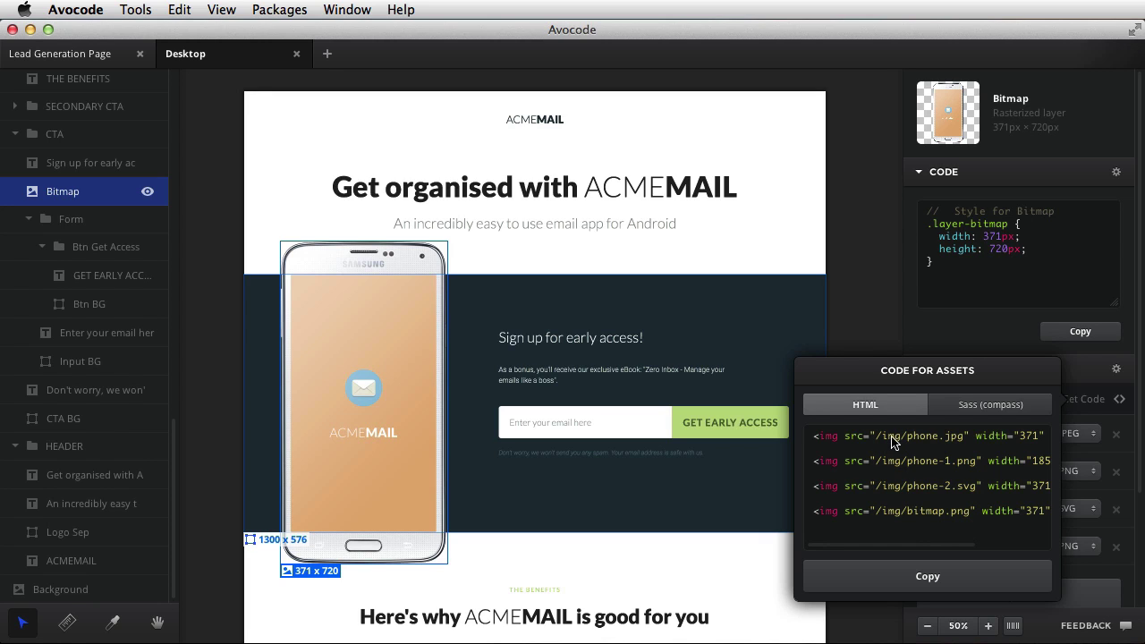
click(990, 404)
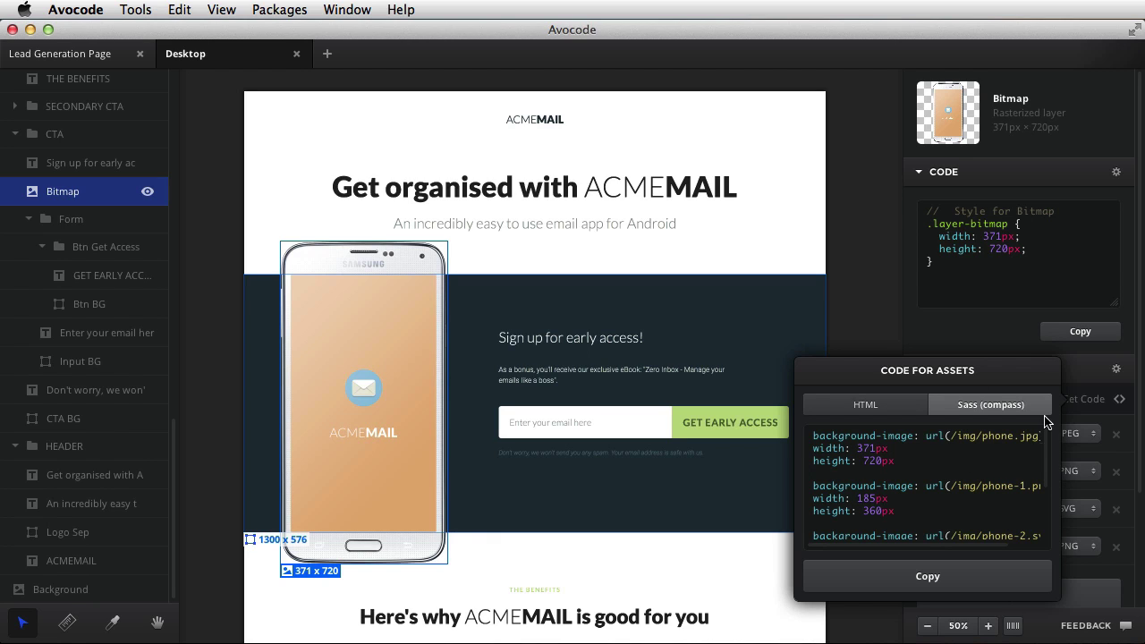
click(1112, 403)
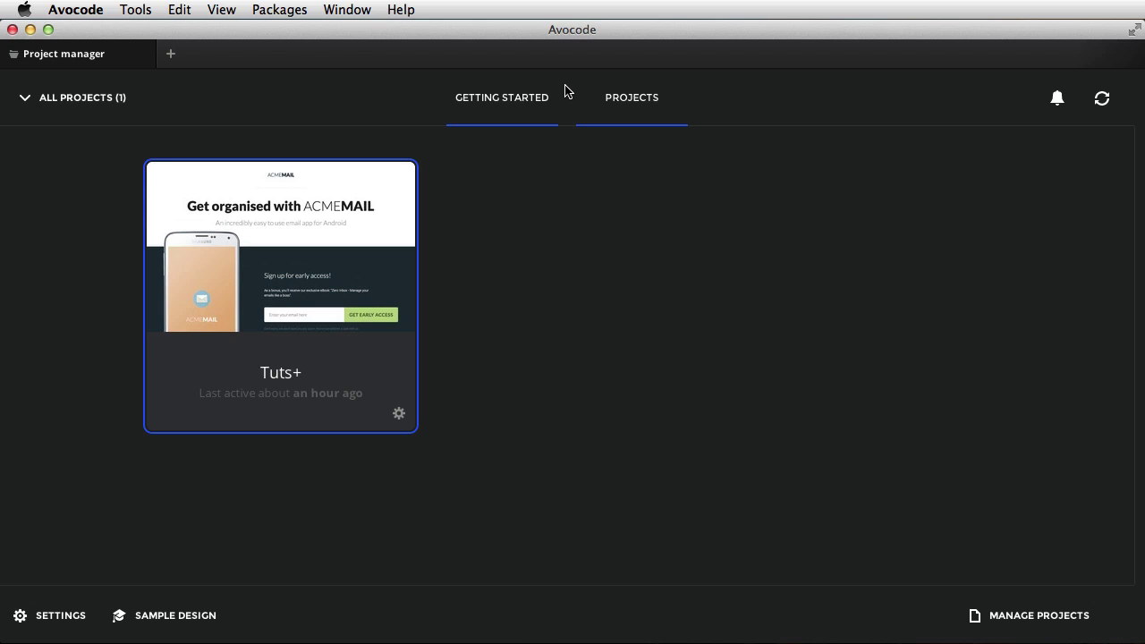
- Open the Tuts+ project's Assets design in a new tab
key(super+t)
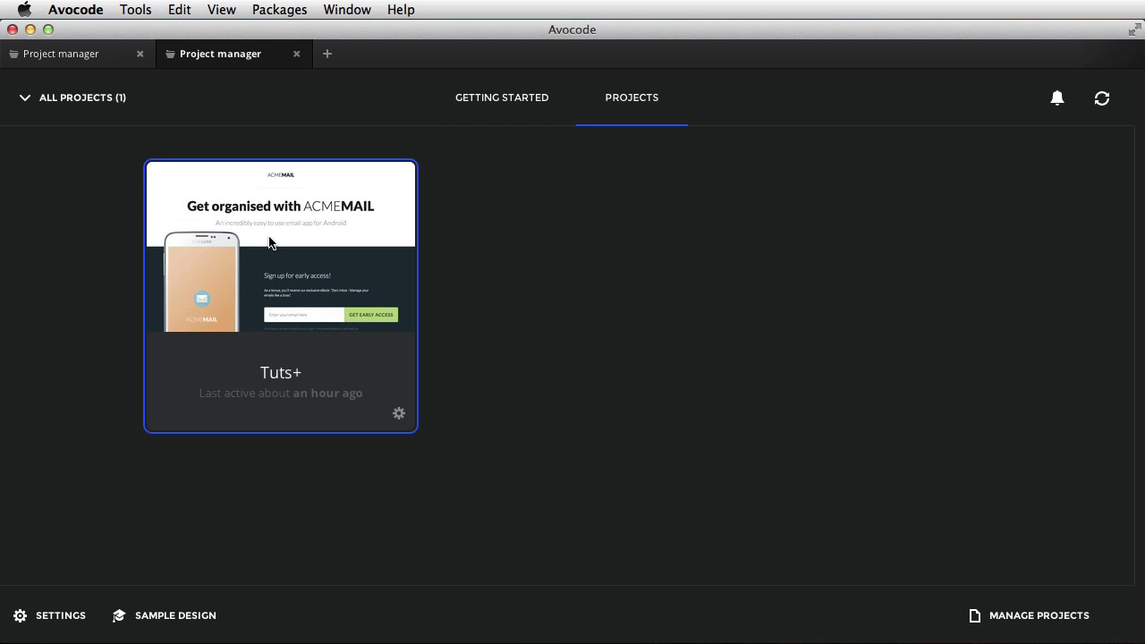
click(326, 259)
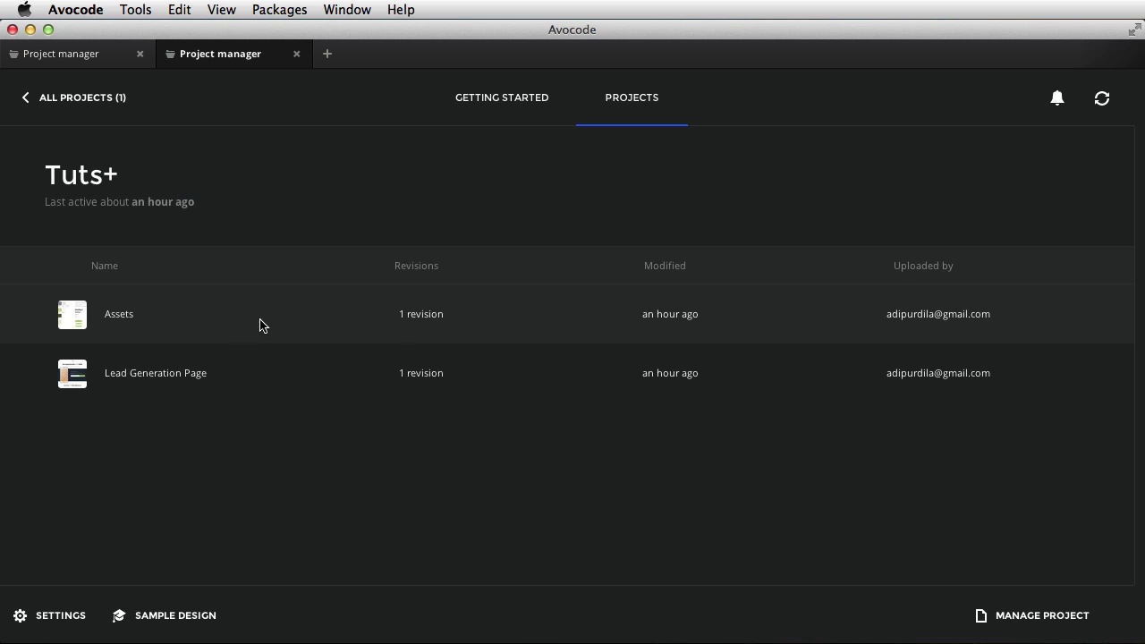
click(230, 317)
double_click(230, 316)
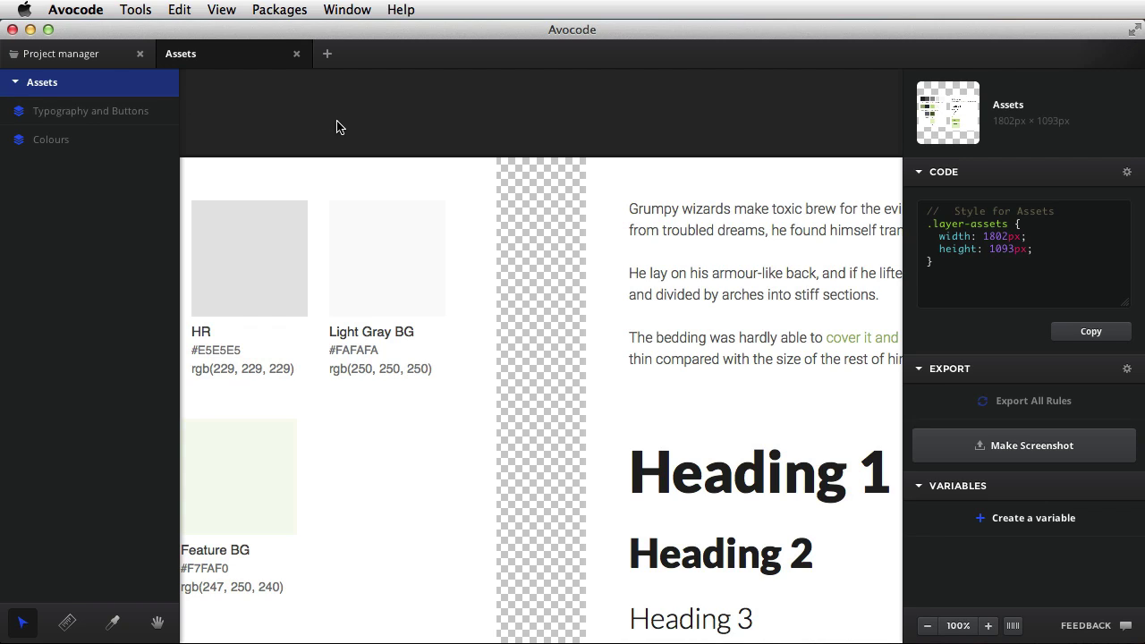
- Open the Lead Generation Page design in another tab, then switch back to Assets
key(super+t)
double_click(179, 374)
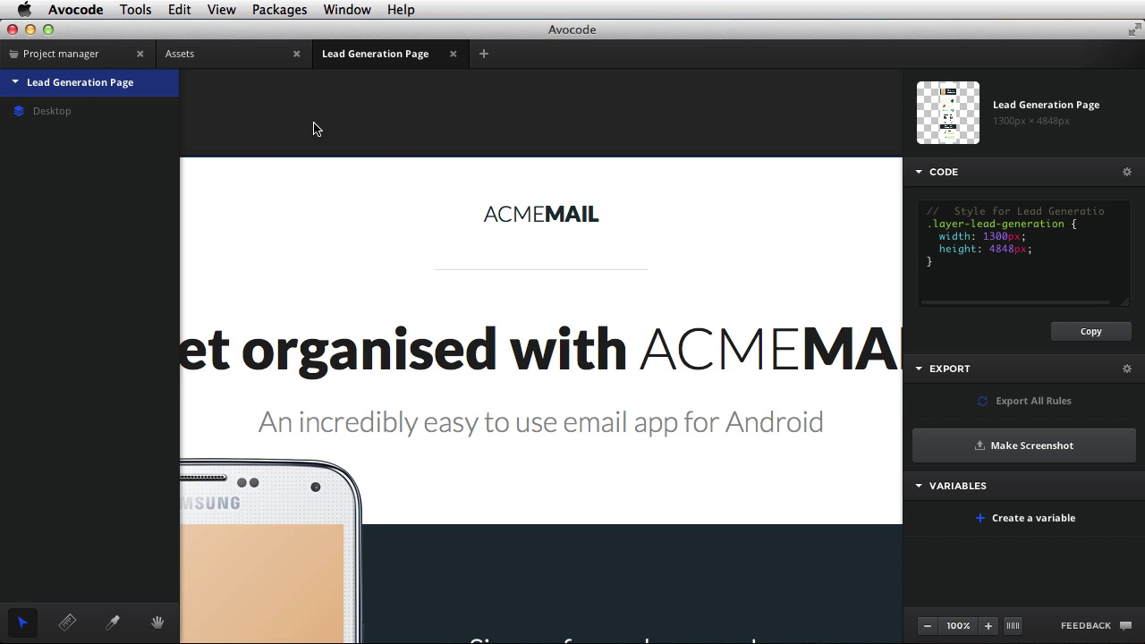
click(268, 59)
click(403, 64)
click(240, 65)
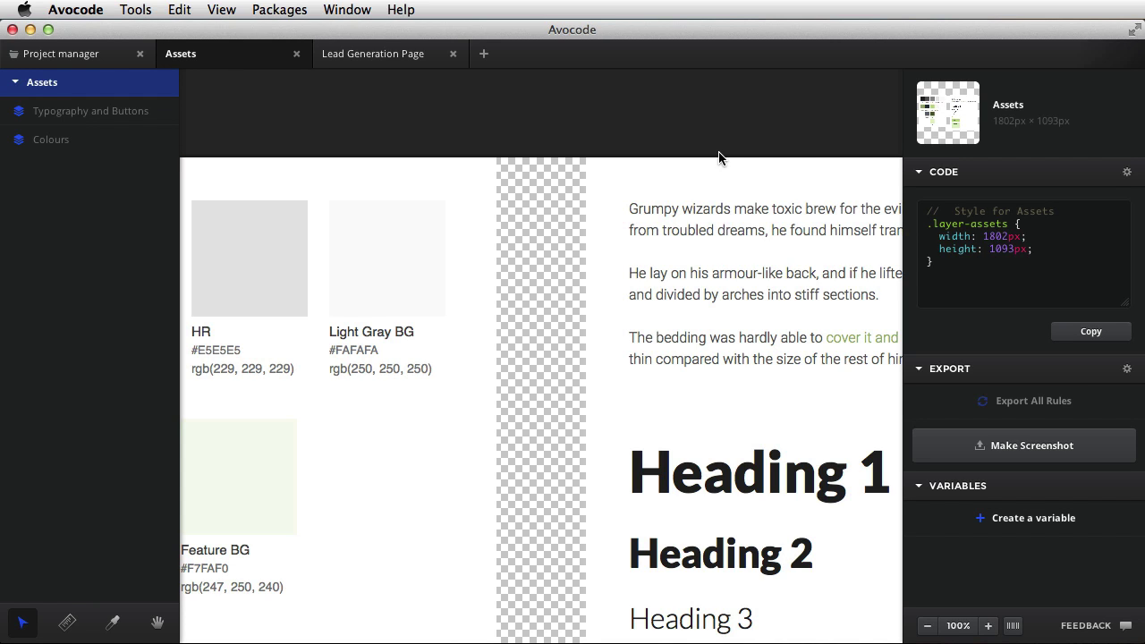
key(super+comma)
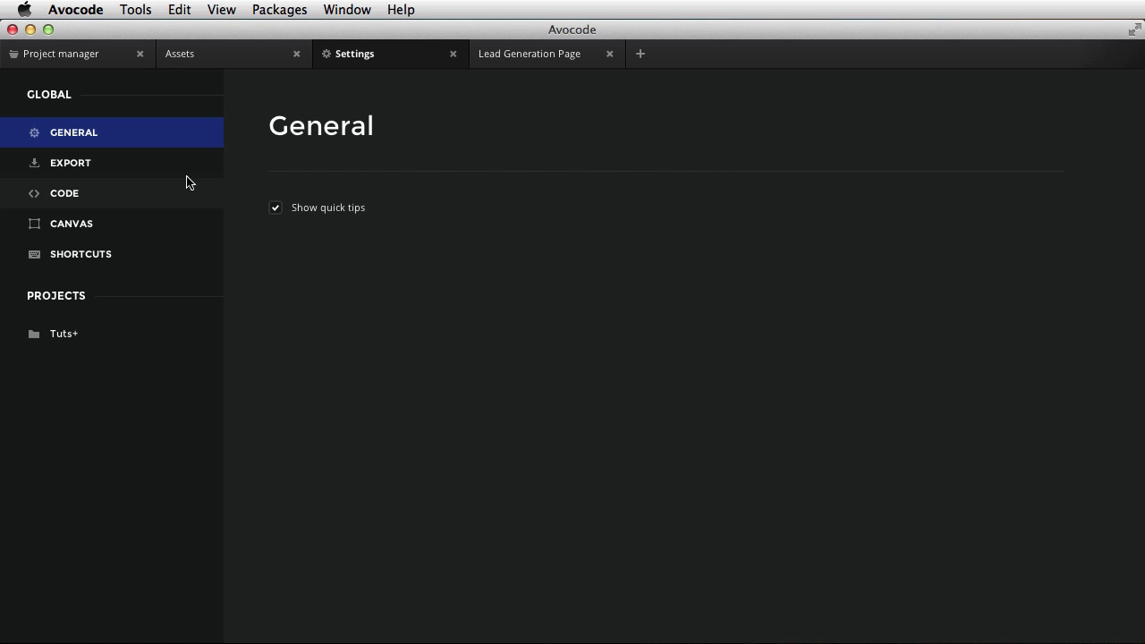
- Browse the Export, Code and Canvas settings, then scroll through the Shortcuts list
click(138, 164)
click(125, 193)
click(211, 133)
click(112, 172)
click(100, 197)
click(109, 226)
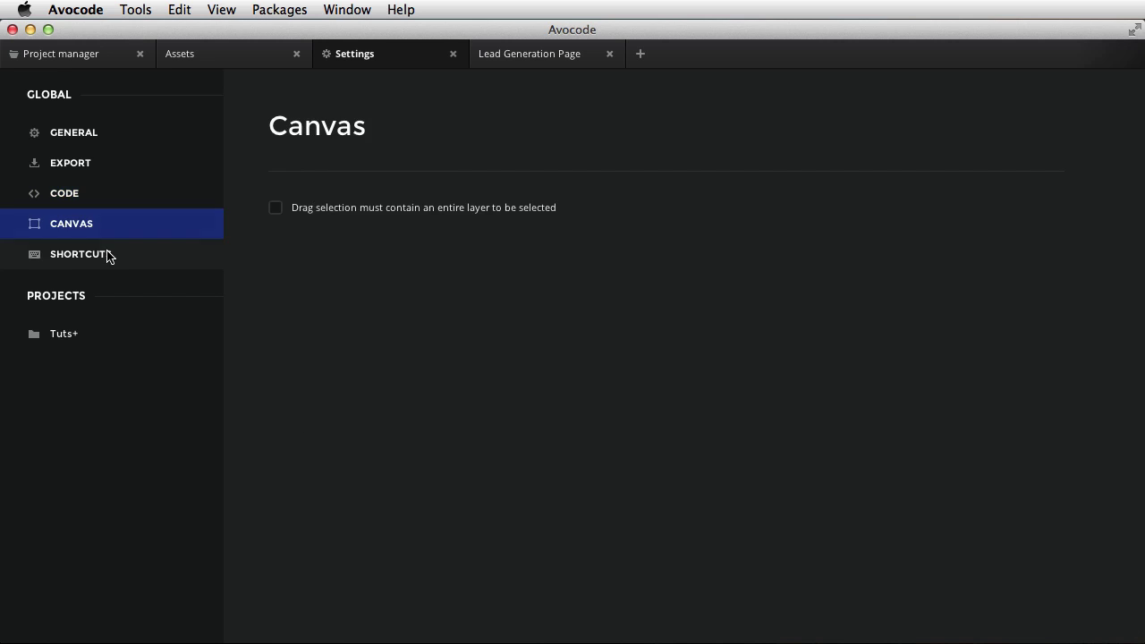
click(110, 256)
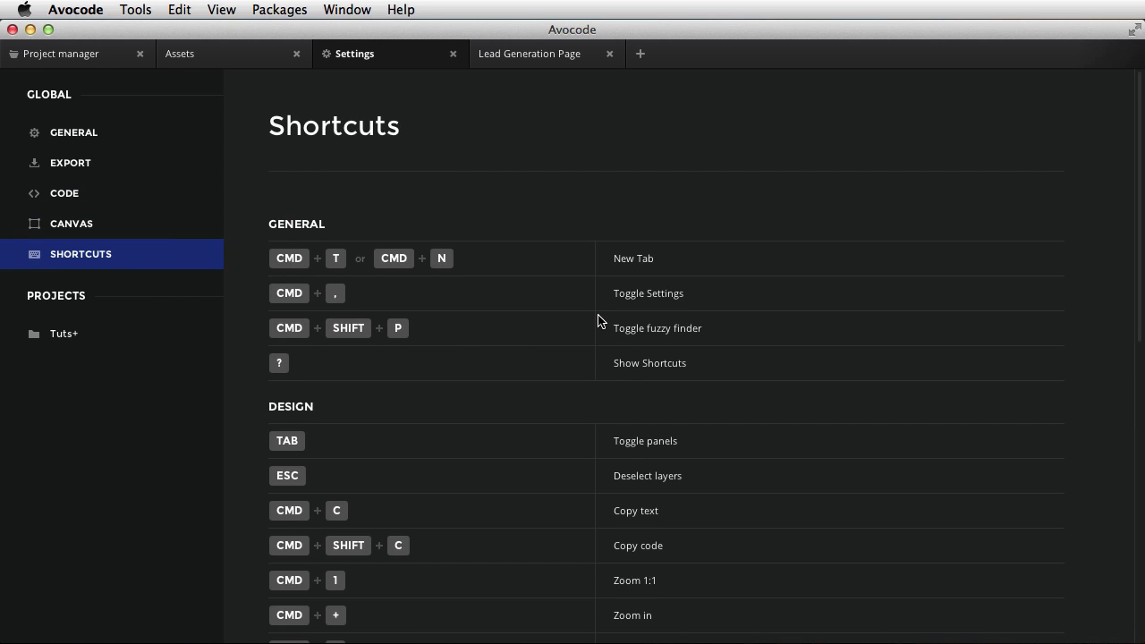
scroll(600, 321, down, 10)
scroll(626, 349, down, 1)
scroll(651, 362, up, 11)
- Filter the command finder by 'copy' to review the copy commands, then return to Lead Generation Page
key(super+shift+p)
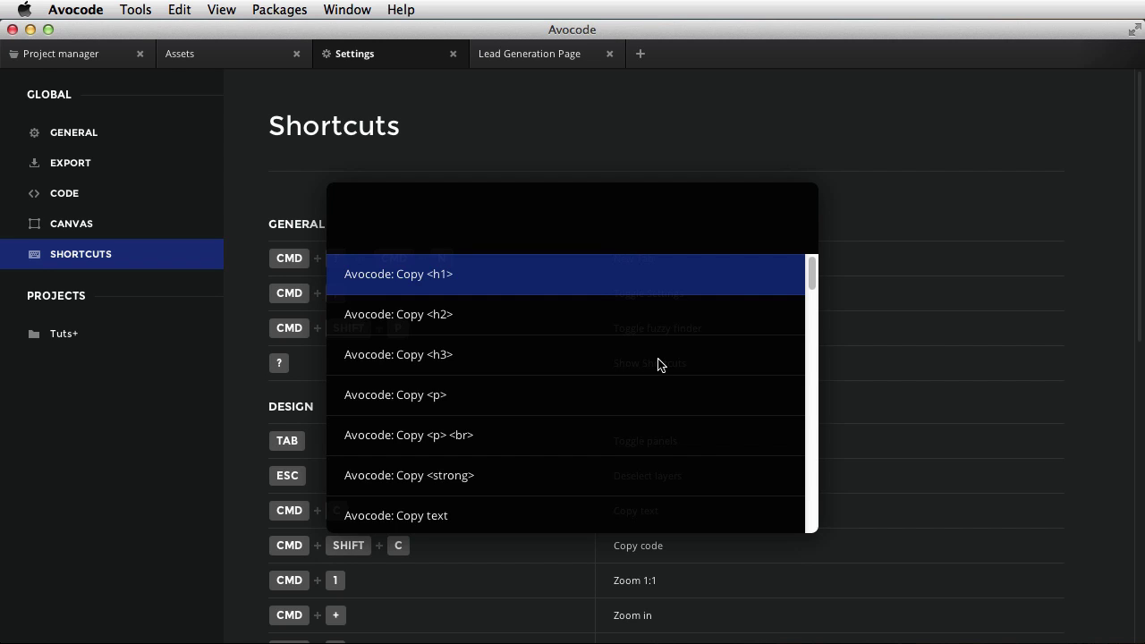
scroll(658, 364, down, 8)
scroll(654, 368, up, 8)
text(copy)
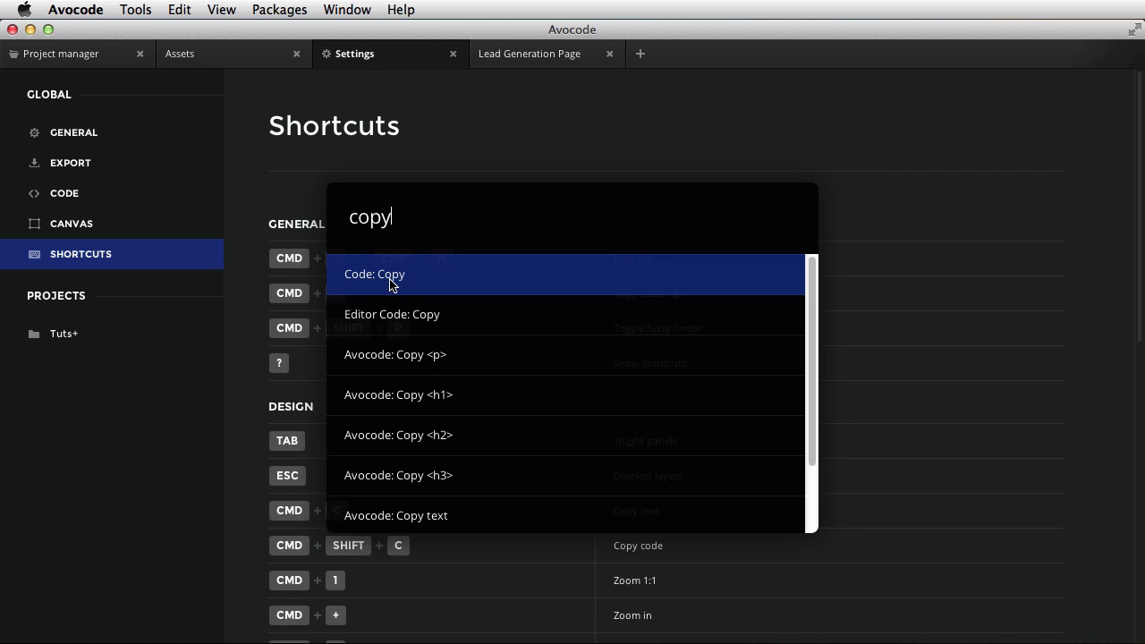
scroll(459, 326, down, 2)
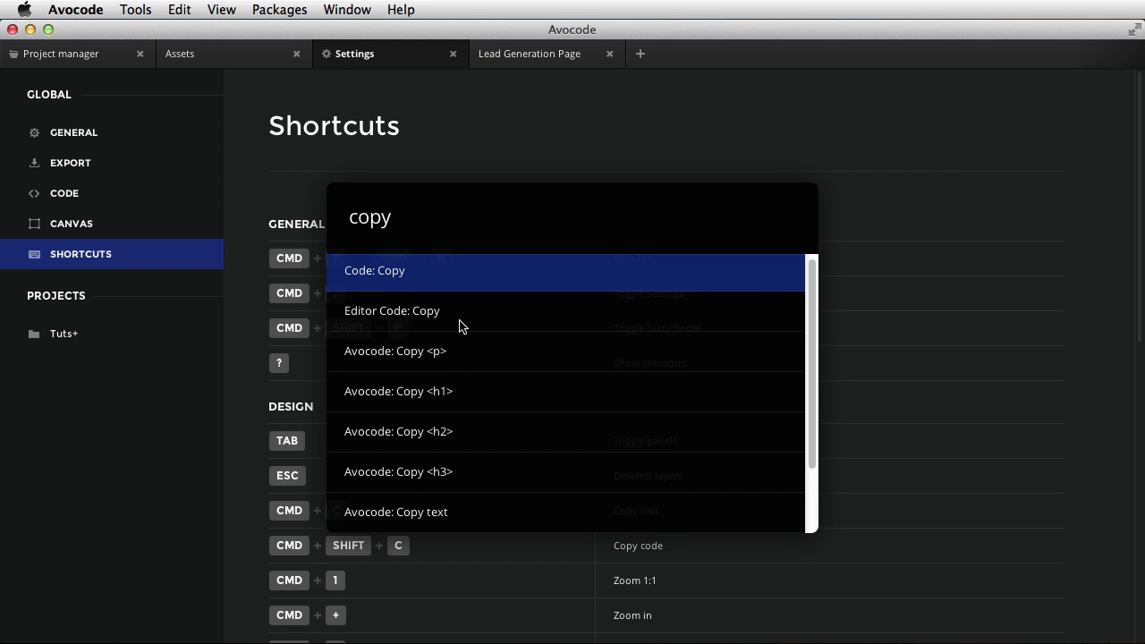
scroll(461, 326, up, 2)
scroll(460, 378, down, 2)
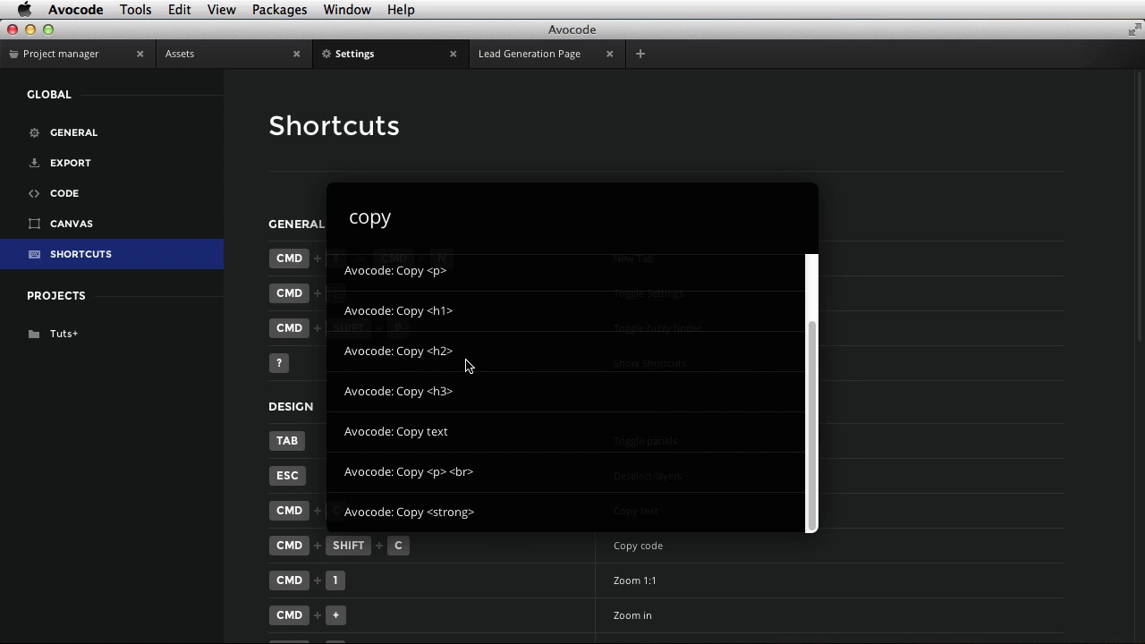
click(498, 126)
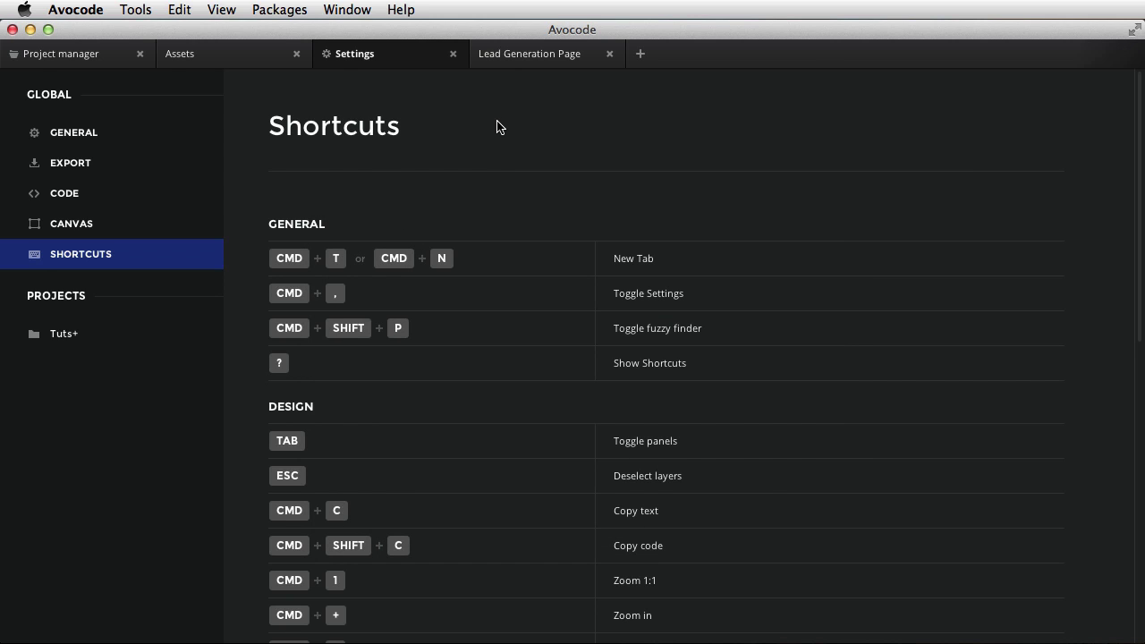
click(529, 62)
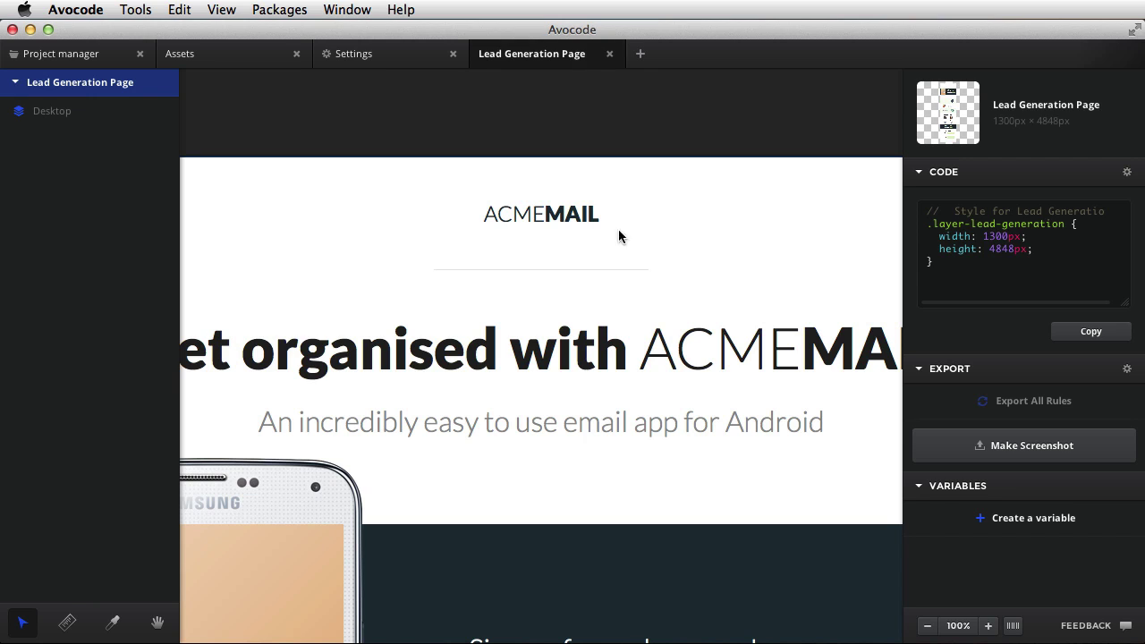
- Open the Desktop artboard in its own tab
key(super+minus)
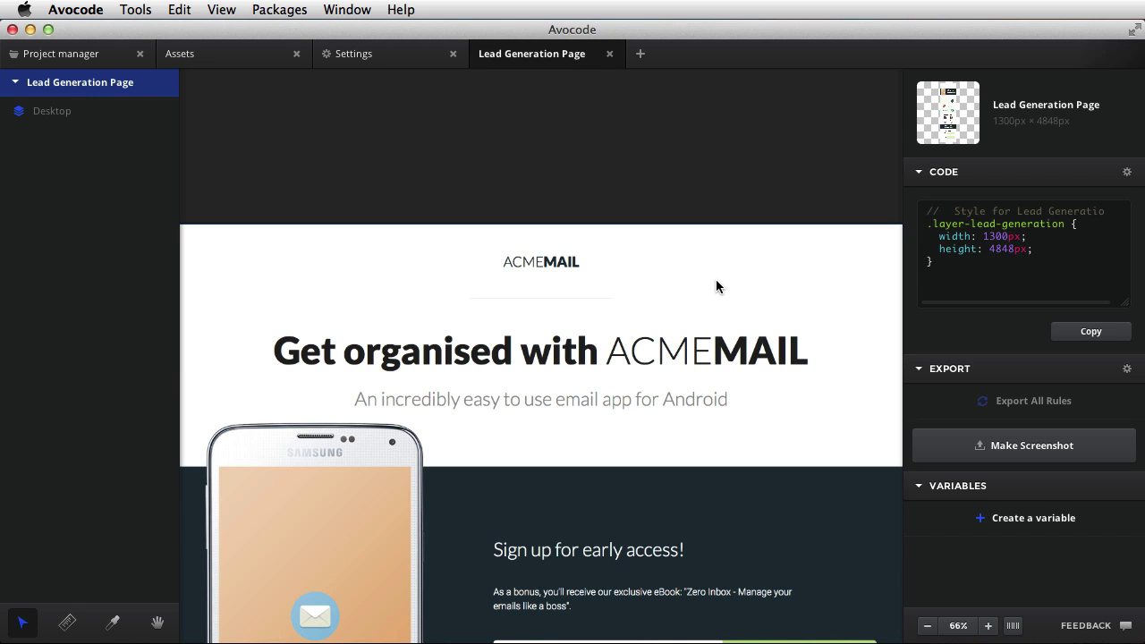
click(644, 348)
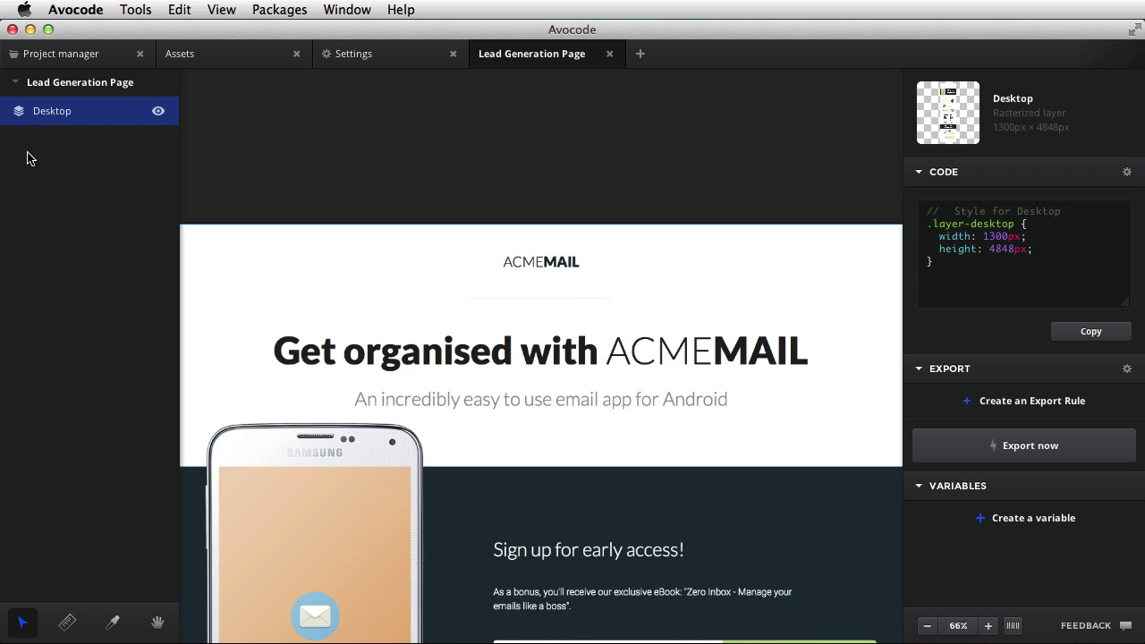
double_click(62, 110)
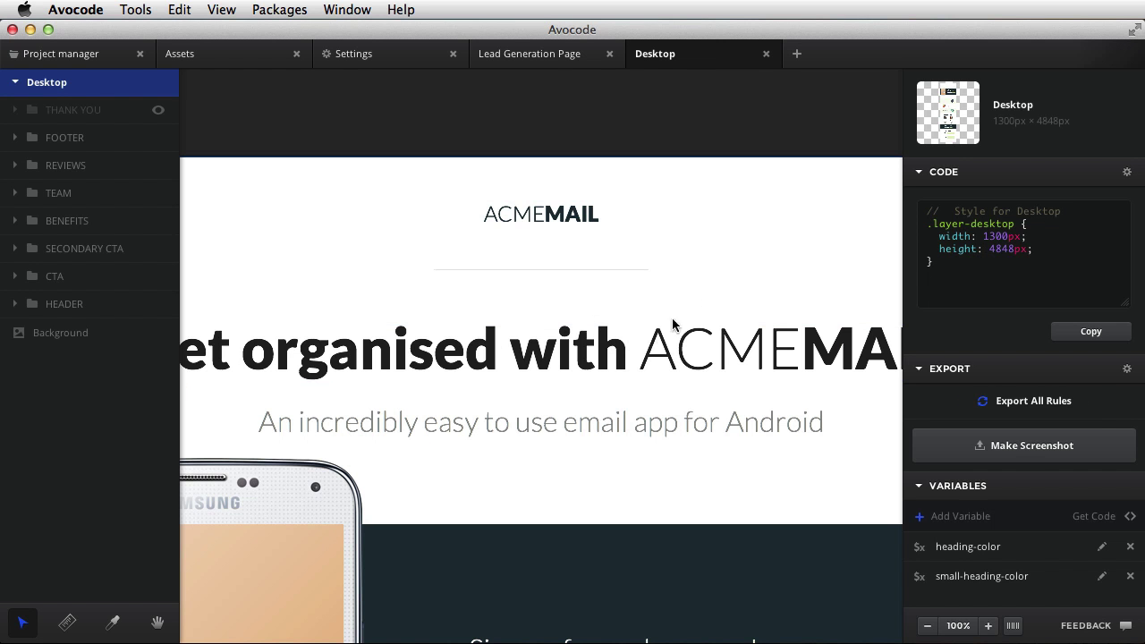
- Copy the 'Get organised with ACMEMAIL' heading as plain text and check it in the launcher
click(649, 365)
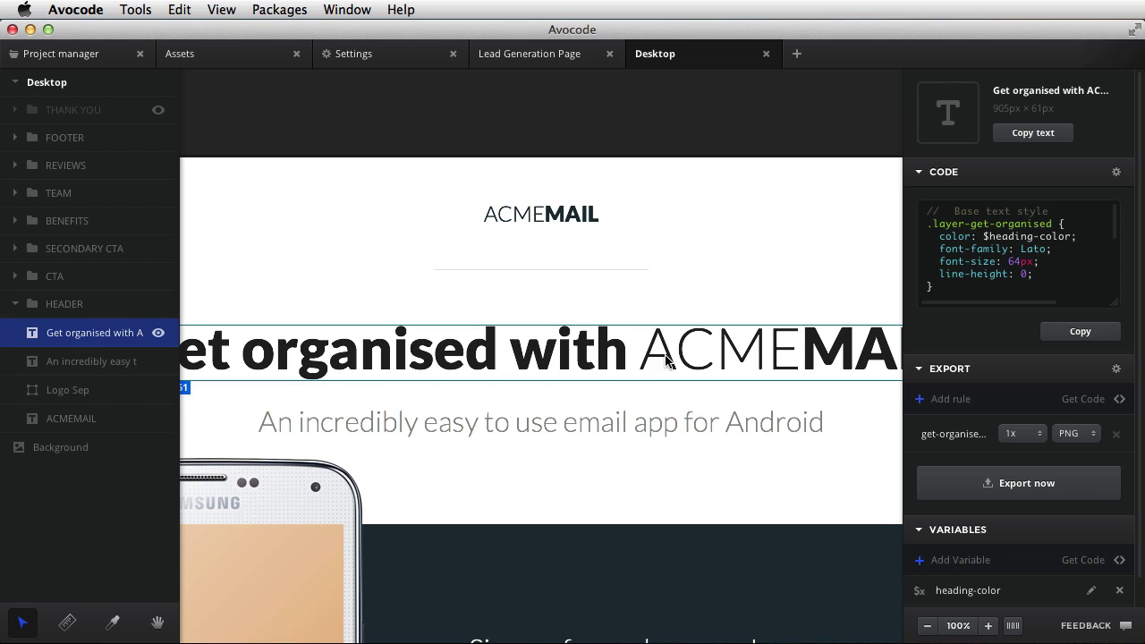
key(super+c)
key(alt+space)
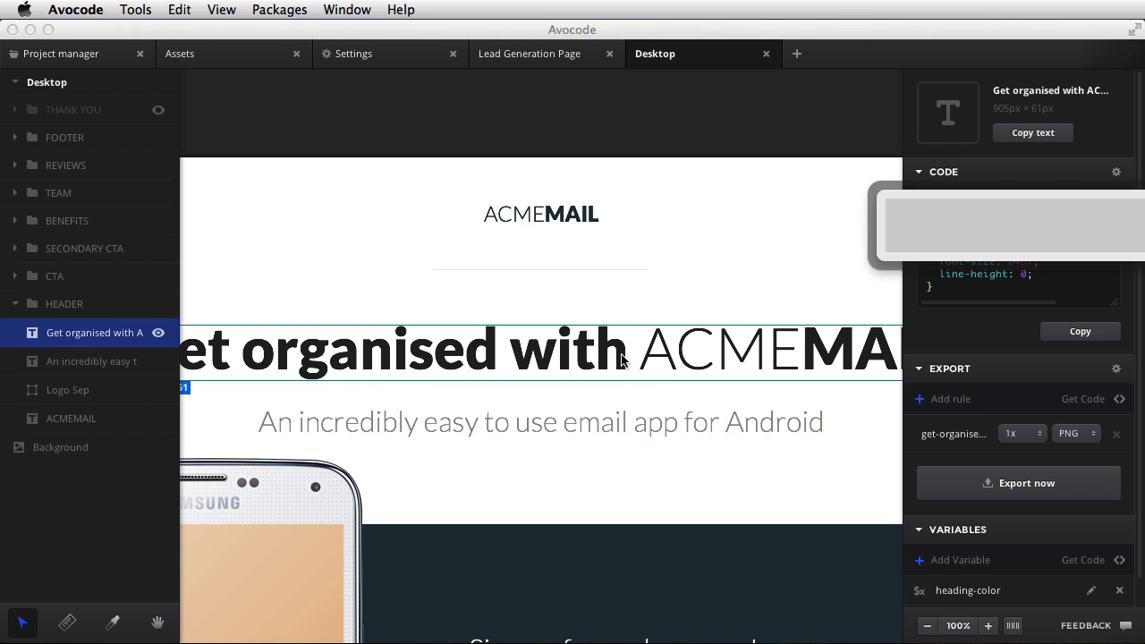
key(super+v)
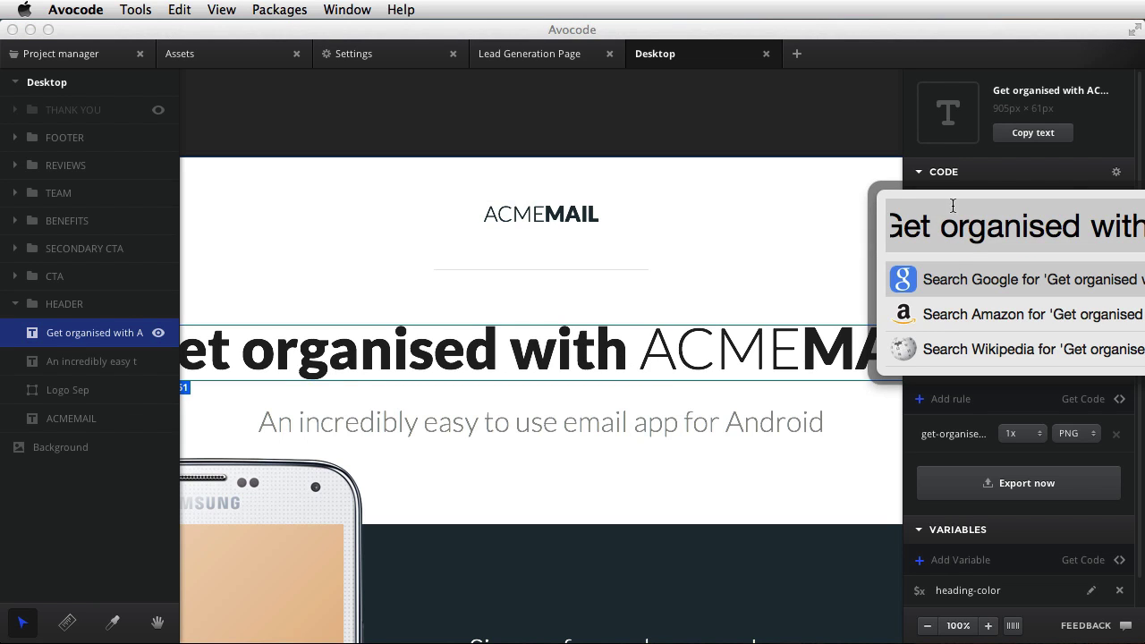
drag(1078, 189, 570, 194)
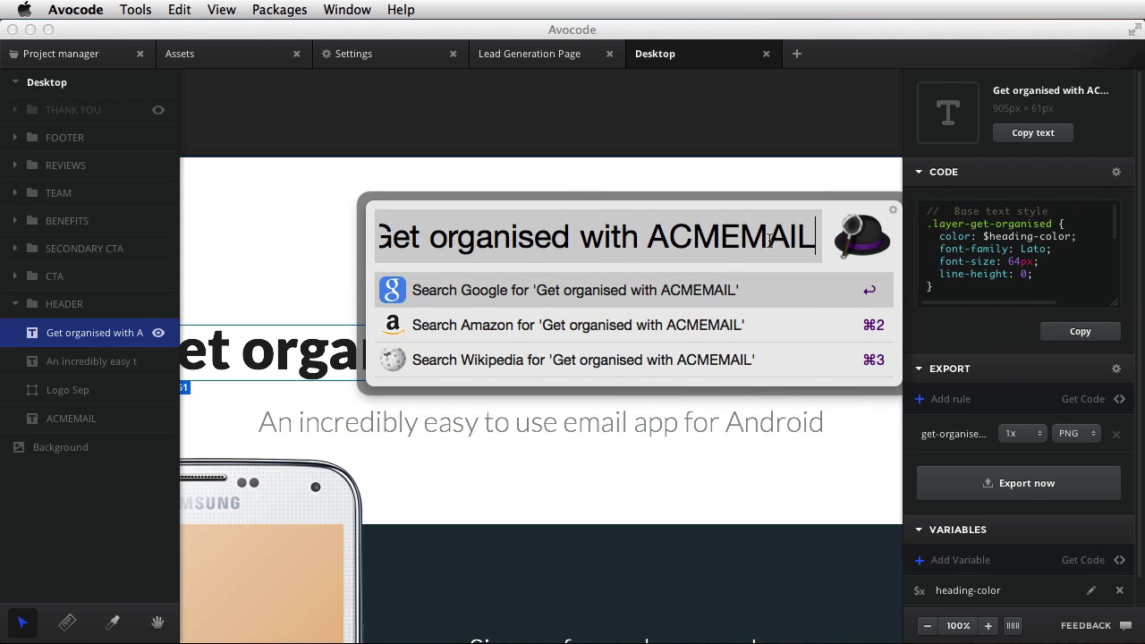
key(Escape)
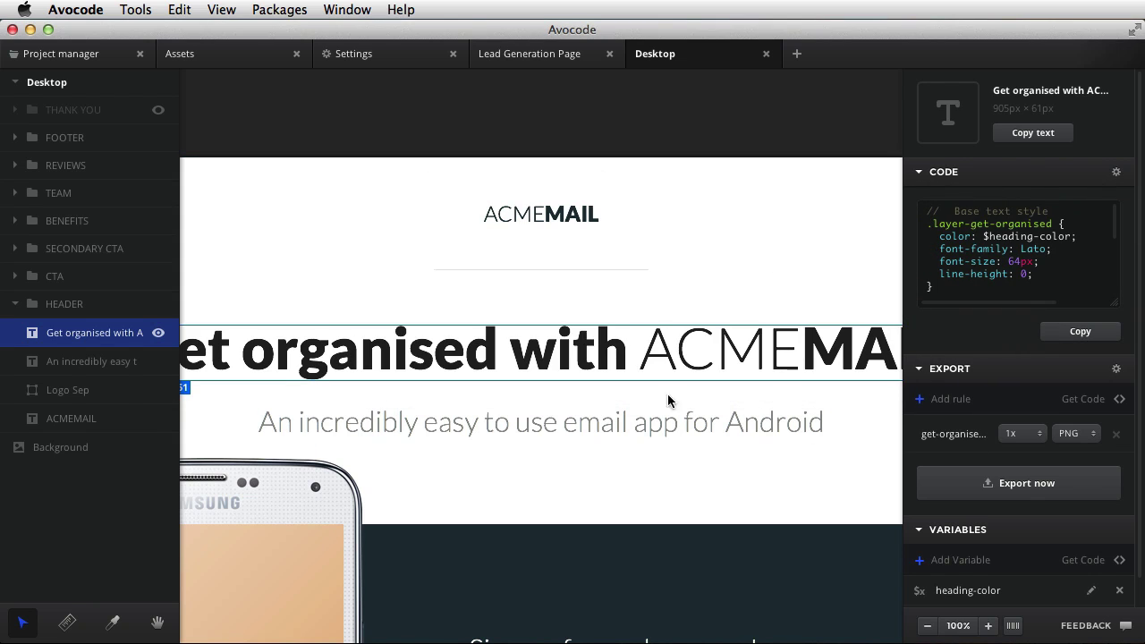
- Copy the heading wrapped in an <h1> tag and verify the pasted tag
right_click(607, 339)
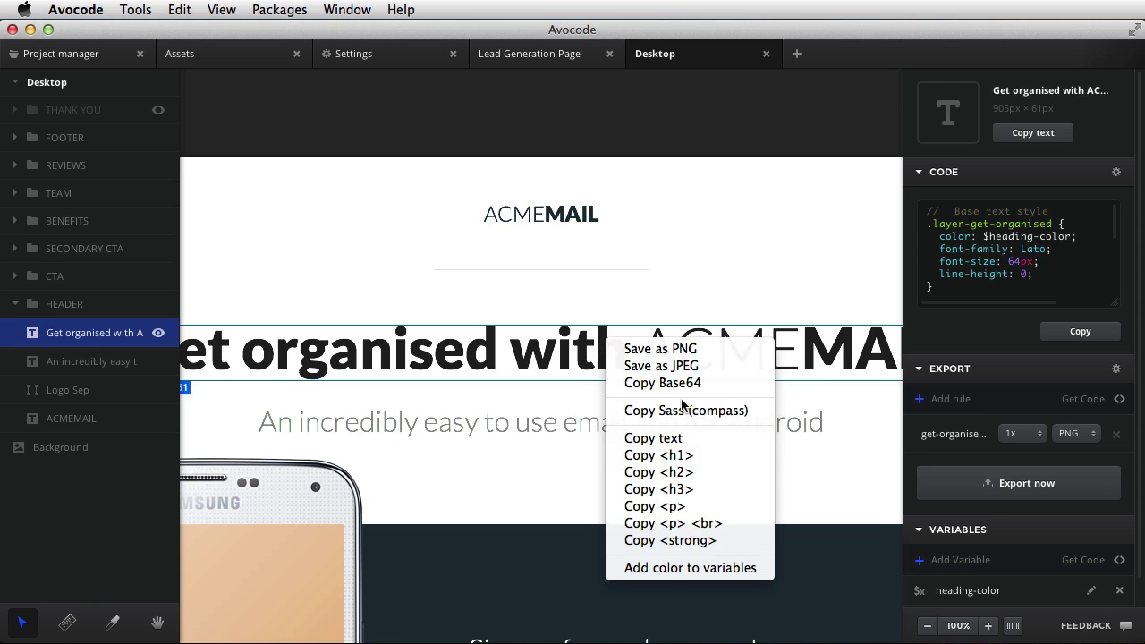
click(697, 459)
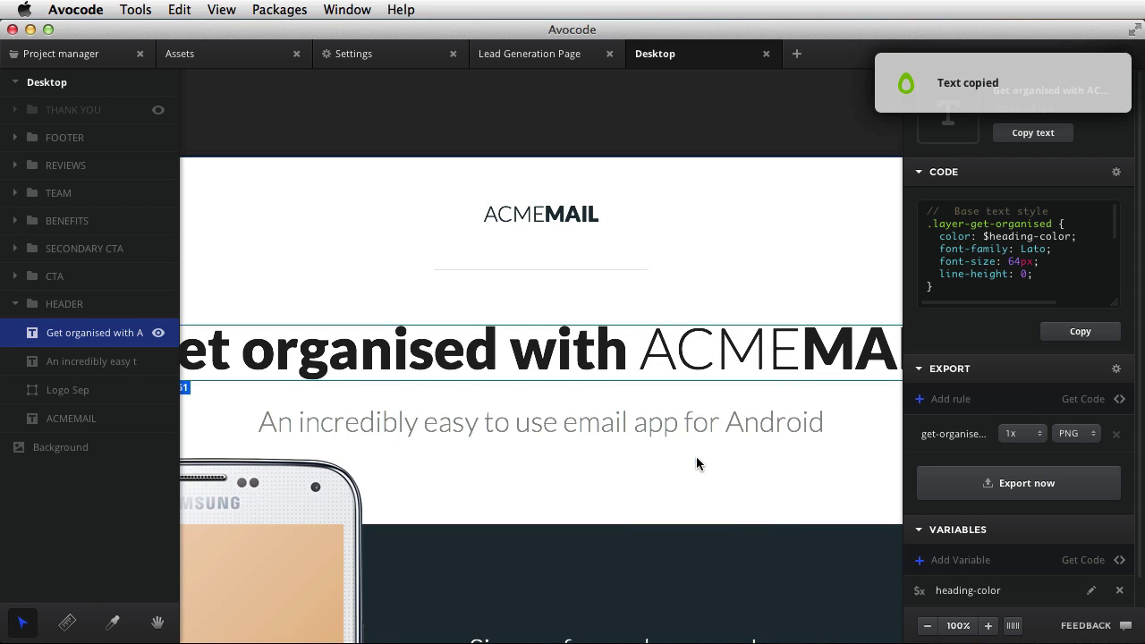
key(alt+space)
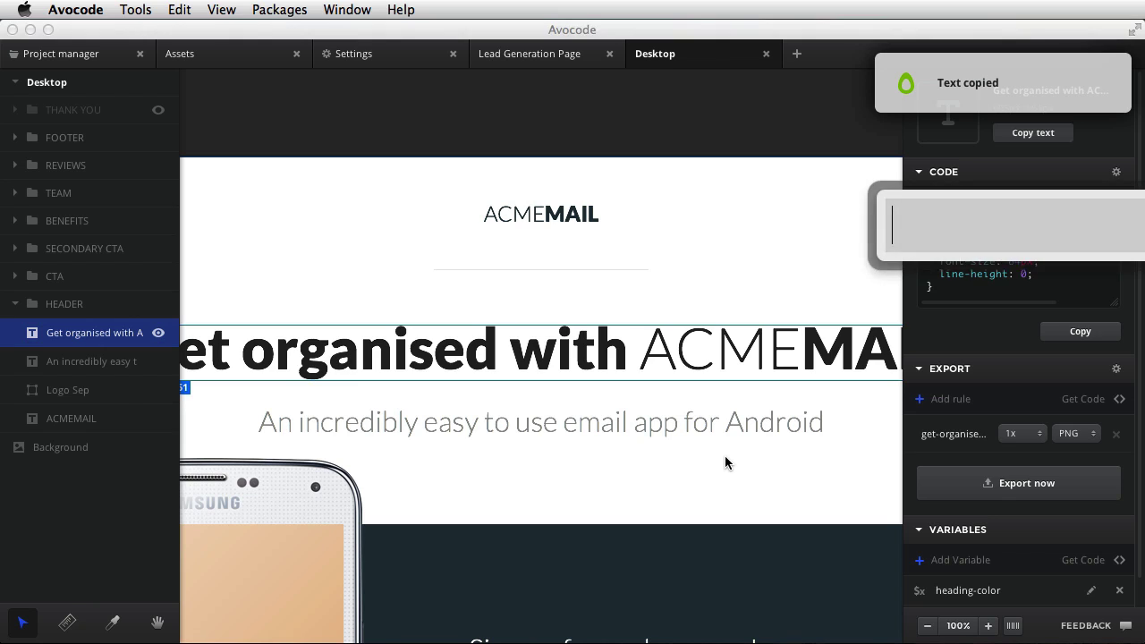
key(super+v)
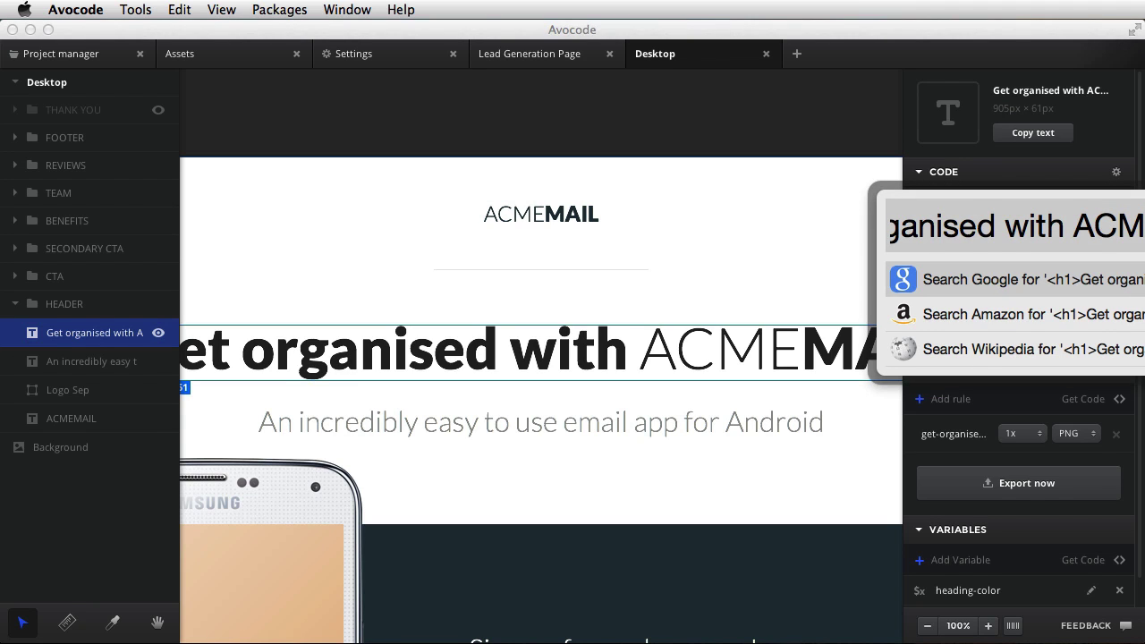
key(Left)
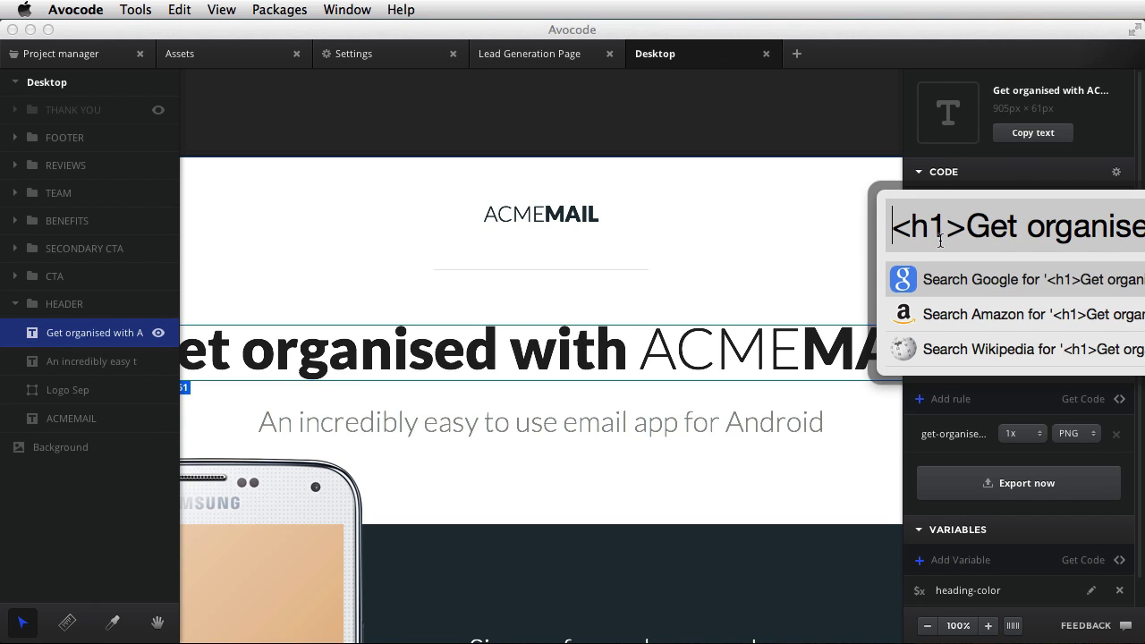
drag(965, 231, 881, 232)
key(Escape)
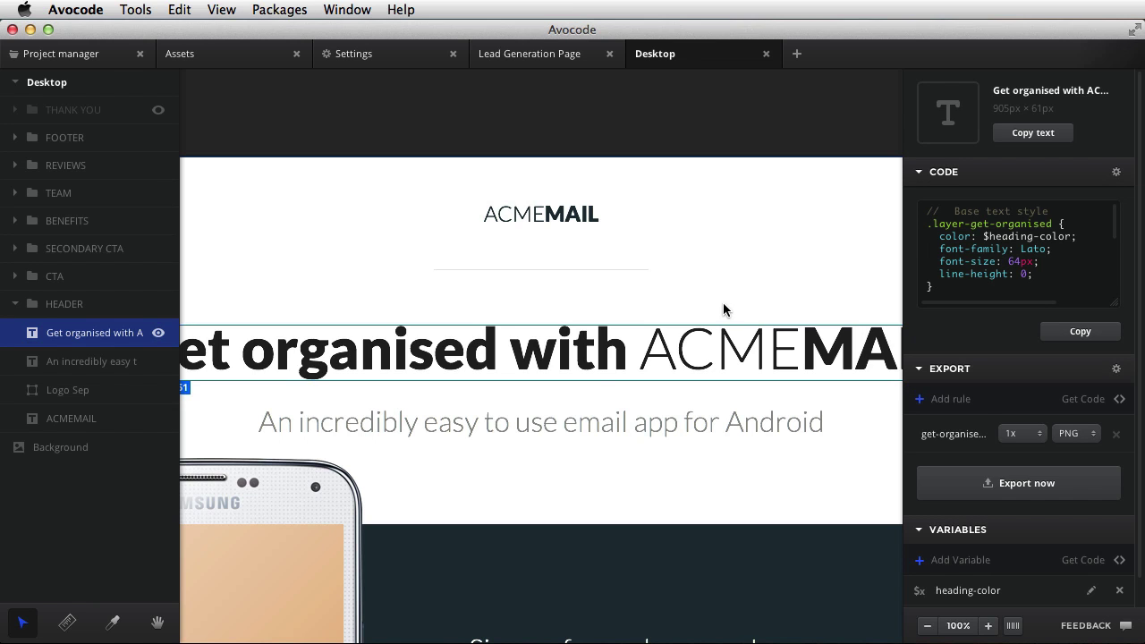
- Copy the subtitle wrapped in an <h3> tag and check the pasted result
click(626, 430)
right_click(600, 429)
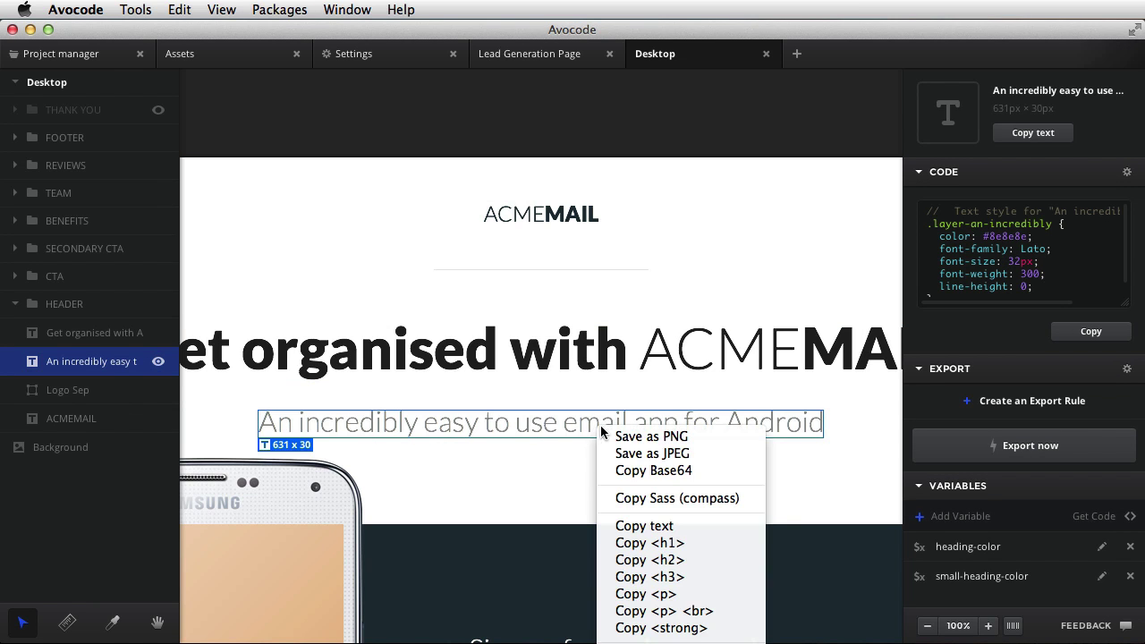
click(689, 578)
key(alt+space)
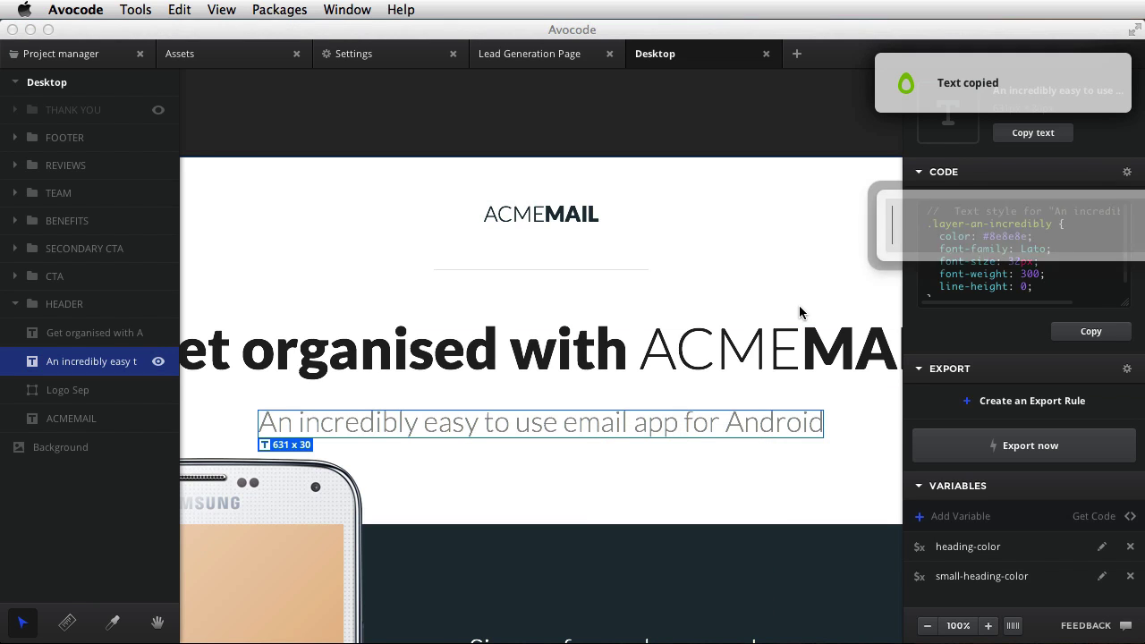
key(super+Left)
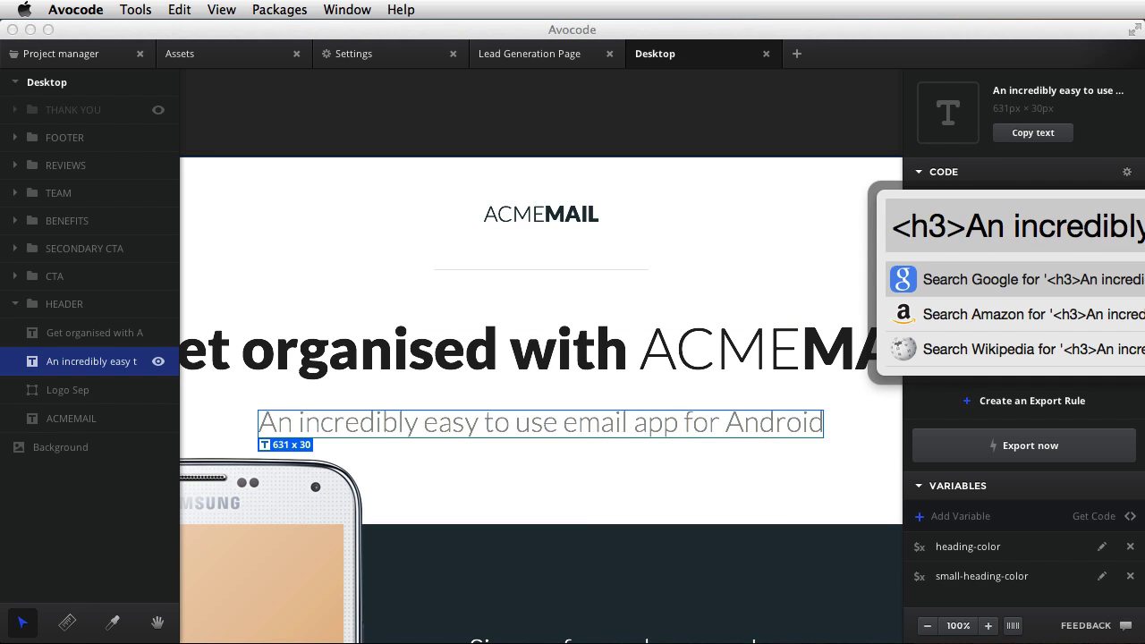
key(Escape)
- Copy the heading as <h3> using the command finder's h3 command
click(825, 263)
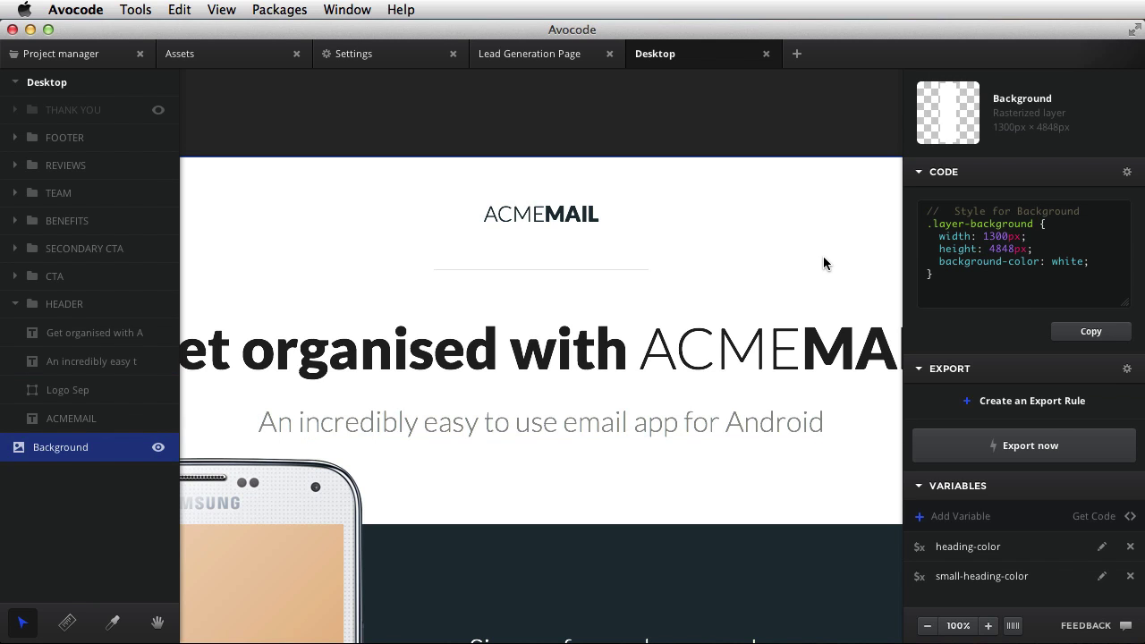
click(564, 358)
key(super+shift+c)
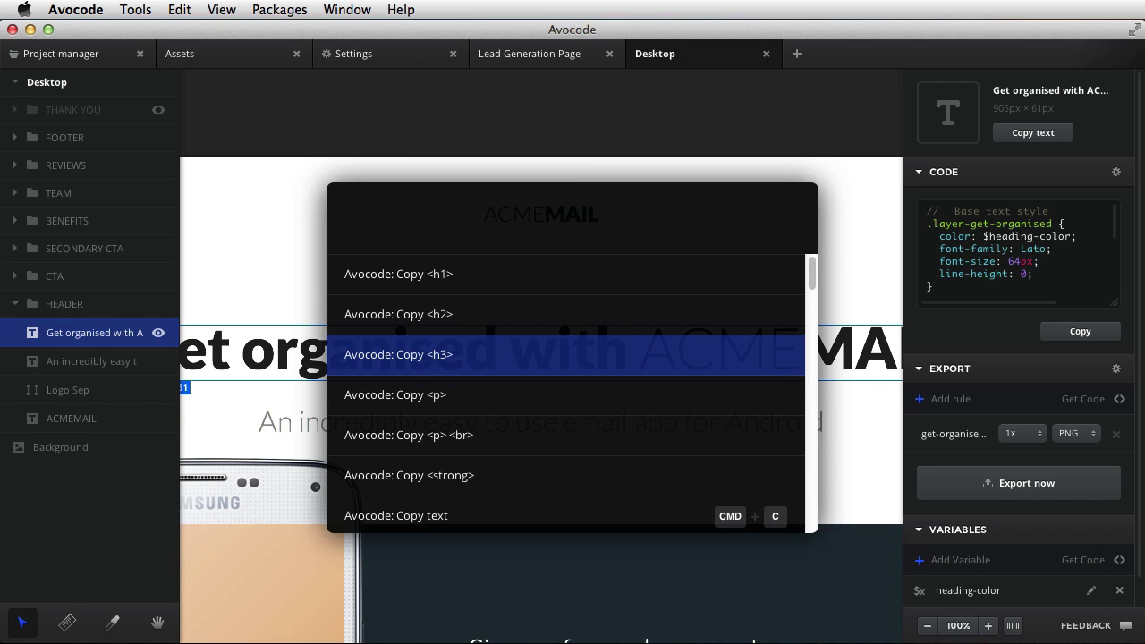
text(h3)
key(Return)
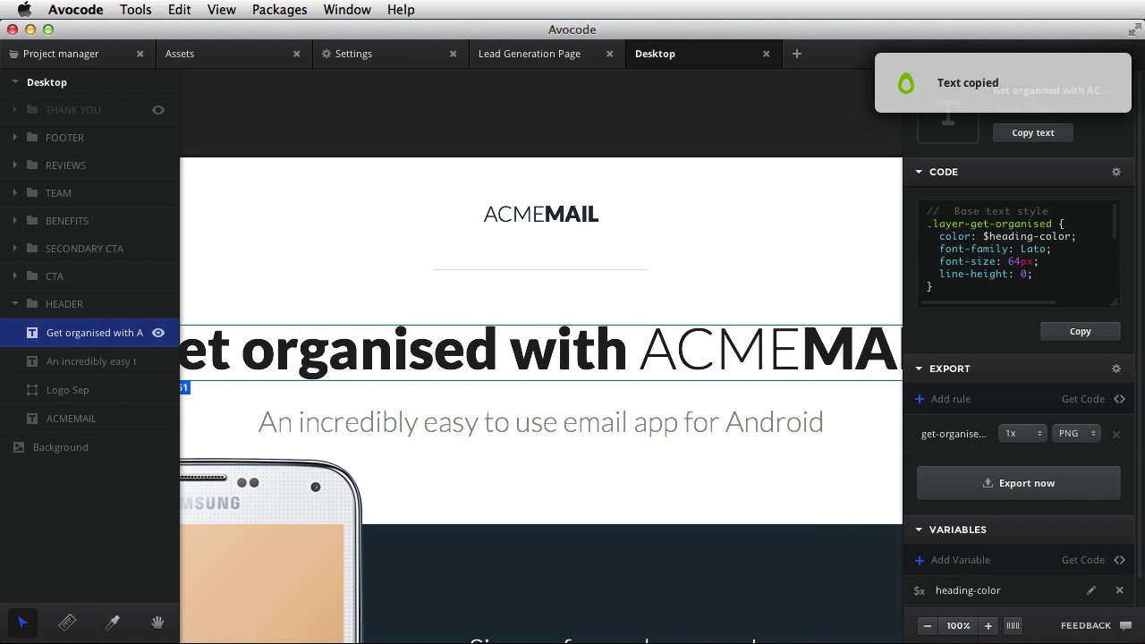
click(752, 272)
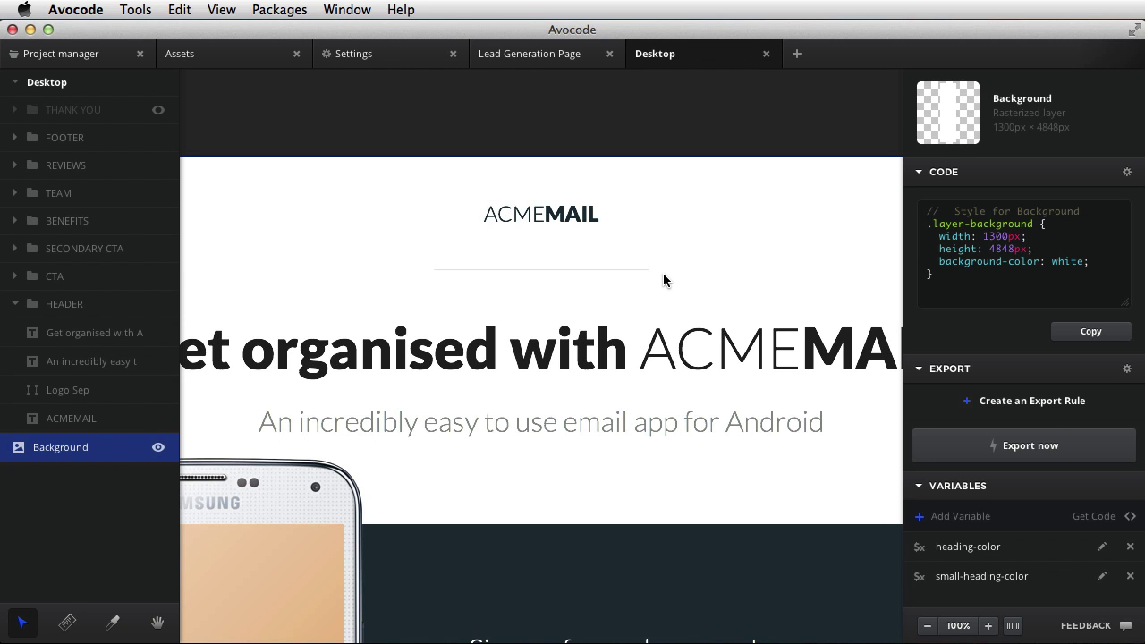
- Zoom out over the Desktop page with side panels hidden, then restore the layers and code panels
key(Tab)
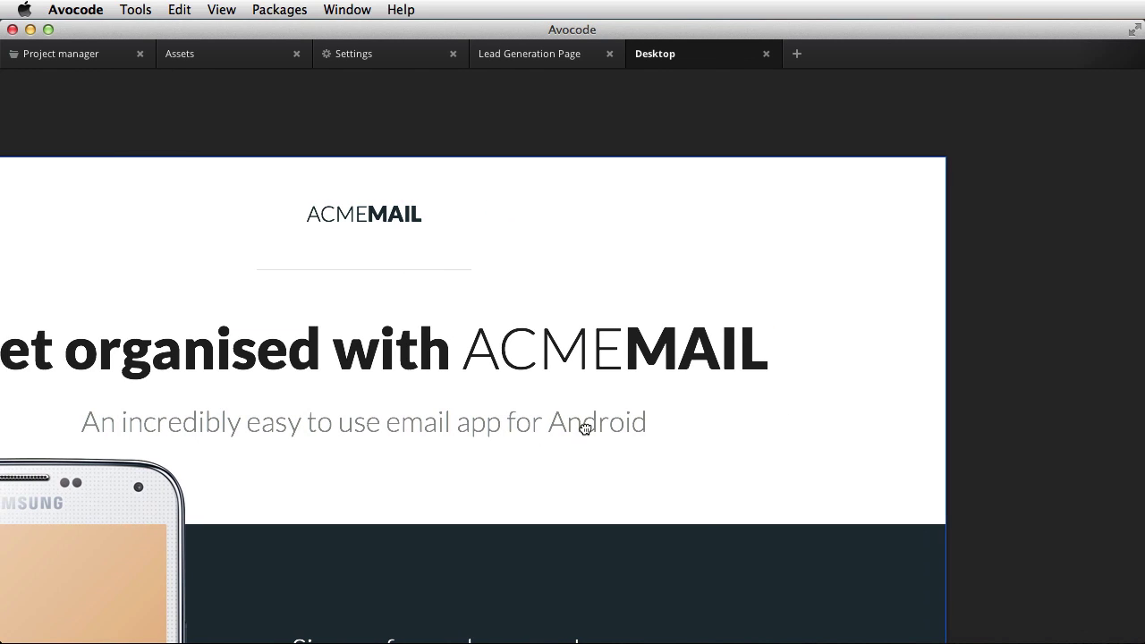
drag(582, 414, 793, 365)
scroll(760, 362, down, 1)
key(super+0)
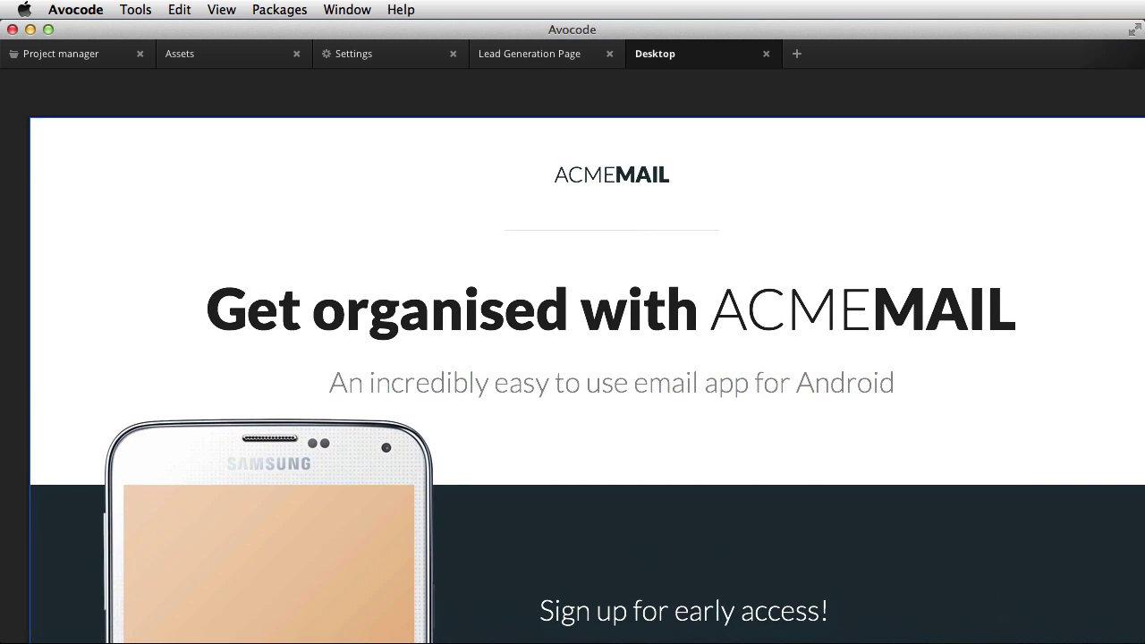
key(super+minus)
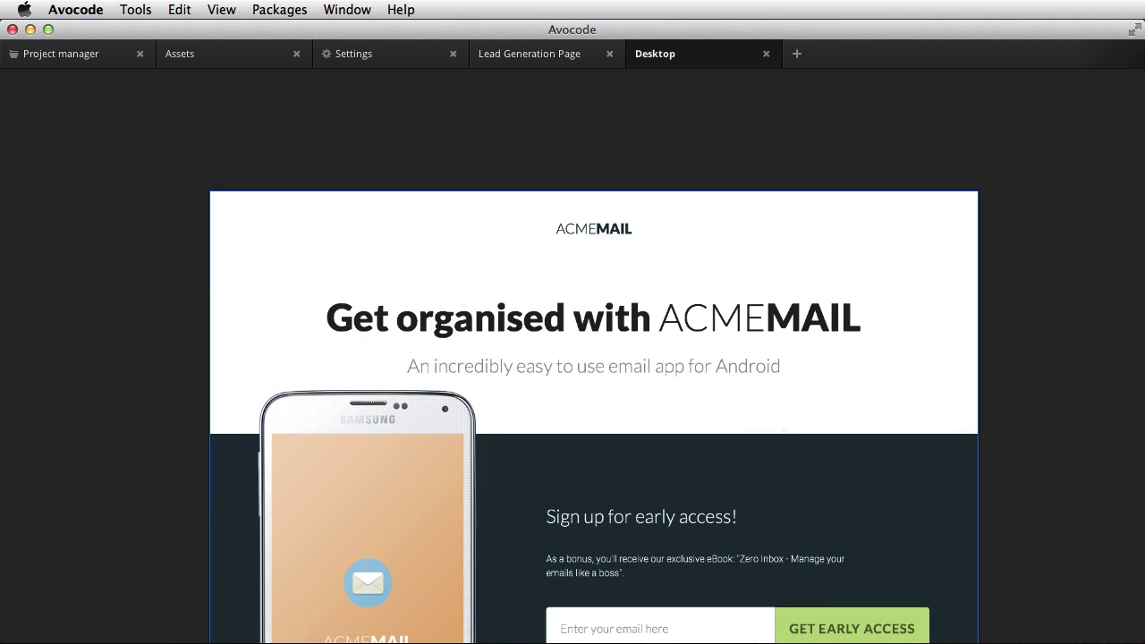
scroll(697, 345, down, 3)
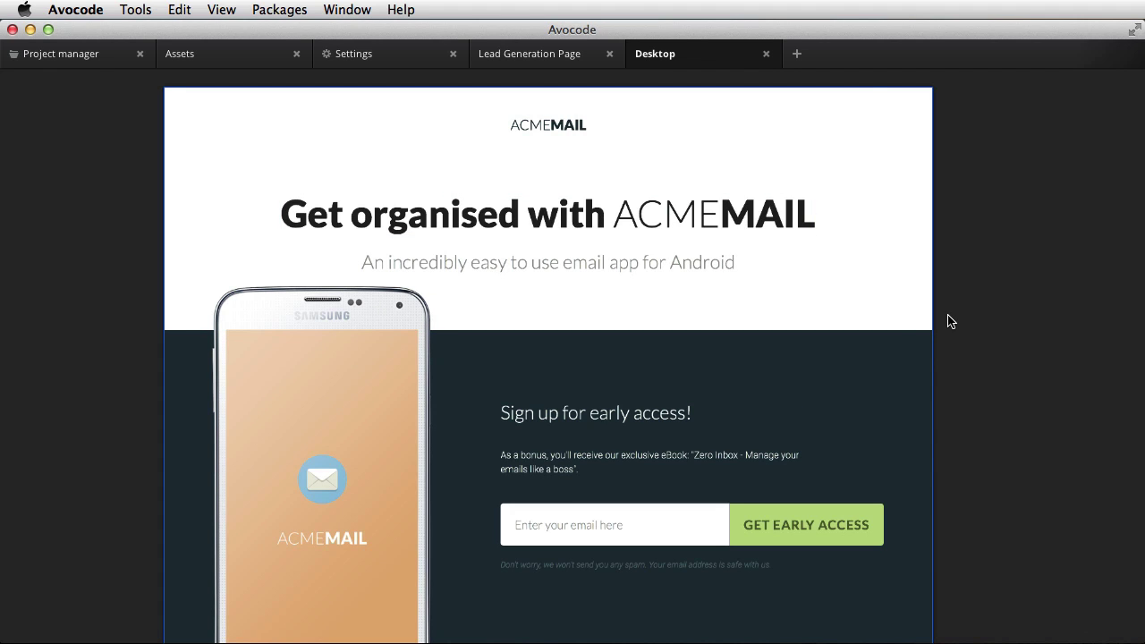
key(Tab)
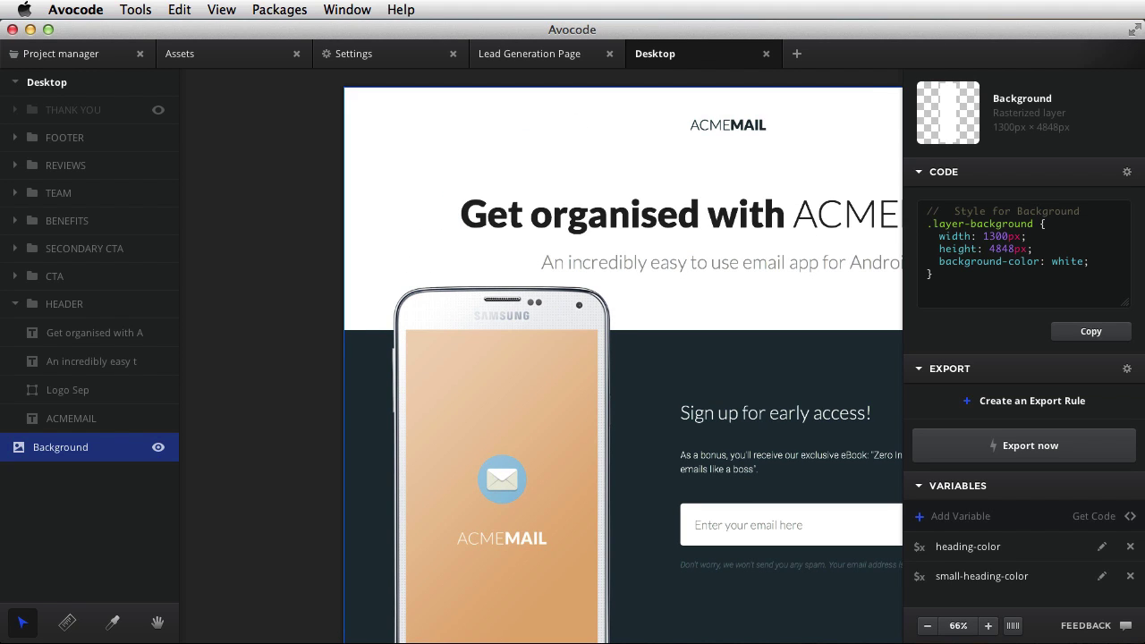
- Select the CTA BG layer and preview the exported Desktop.png in the folder
click(789, 360)
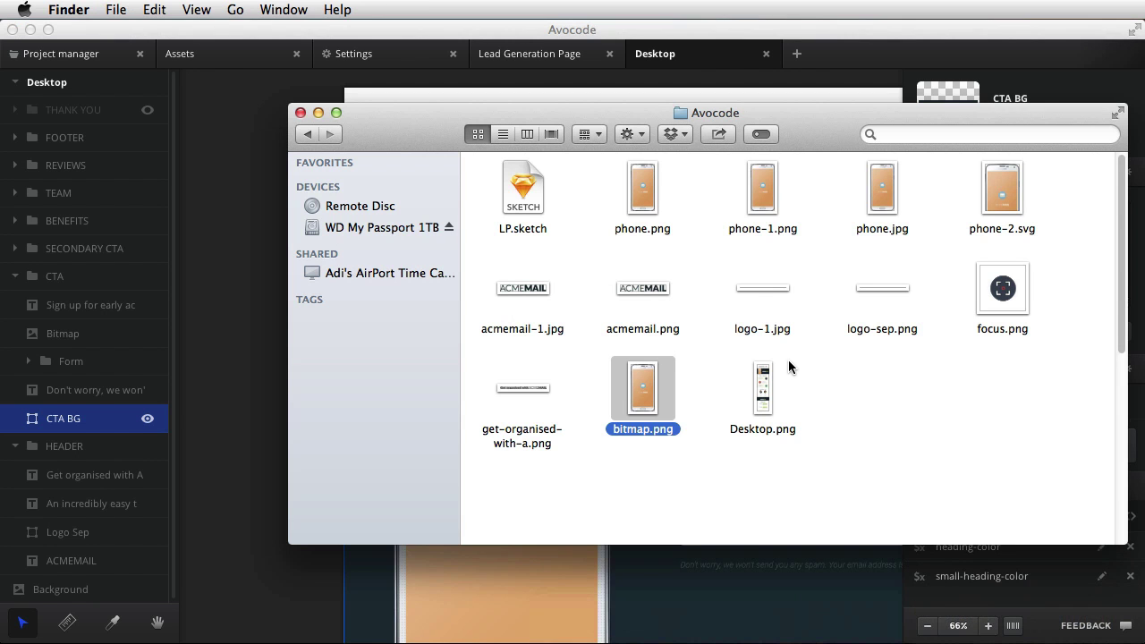
click(761, 380)
key(space)
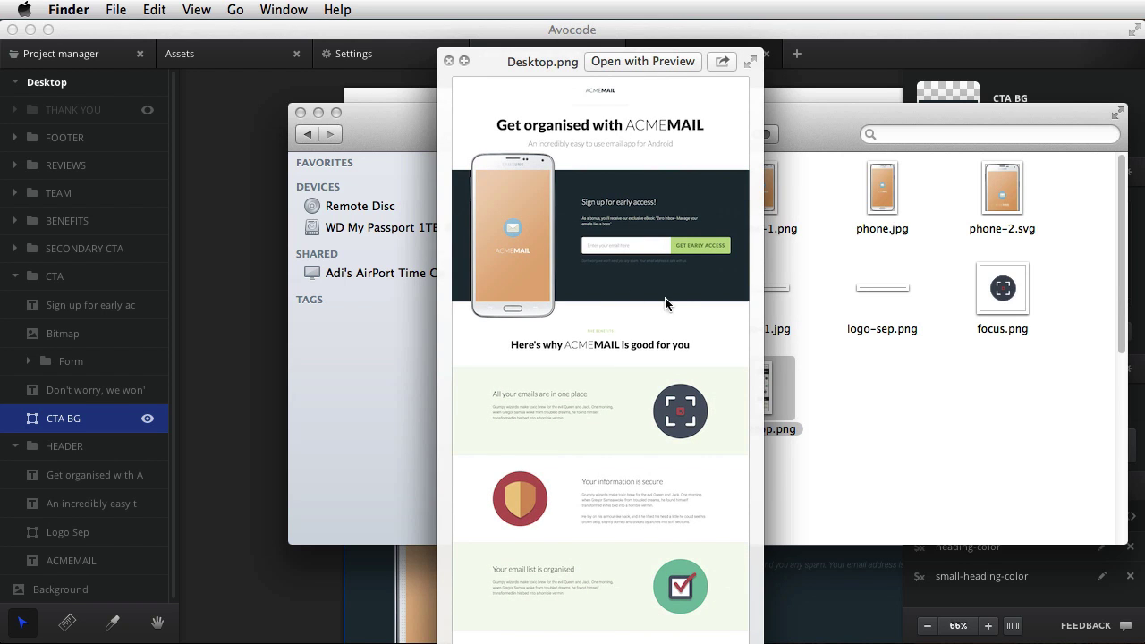
key(space)
click(243, 56)
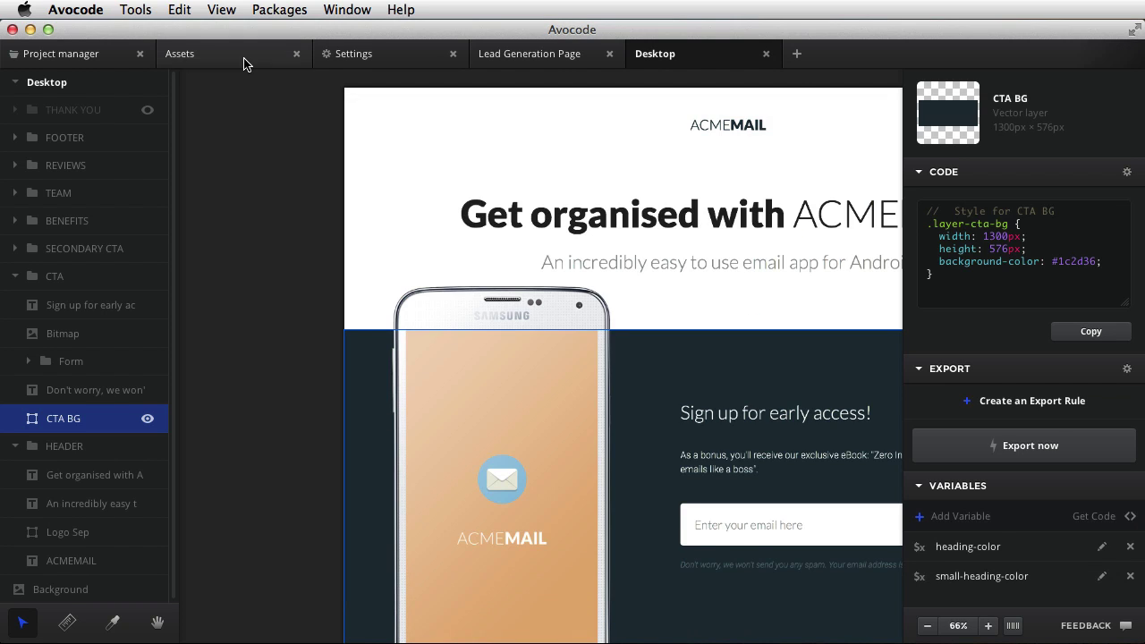
- Switch to the Assets design at 50% zoom and export its screenshot as Assets.png
click(245, 56)
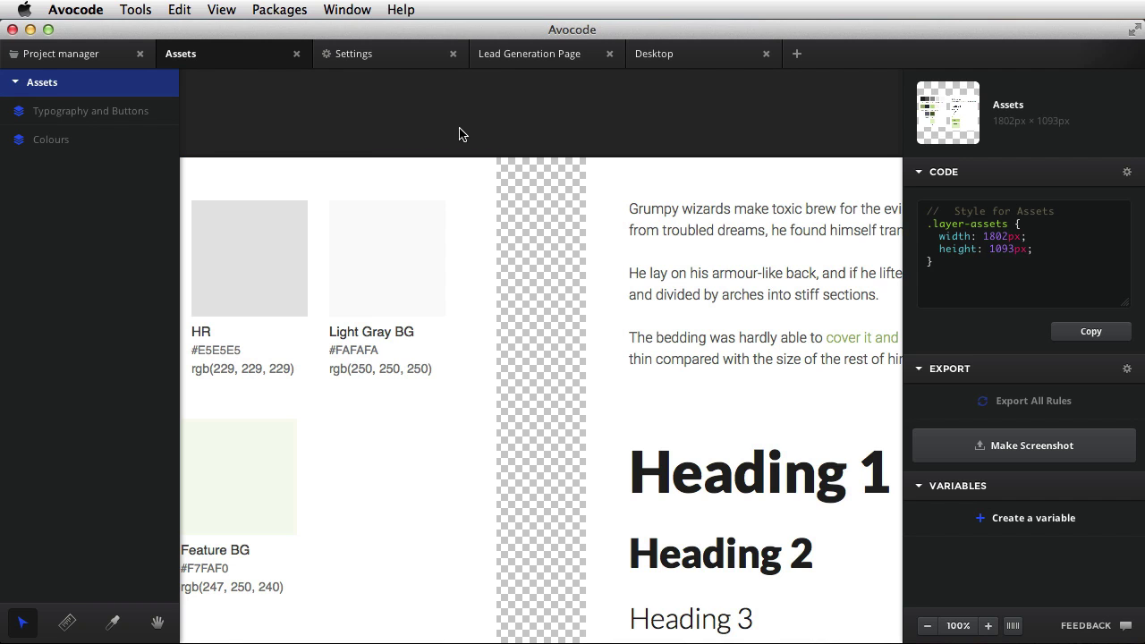
key(super+minus)
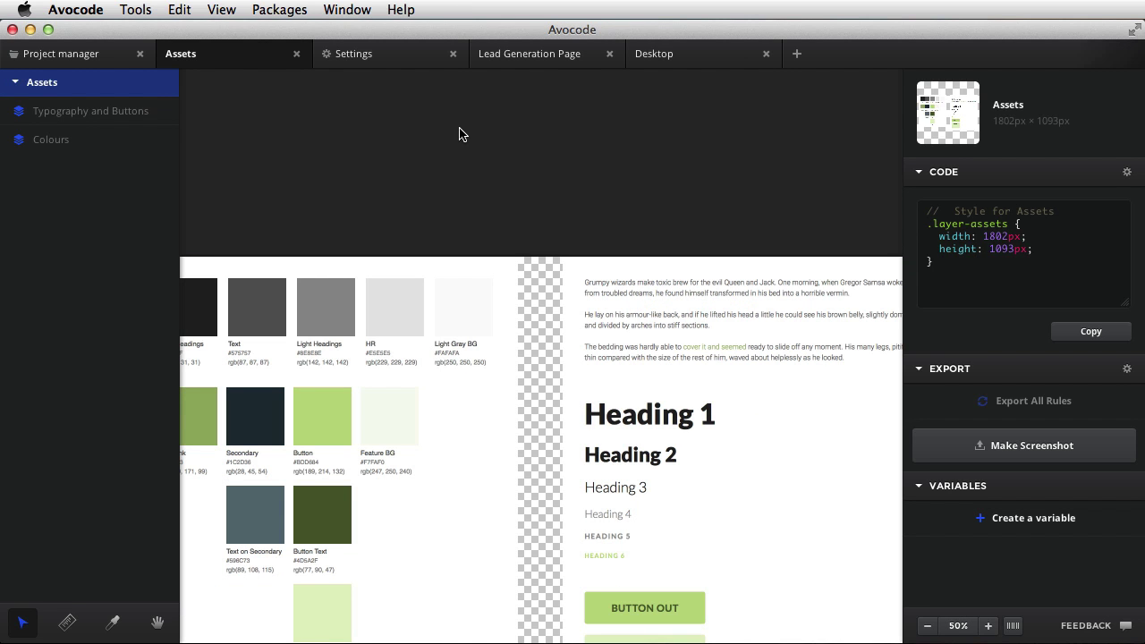
key(super+shift+s)
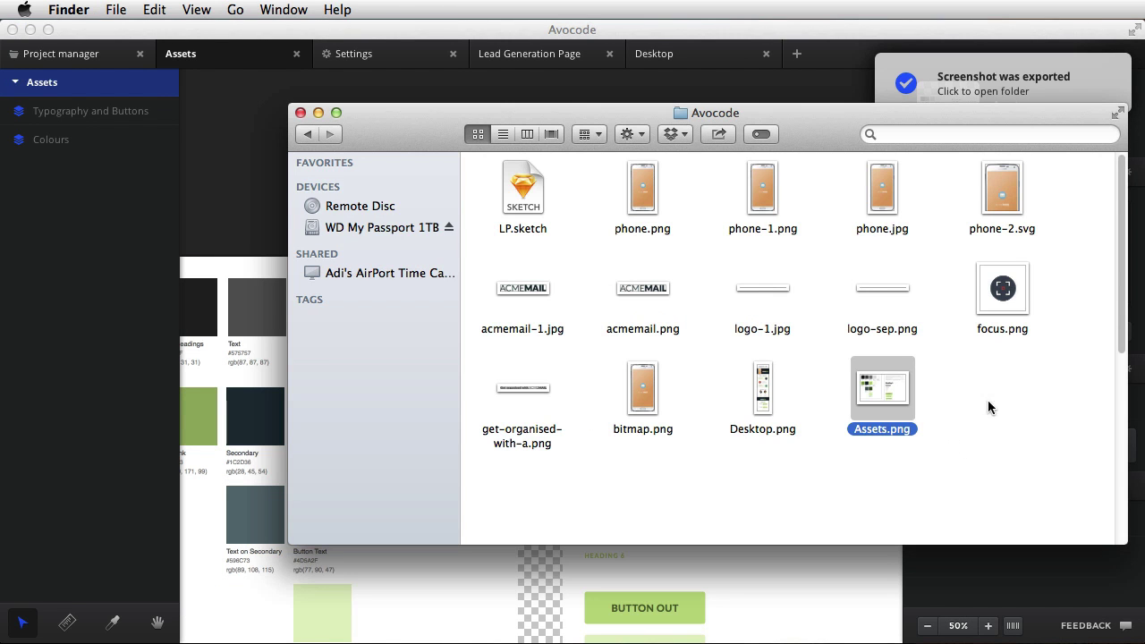
key(space)
key(space)
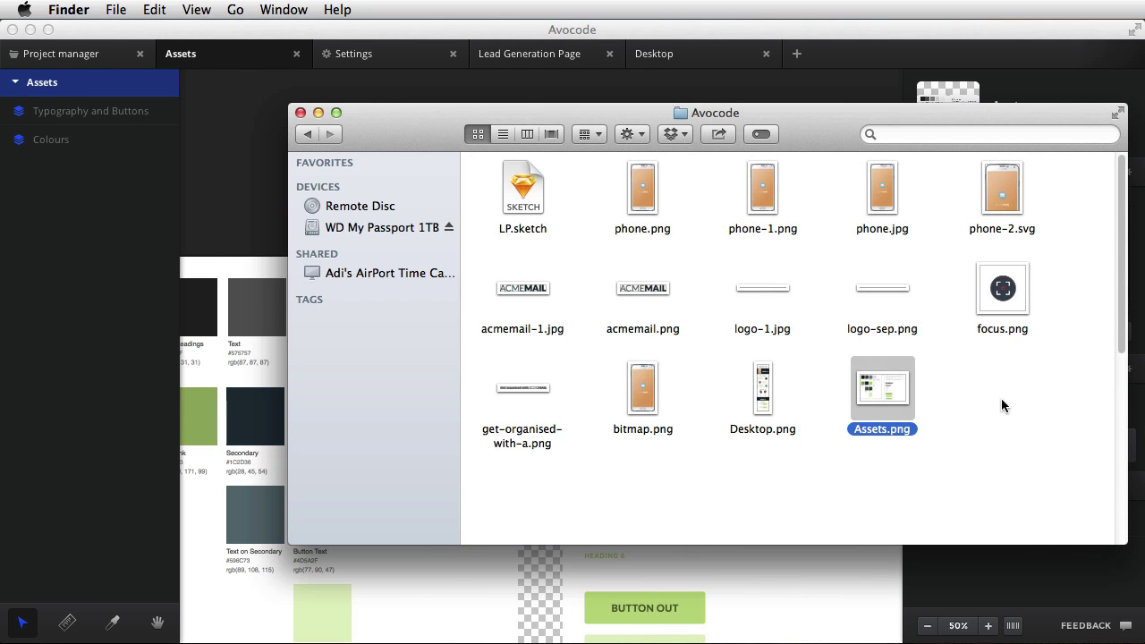
key(super+Tab)
- Open the Colours artboard in its own tab and export four grey swatches named 'colours'
scroll(446, 218, down, 4)
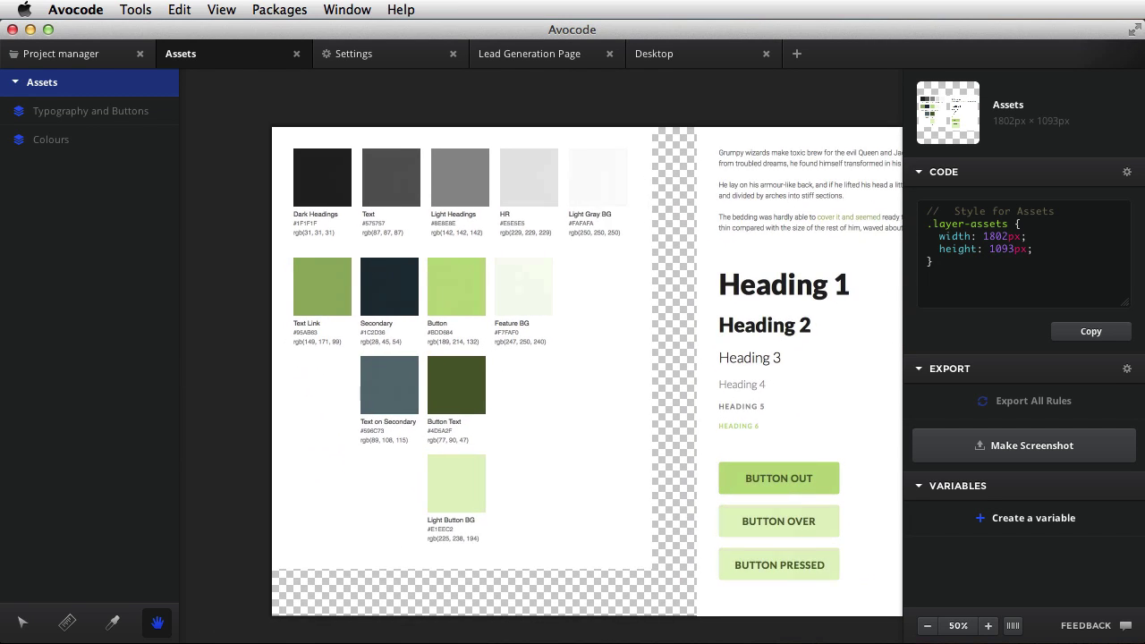
click(40, 139)
double_click(40, 141)
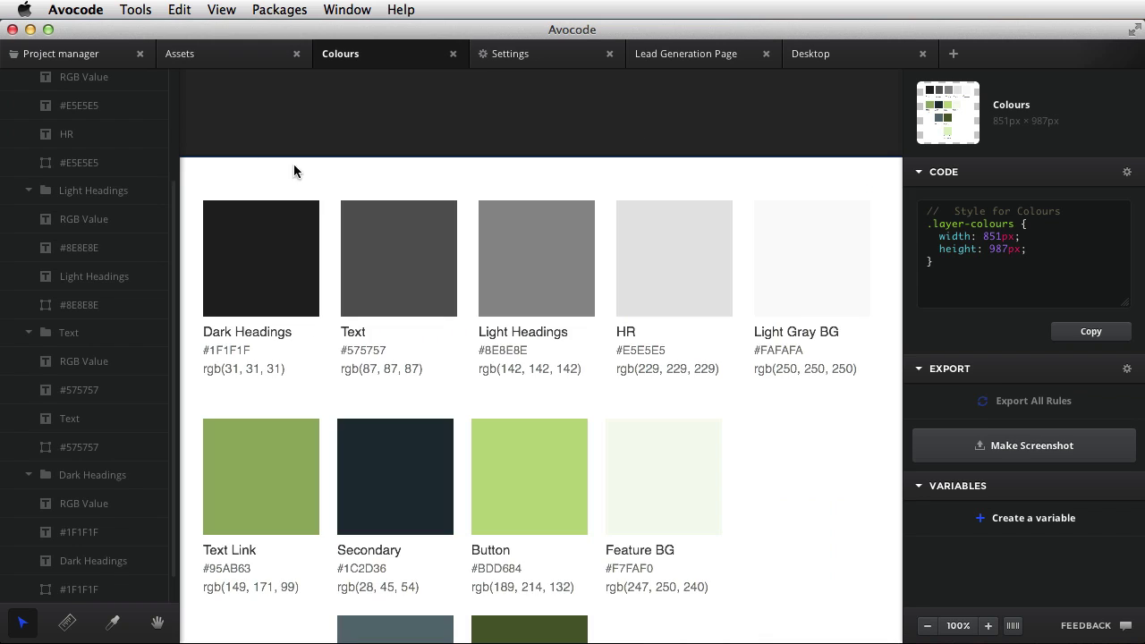
drag(243, 176, 689, 292)
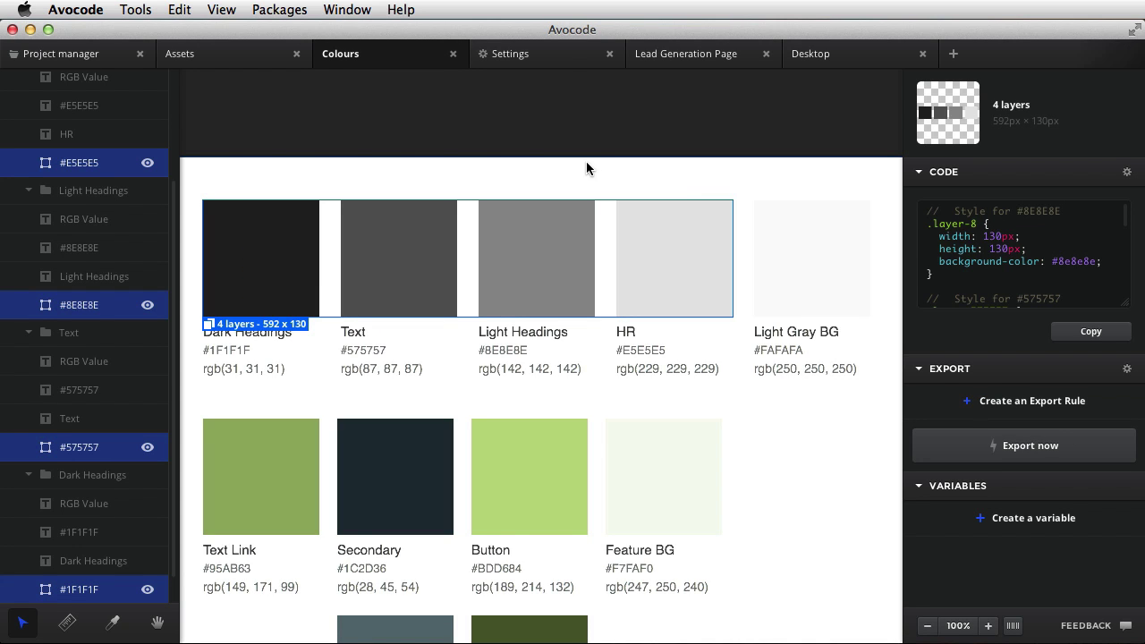
key(m)
key(super+e)
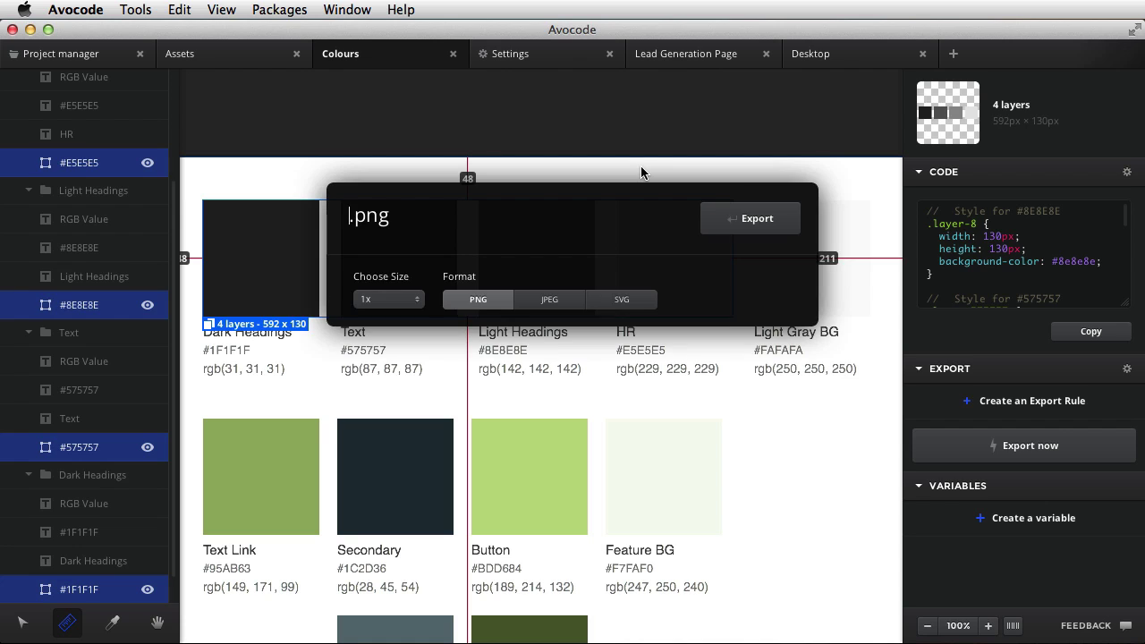
text(colours)
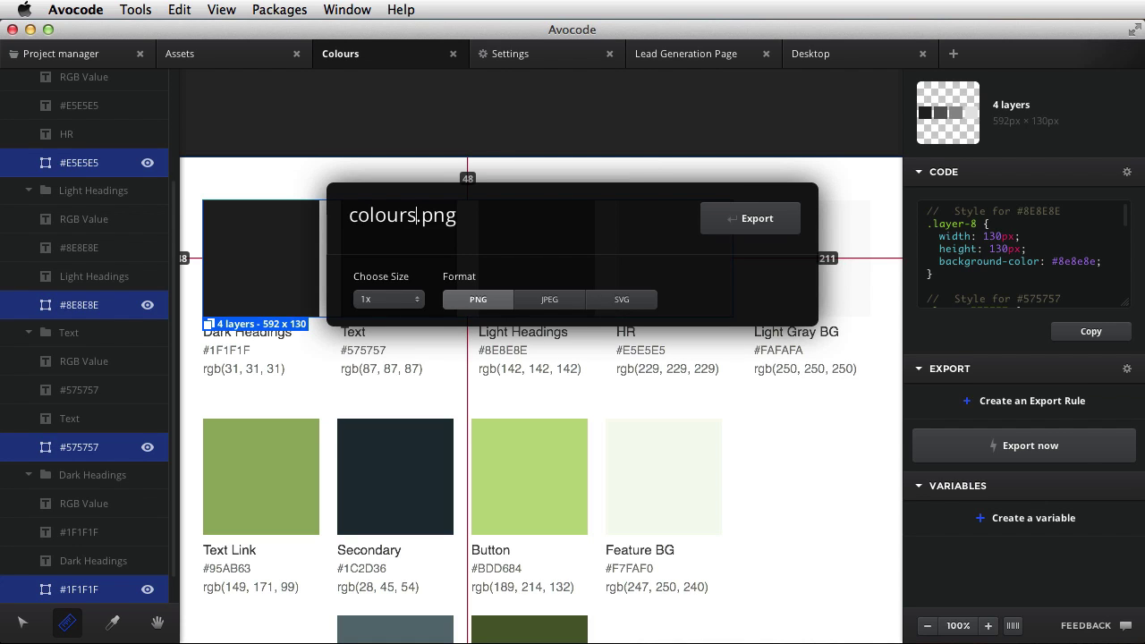
key(Return)
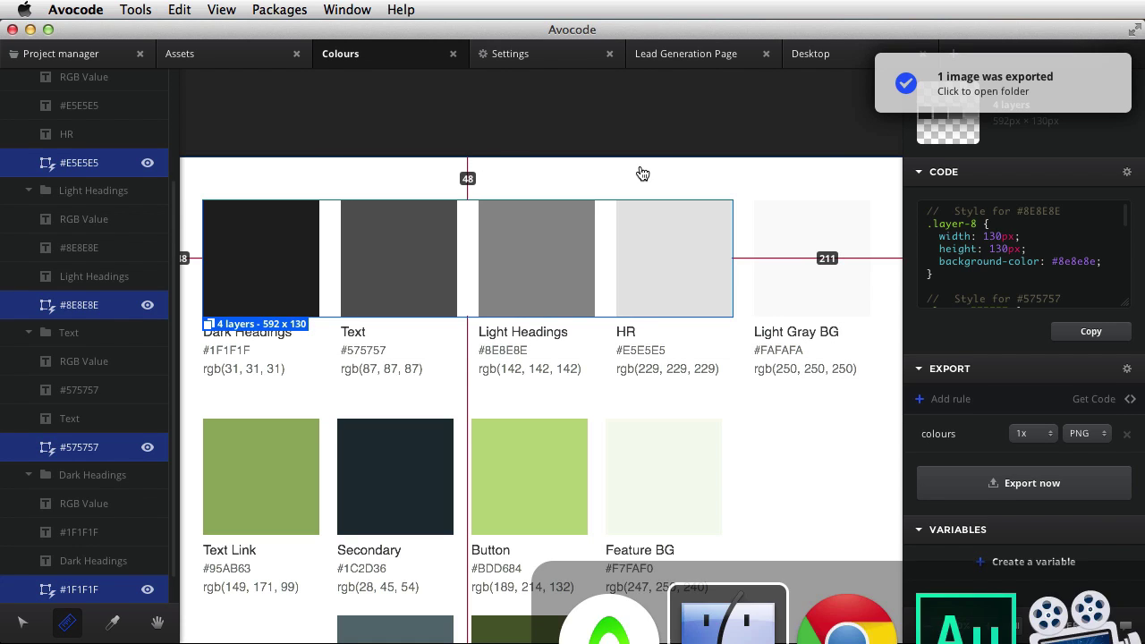
- Preview the exported colours.png in the Avocode folder
click(727, 617)
key(space)
key(space)
click(1007, 396)
key(space)
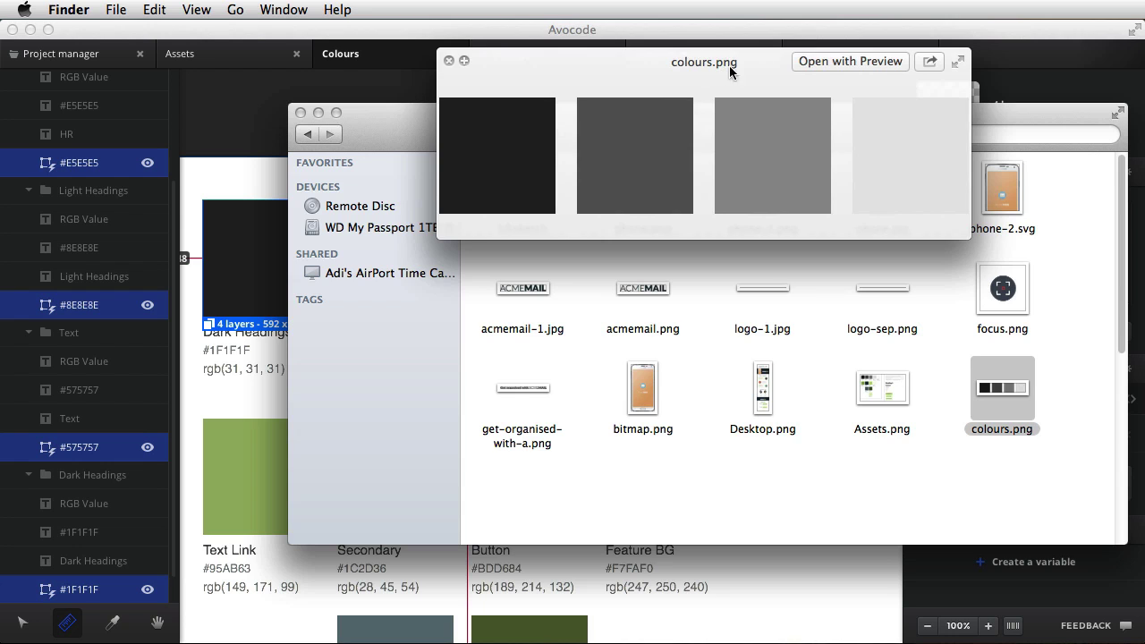
key(space)
- Back on the Colours artboard, add a PNG export rule for the Text Link swatch (95ab63.png)
key(super+Tab)
scroll(785, 458, down, 4)
click(786, 458)
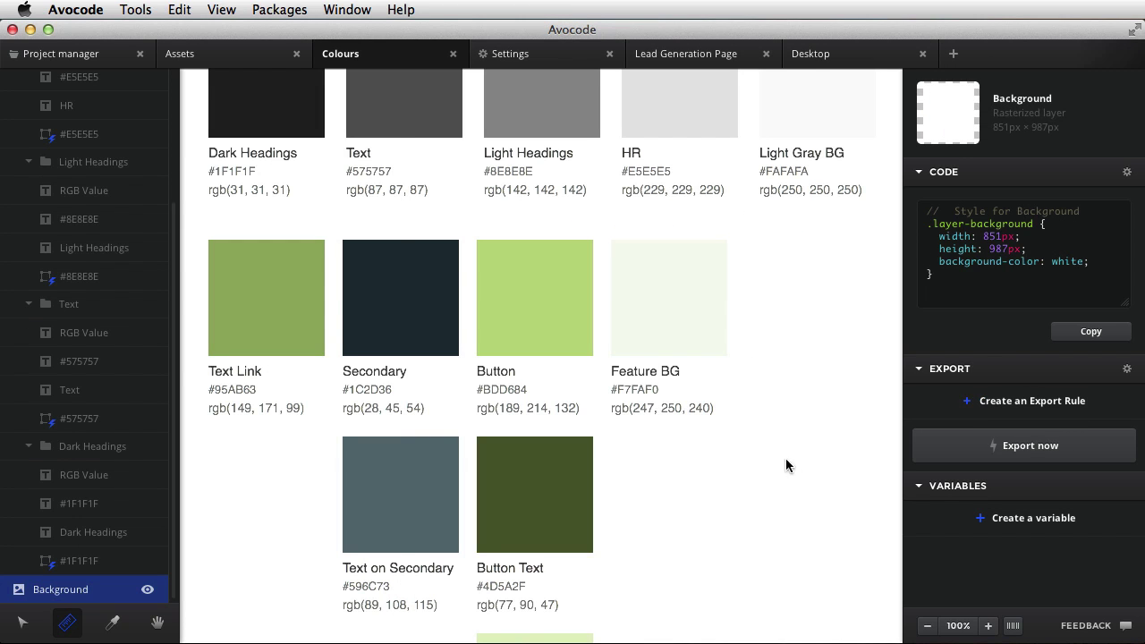
click(304, 297)
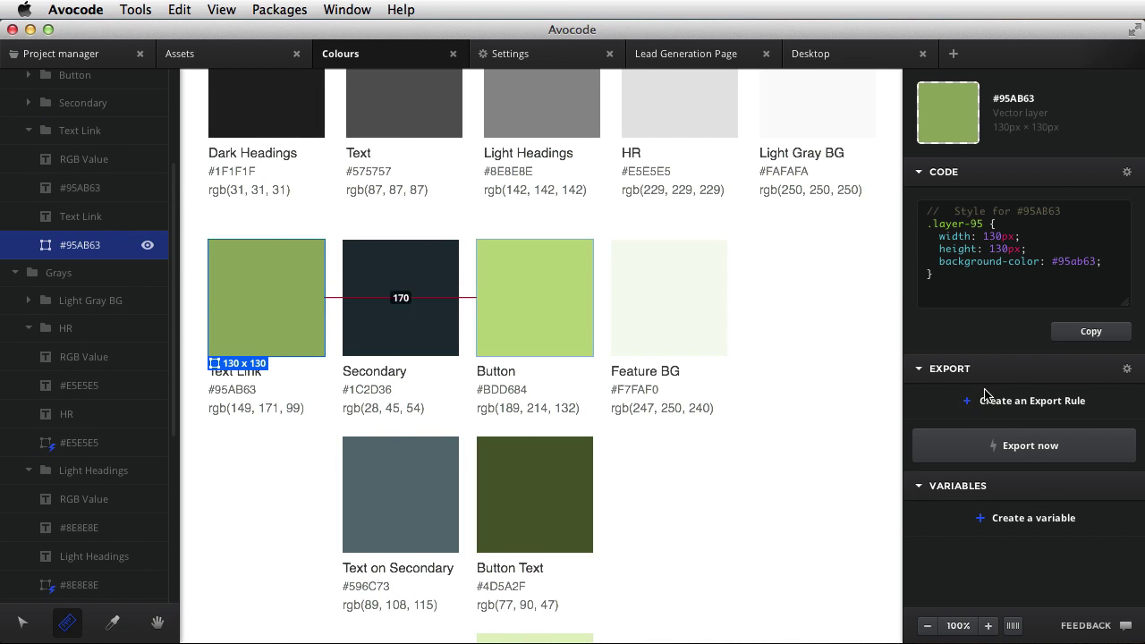
click(1049, 402)
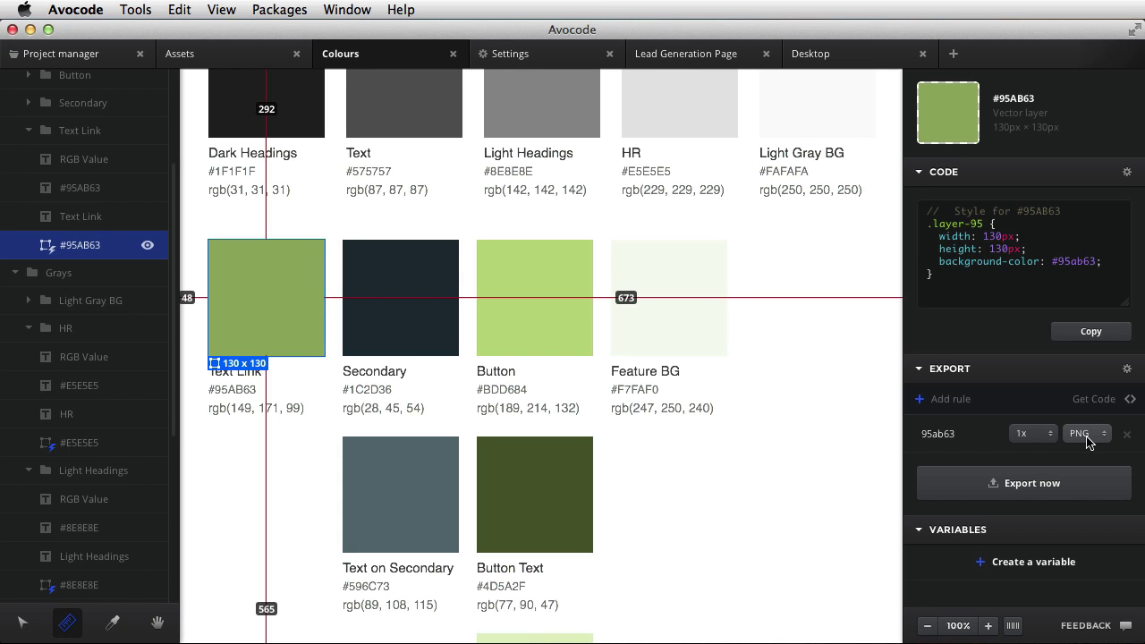
- Add one export rule for the Secondary and Button swatches at 0.5x scale in JPEG format
click(447, 327)
shift+click(501, 331)
click(1045, 447)
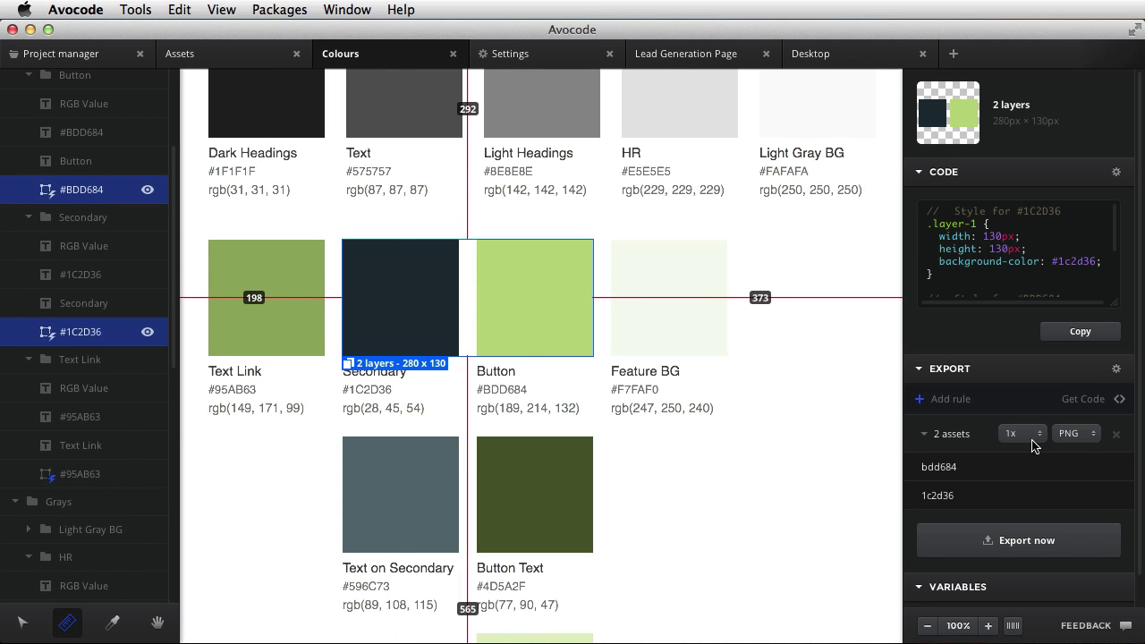
click(1033, 444)
click(1020, 447)
click(1073, 434)
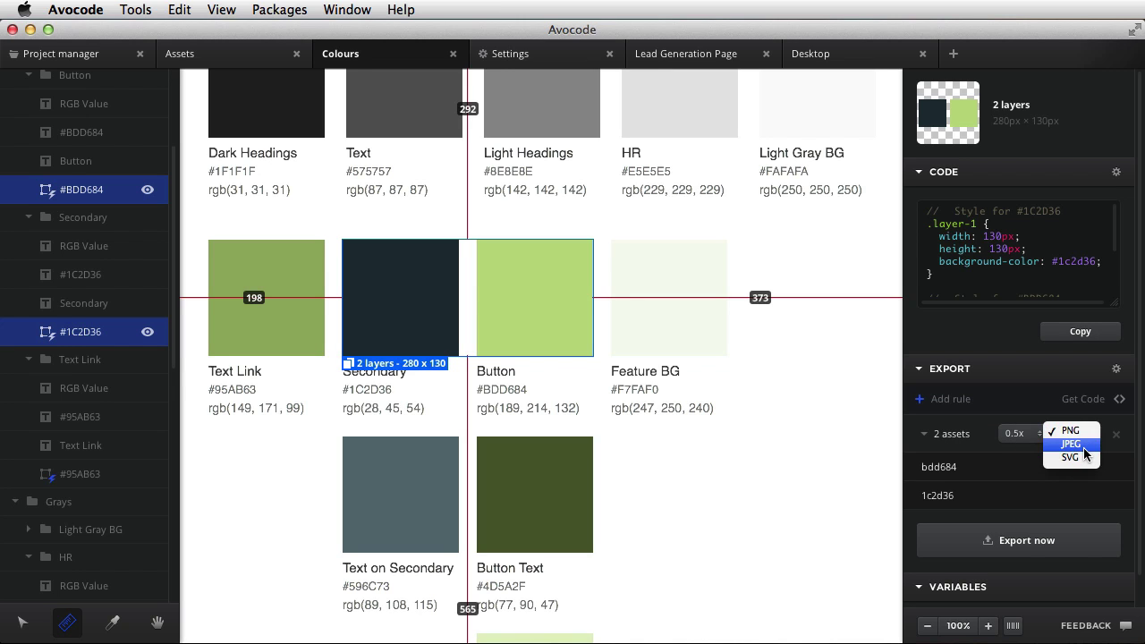
click(1084, 447)
click(749, 326)
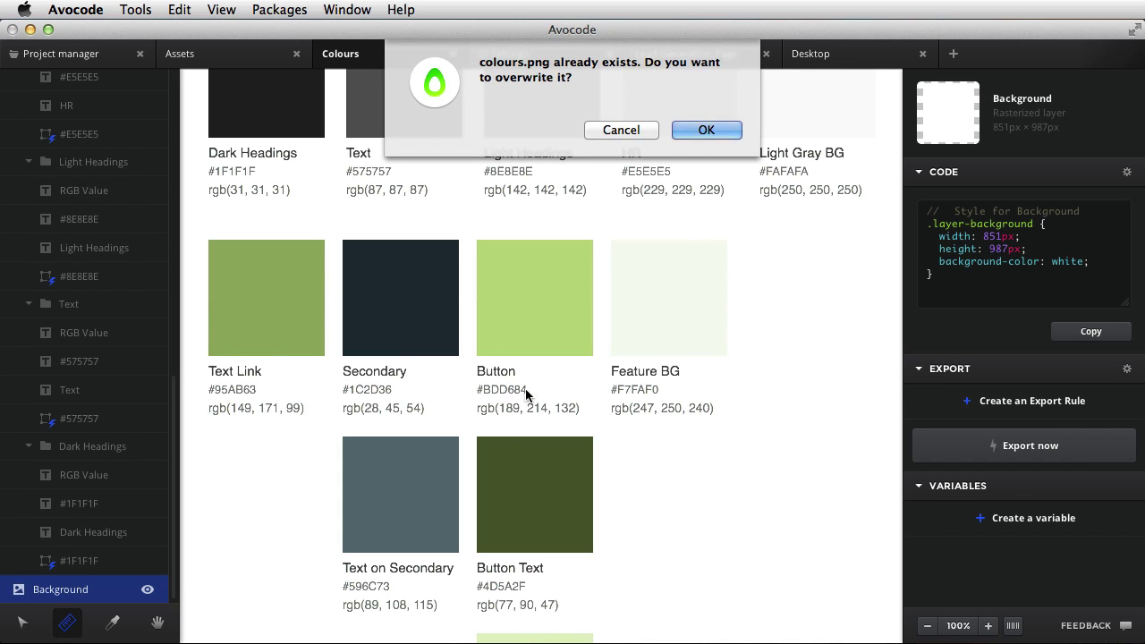
- Overwrite colours.png, then preview colours.png, bdd684.jpg and the other exported swatches in Finder
click(712, 132)
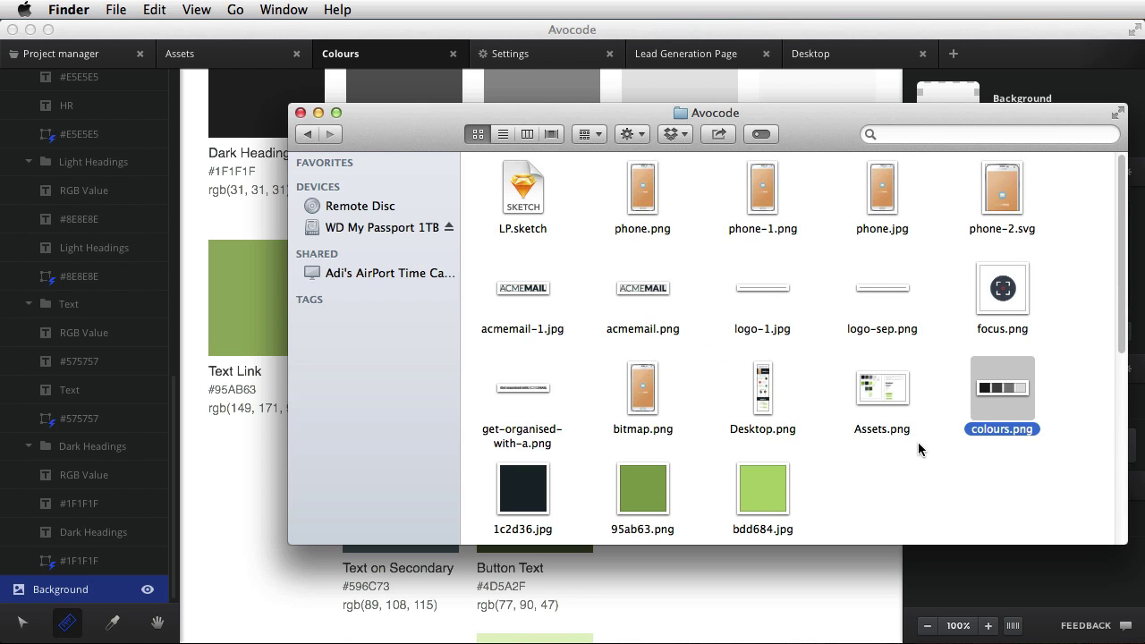
click(969, 446)
click(1008, 387)
key(space)
key(space)
click(783, 477)
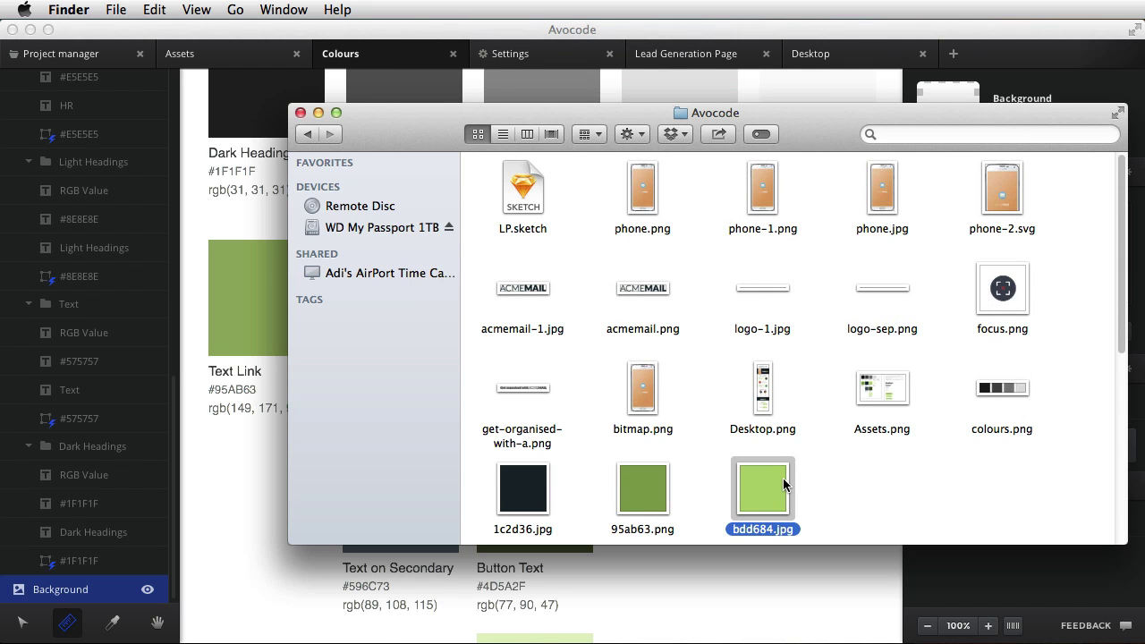
key(space)
key(Left)
key(Left)
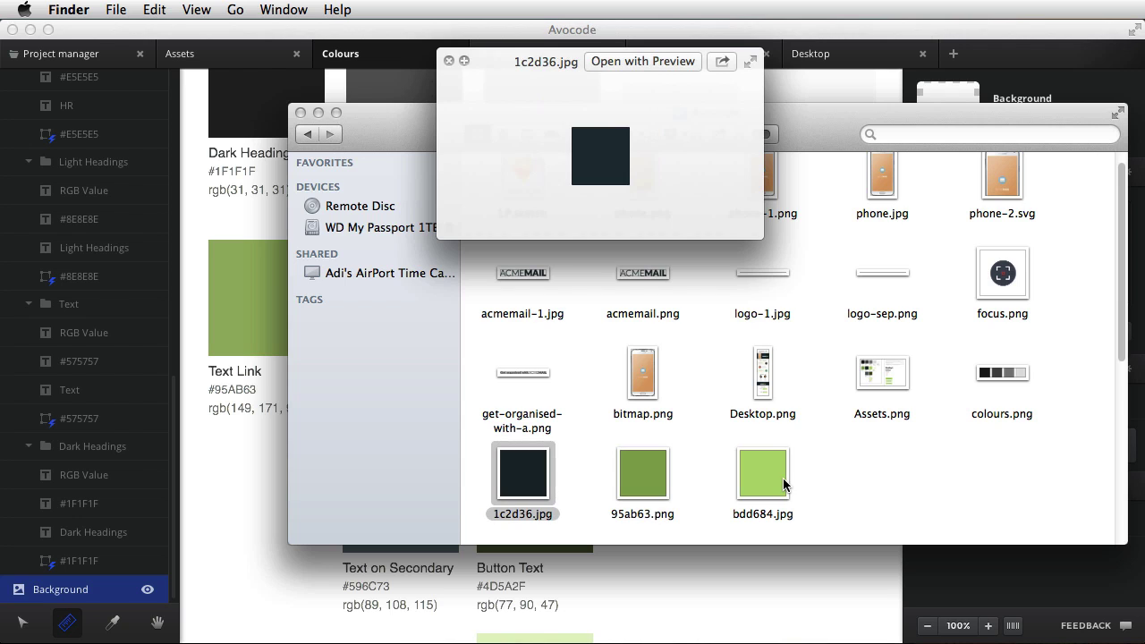
key(space)
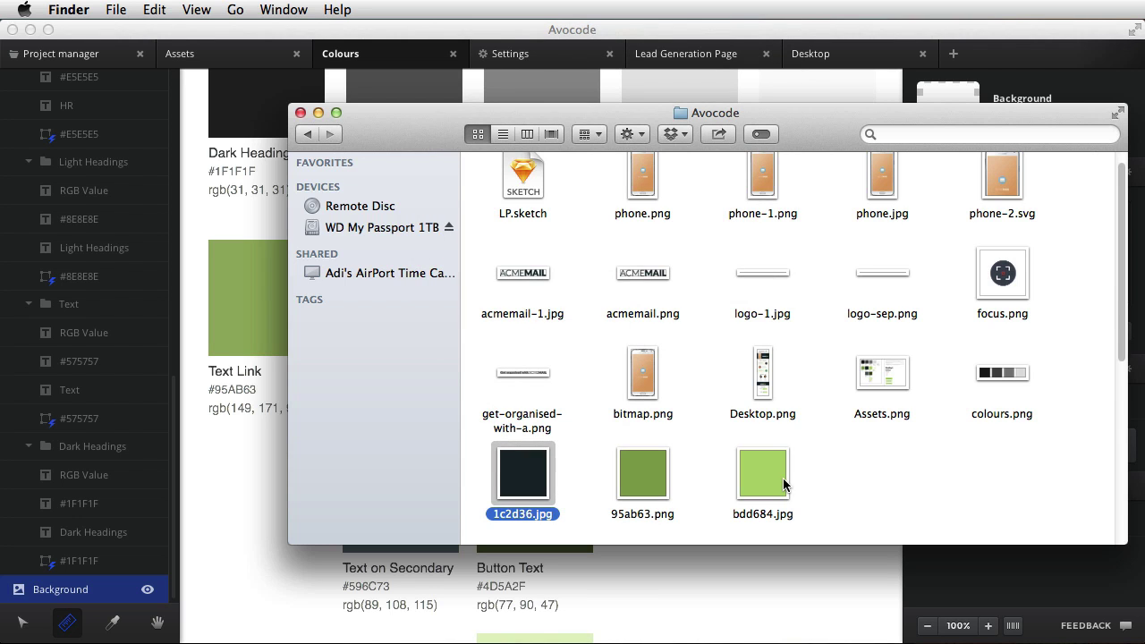
key(super+Tab)
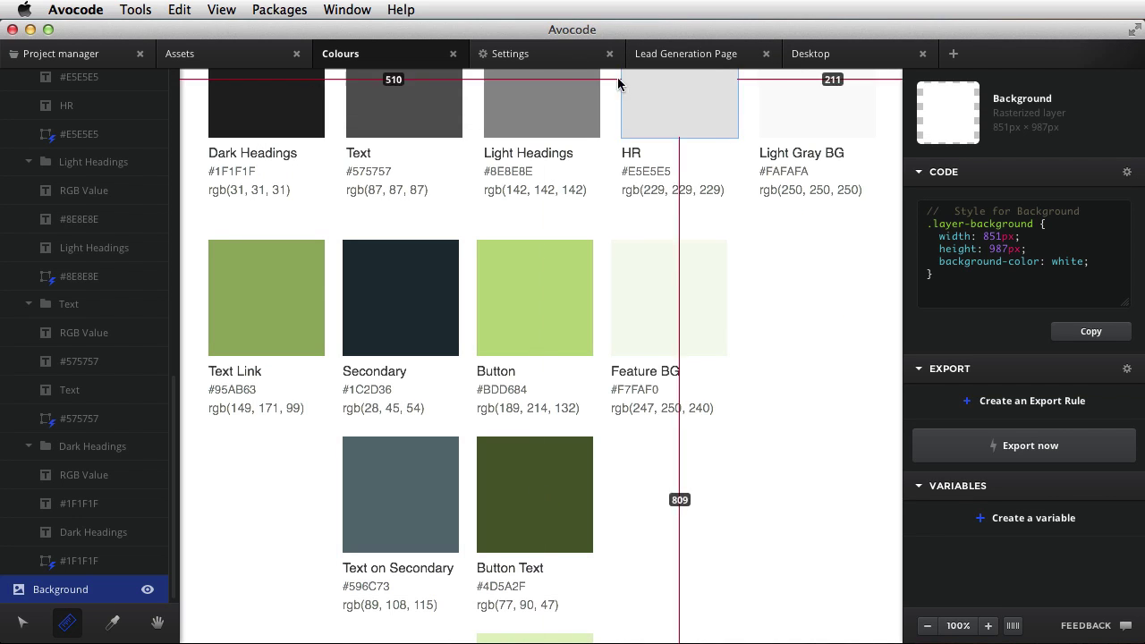
- Show the Settings Shortcuts page listing New Tab, Toggle Settings and Copy code shortcuts
click(538, 56)
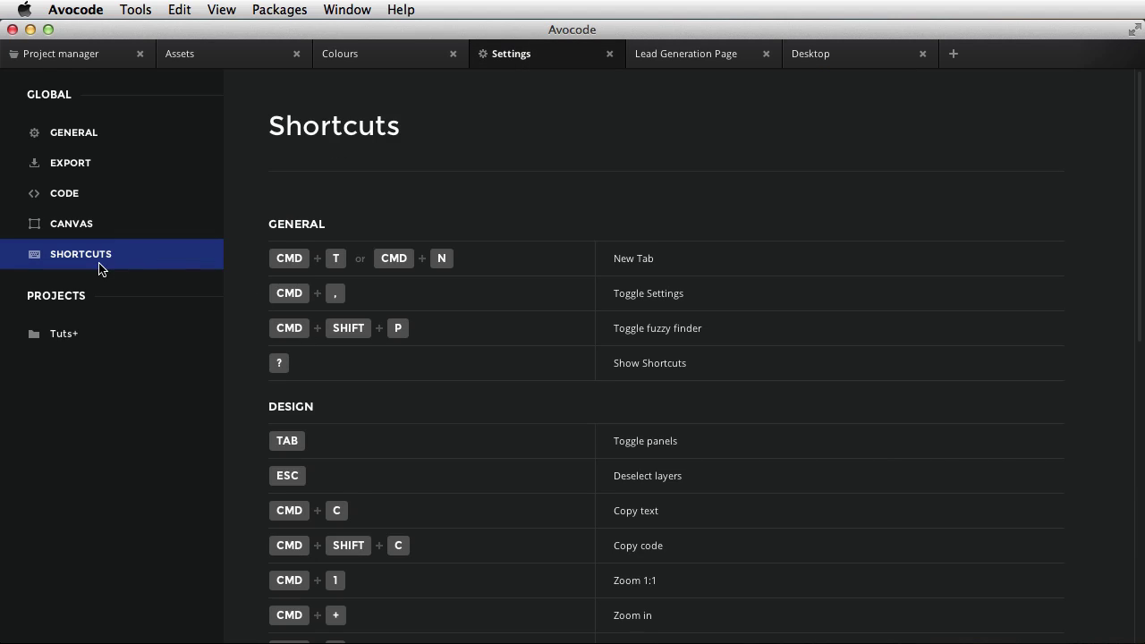
click(214, 52)
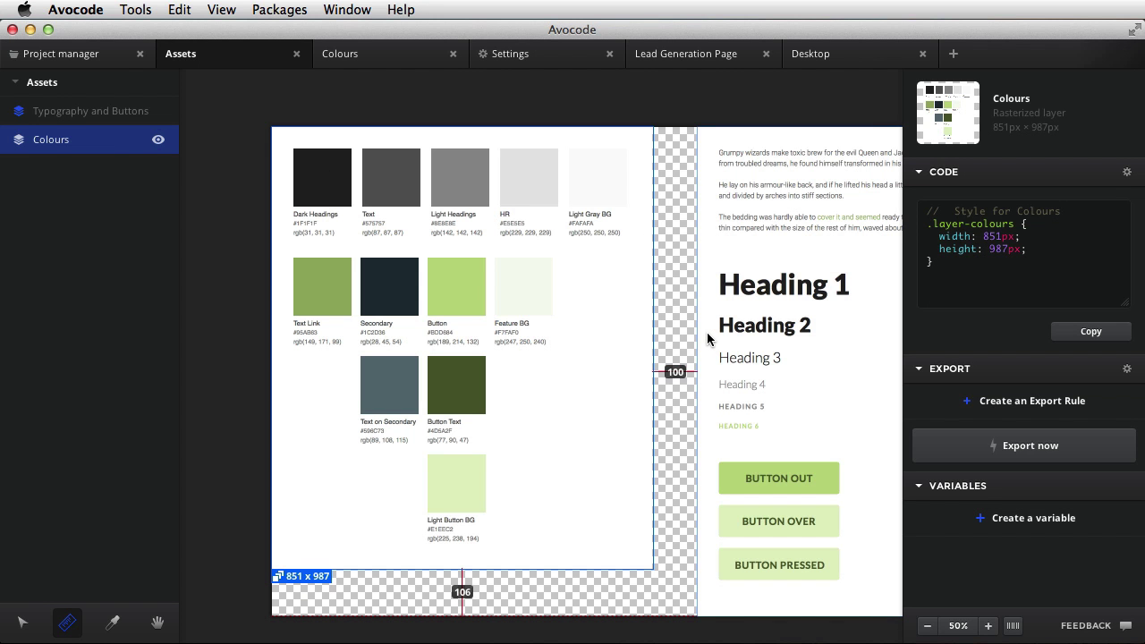
key(super+comma)
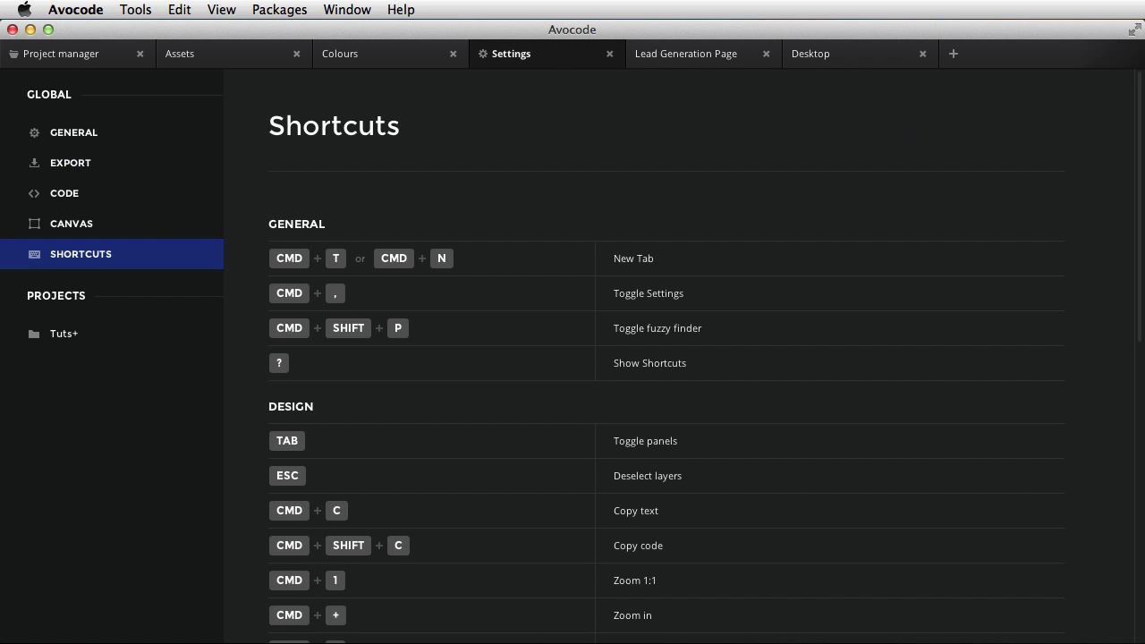